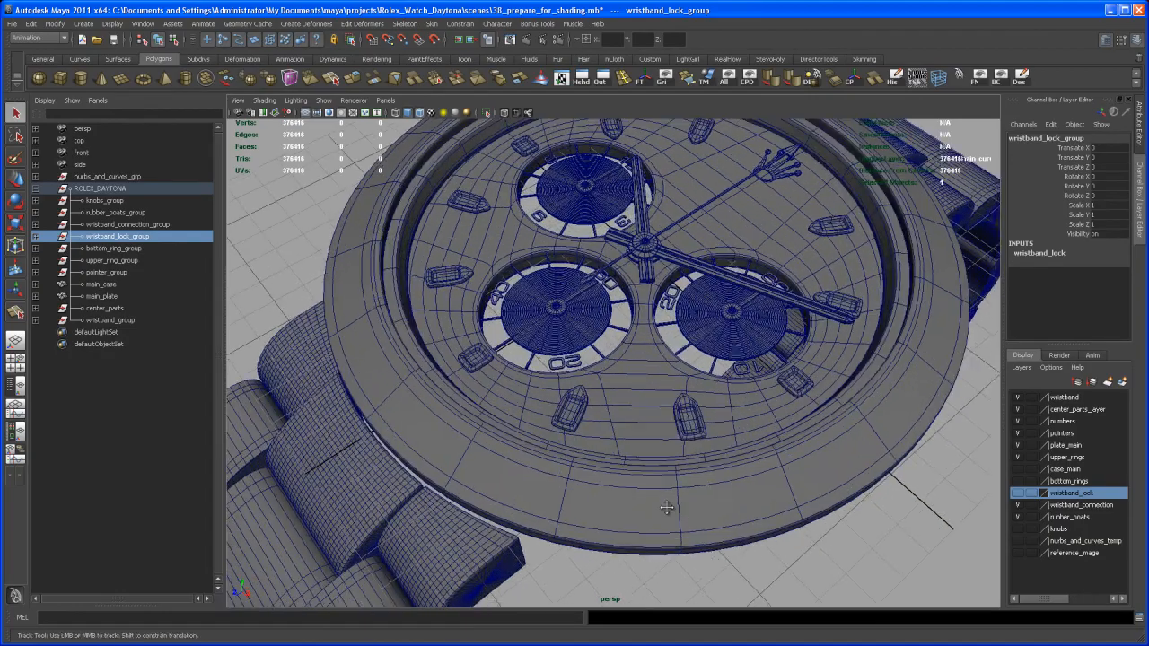
- Select the three subdial centre rivets on the lower, right and top subdials
scroll(652, 480, "down", 4)
mouse_move(654, 482)
left_mouse_down("alt")
mouse_move(679, 486)
mouse_move(638, 486)
left_mouse_up("alt")
scroll(646, 522, "up", 2)
middle_click_drag(639, 486, 651, 463, "alt")
scroll(637, 516, "up", 2)
scroll(656, 512, "up", 1)
scroll(636, 502, "up", 2)
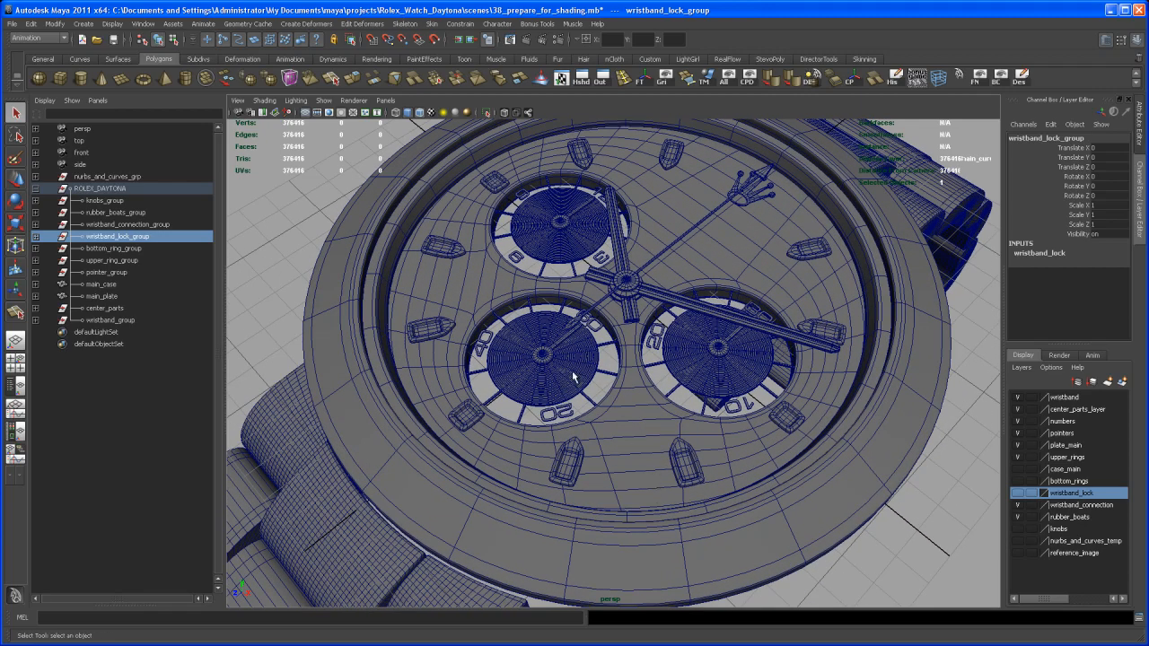
left_click(543, 357)
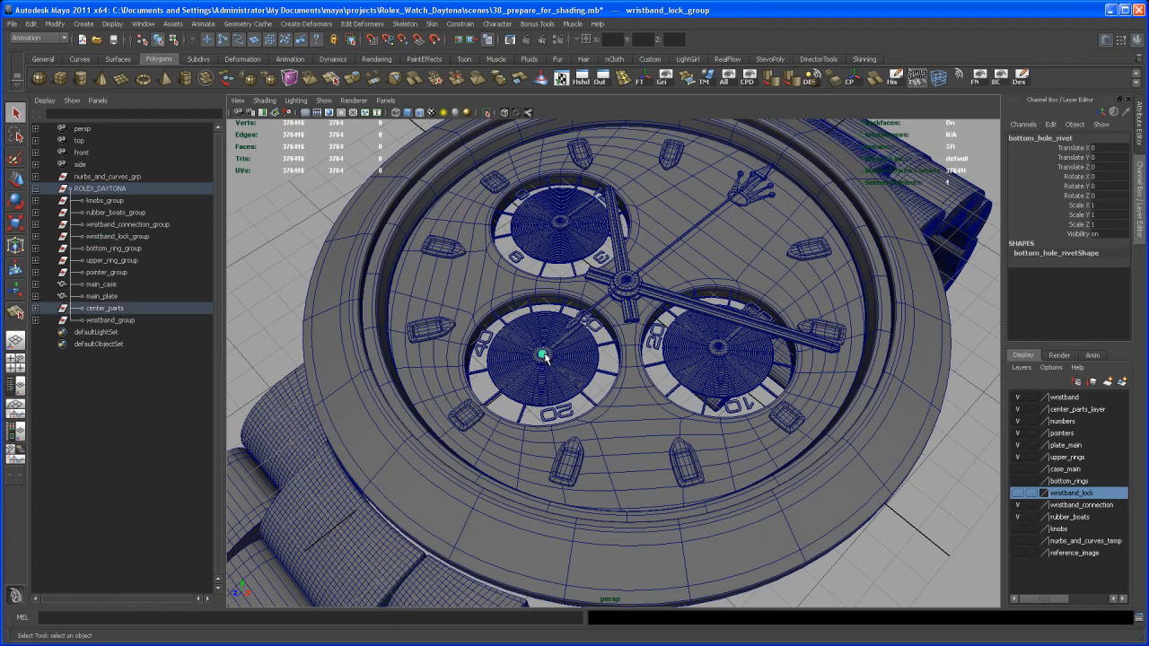
left_click(719, 347)
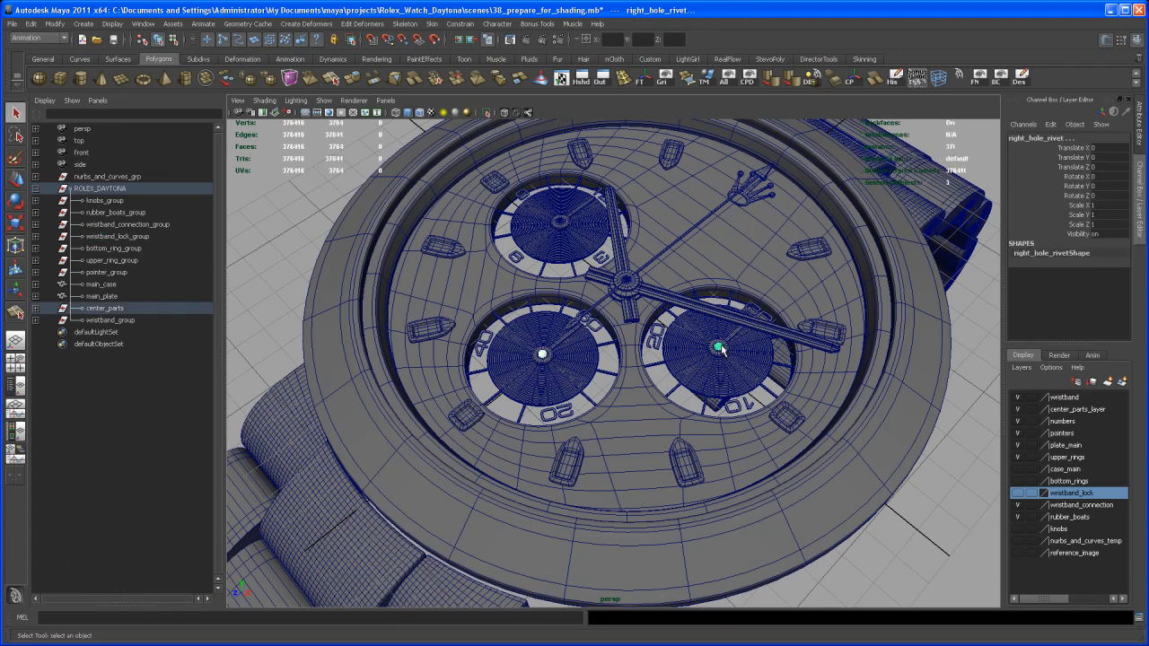
left_click(559, 222)
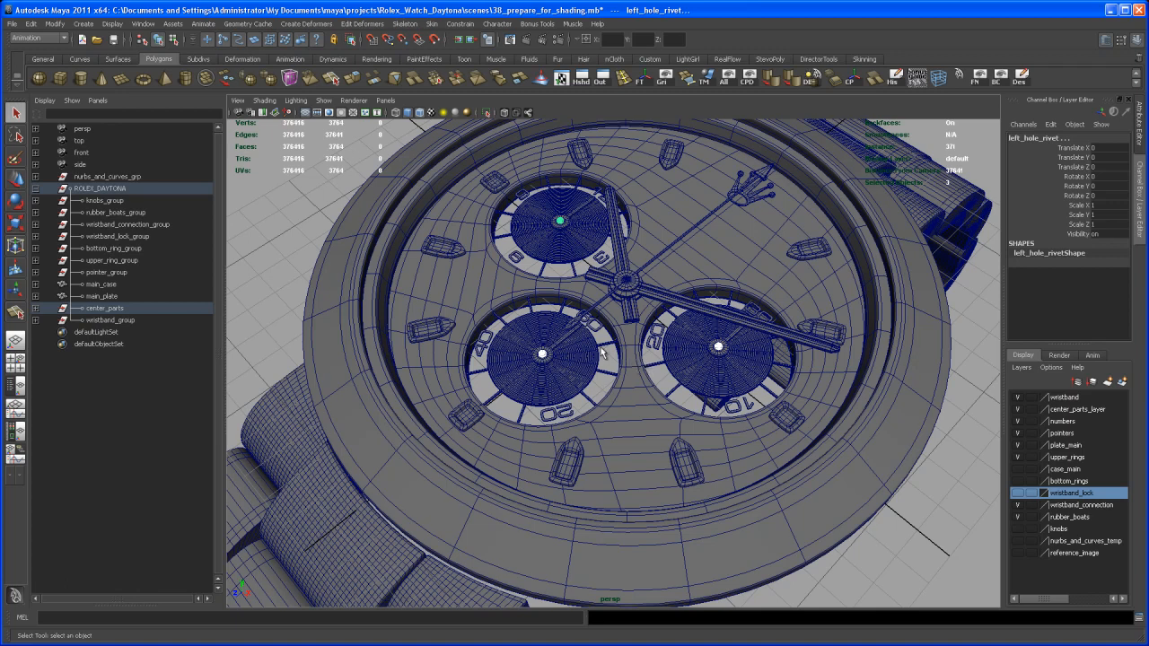
- Add the seven lower subdial tick markers to the selection
right_click_drag(645, 411, 591, 345, "alt")
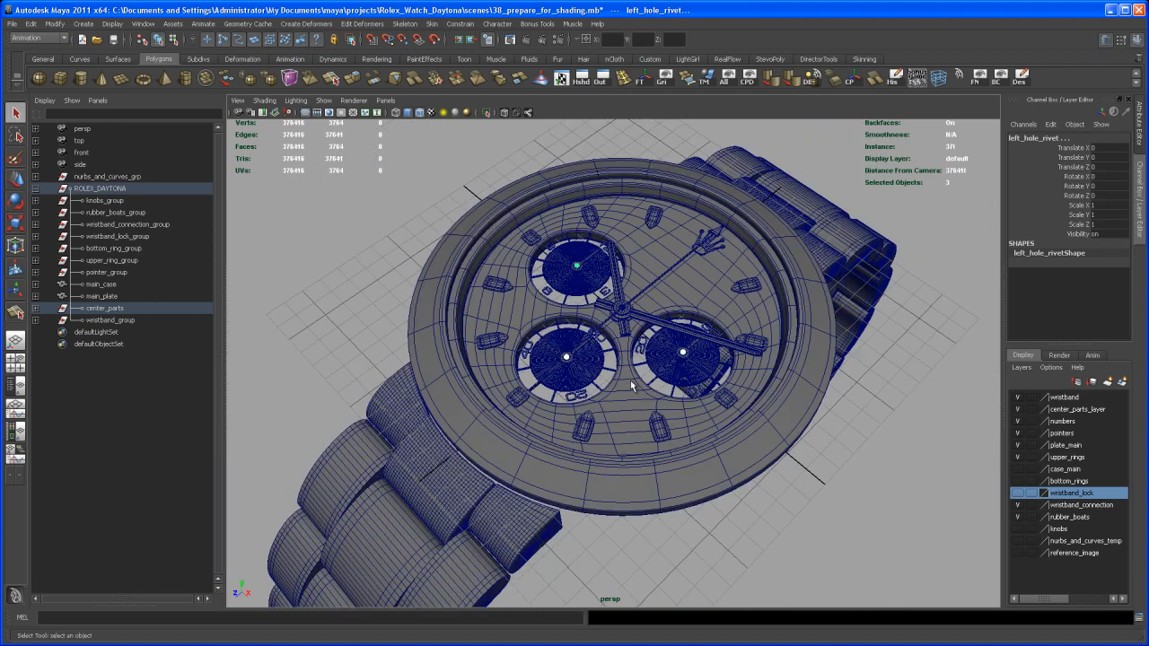
right_click_drag(591, 410, 634, 384, "alt")
left_click(642, 384)
left_click(639, 340)
left_click(566, 270)
left_click(509, 271)
left_click(461, 291)
left_click(441, 443)
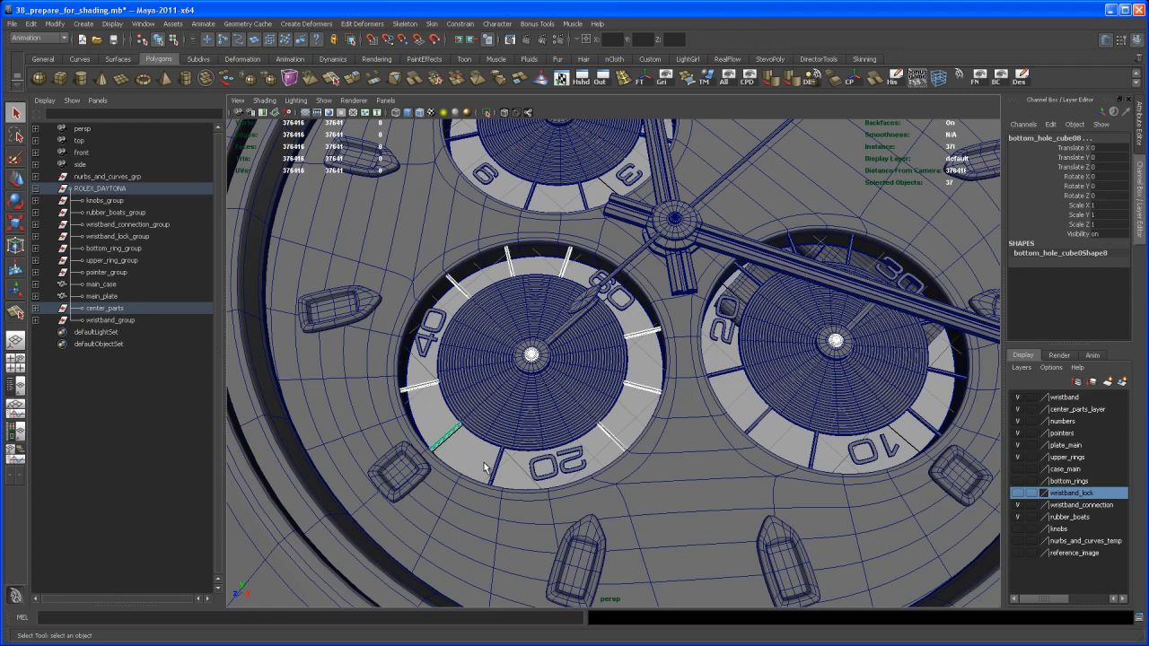
left_click(496, 468, "shift")
- Add the seven right subdial tick markers to the selection
middle_click_drag(817, 395, 679, 396, "alt")
left_click(593, 373, "shift")
left_click(617, 421, "shift")
left_click(669, 453, "shift")
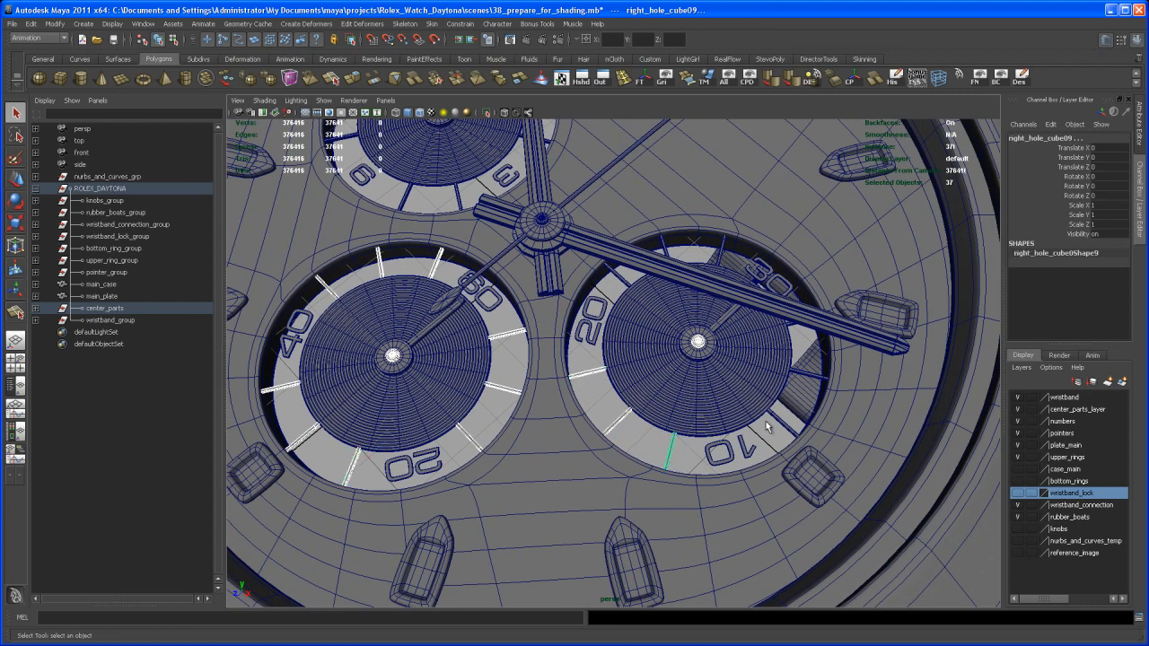
left_click(779, 426, "shift")
middle_click_drag(790, 408, 749, 354, "alt")
left_click_drag(739, 354, 684, 344, "alt")
right_click_drag(685, 343, 678, 348, "alt")
left_click(663, 341)
left_click(596, 325)
middle_click_drag(596, 325, 620, 310, "alt")
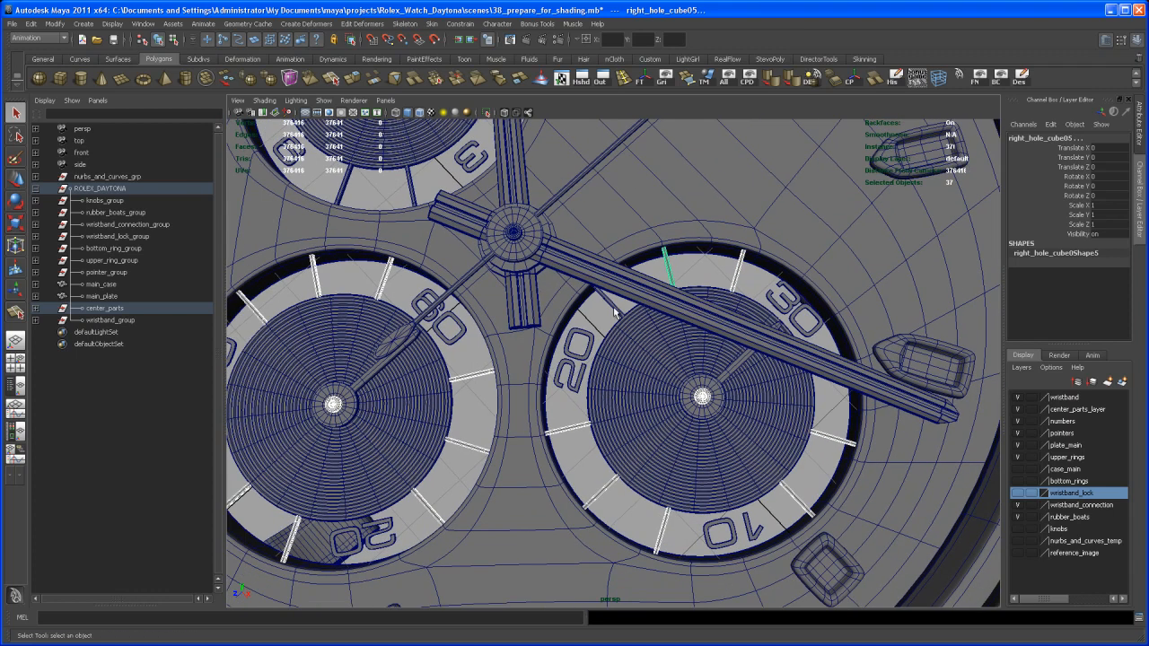
left_click(614, 309)
- Add the five top subdial tick markers to the selection
scroll(614, 313, "down", 3)
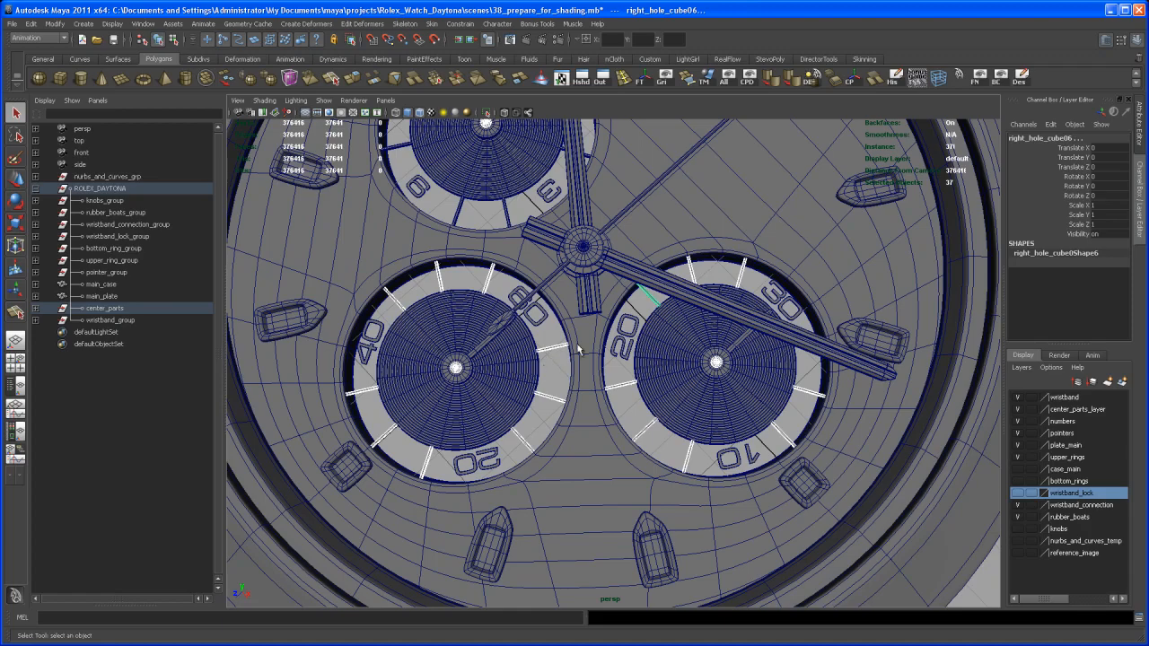
middle_click_drag(575, 352, 604, 322, "alt")
right_click_drag(604, 322, 542, 286, "alt")
middle_click_drag(542, 285, 568, 426, "alt")
right_click_drag(568, 426, 599, 338, "alt")
middle_click_drag(599, 337, 575, 376, "alt")
left_click_drag(575, 376, 592, 364, "alt")
middle_click_drag(592, 364, 603, 375, "alt")
left_click_drag(602, 375, 609, 335, "alt")
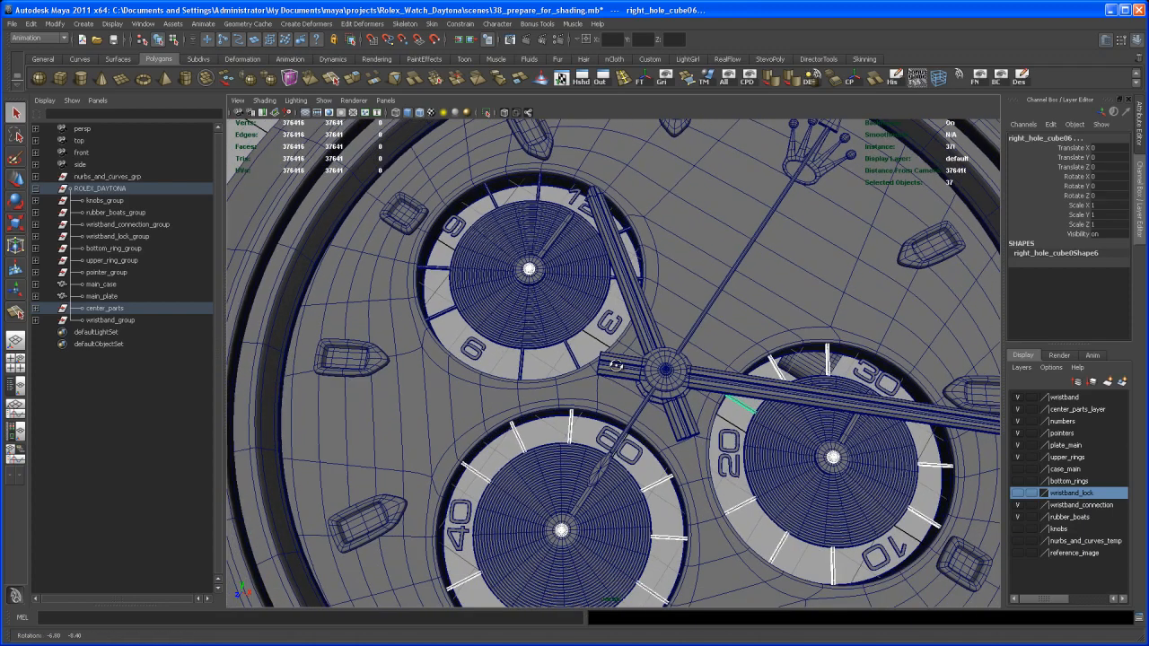
middle_click_drag(610, 336, 582, 383, "alt")
right_click_drag(580, 378, 596, 304, "alt")
middle_click_drag(595, 304, 591, 330, "alt")
left_click(591, 280)
left_click_drag(579, 361, 563, 340, "alt")
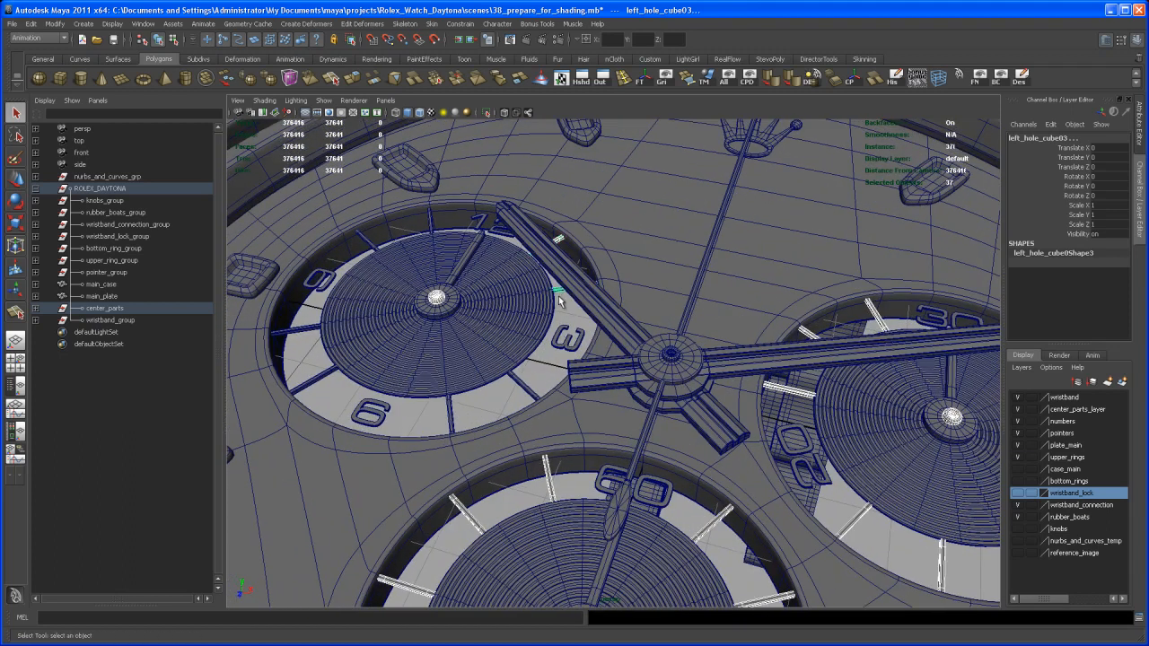
left_click(450, 420)
left_click(312, 380)
left_click_drag(308, 333, 414, 356, "alt")
left_click(419, 353)
left_click(465, 309)
- Add the central hand rivet (rivet_center) to the selection
scroll(485, 314, "down", 10)
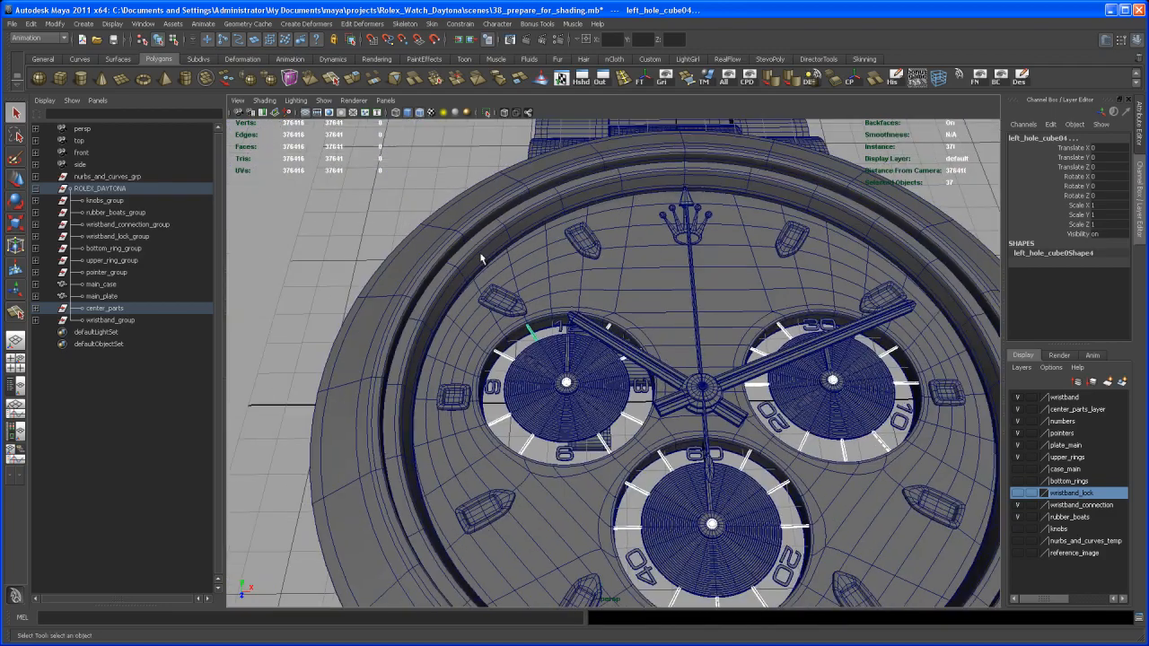
left_click_drag(634, 428, 603, 401, "alt")
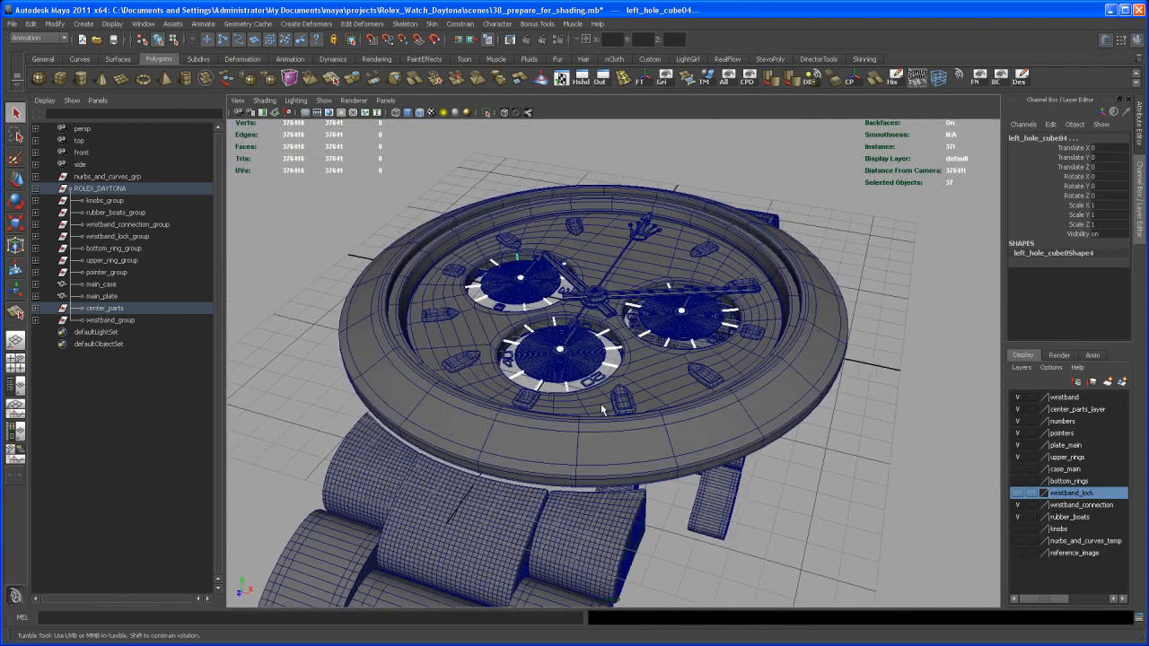
right_click_drag(603, 402, 618, 424, "alt")
middle_click_drag(617, 424, 598, 446, "alt")
right_click_drag(599, 446, 600, 448, "alt")
middle_click_drag(601, 448, 612, 452, "alt")
scroll(602, 429, "up", 1)
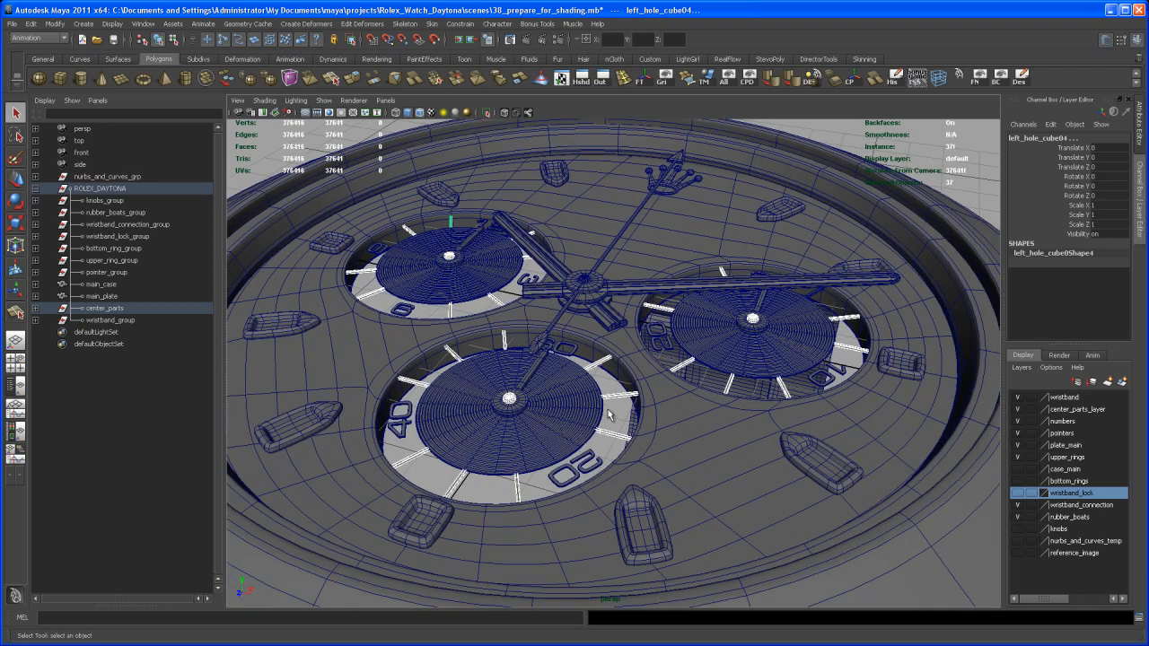
left_click(585, 281)
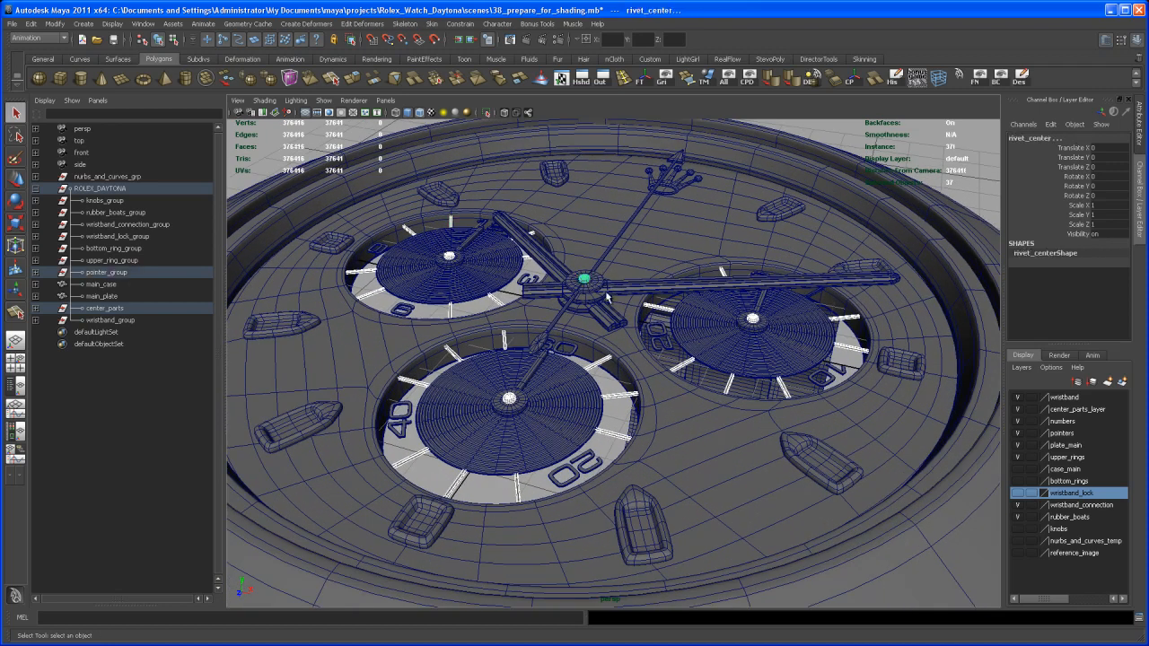
scroll(666, 380, "down", 6)
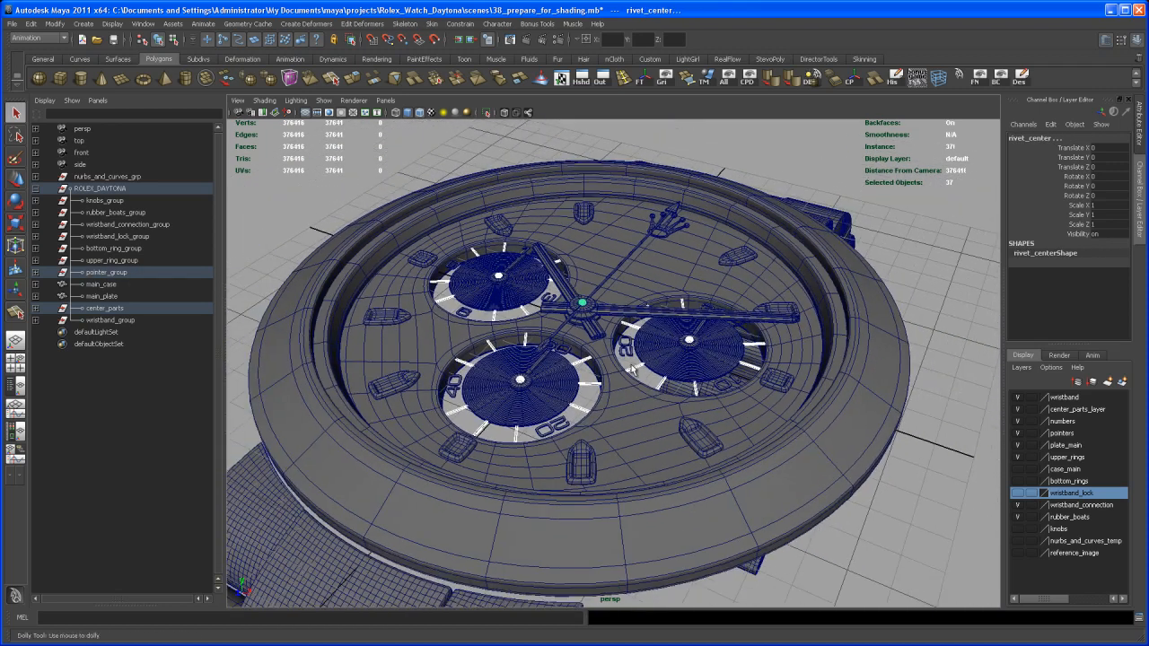
middle_click_drag(645, 419, 639, 440, "alt")
left_click_drag(639, 440, 619, 446, "alt")
middle_click_drag(619, 446, 654, 360, "alt")
left_click_drag(654, 361, 593, 391, "alt")
scroll(592, 391, "down", 5)
middle_click_drag(596, 485, 615, 403, "alt")
left_click_drag(616, 403, 642, 463, "alt")
middle_click_drag(642, 462, 643, 498, "alt")
scroll(593, 503, "up", 3)
scroll(605, 429, "up", 6)
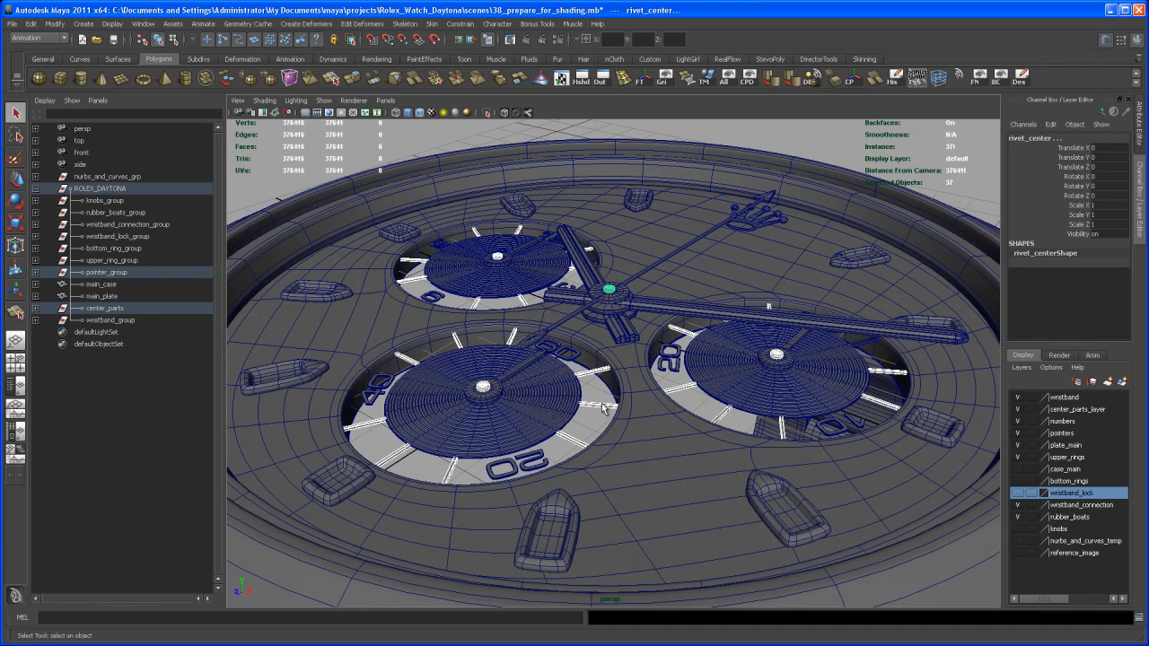
- Apply mia_material15G to the selected rivets and tick markers, then deselect everything
right_click(602, 409)
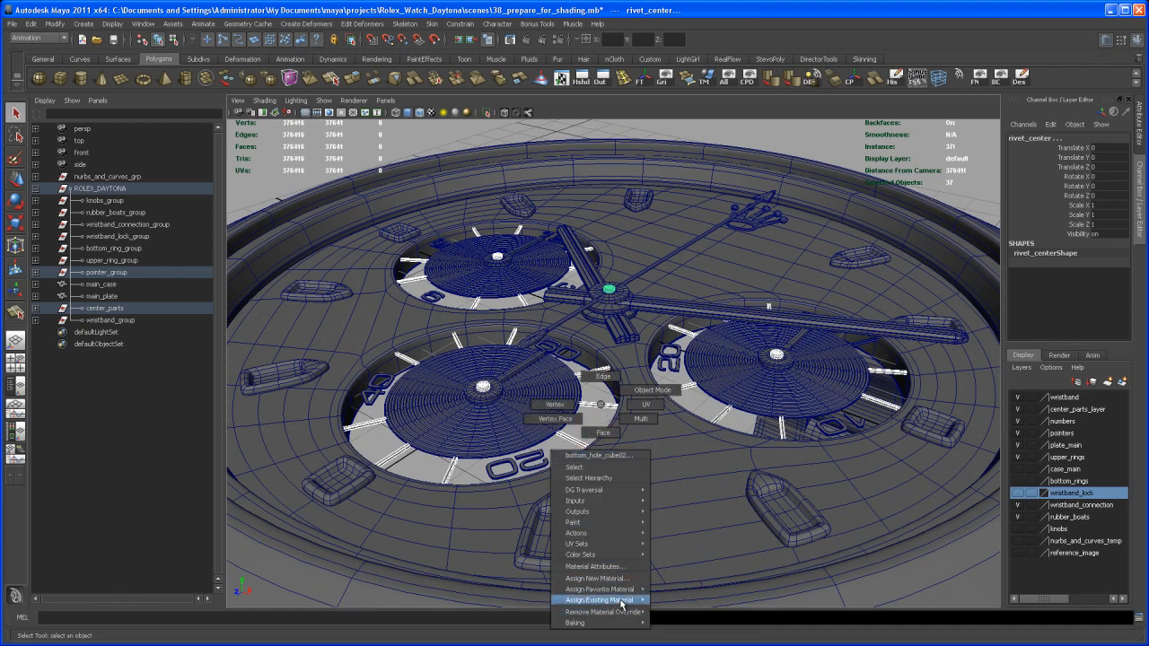
mouse_move(633, 601)
left_click(684, 614)
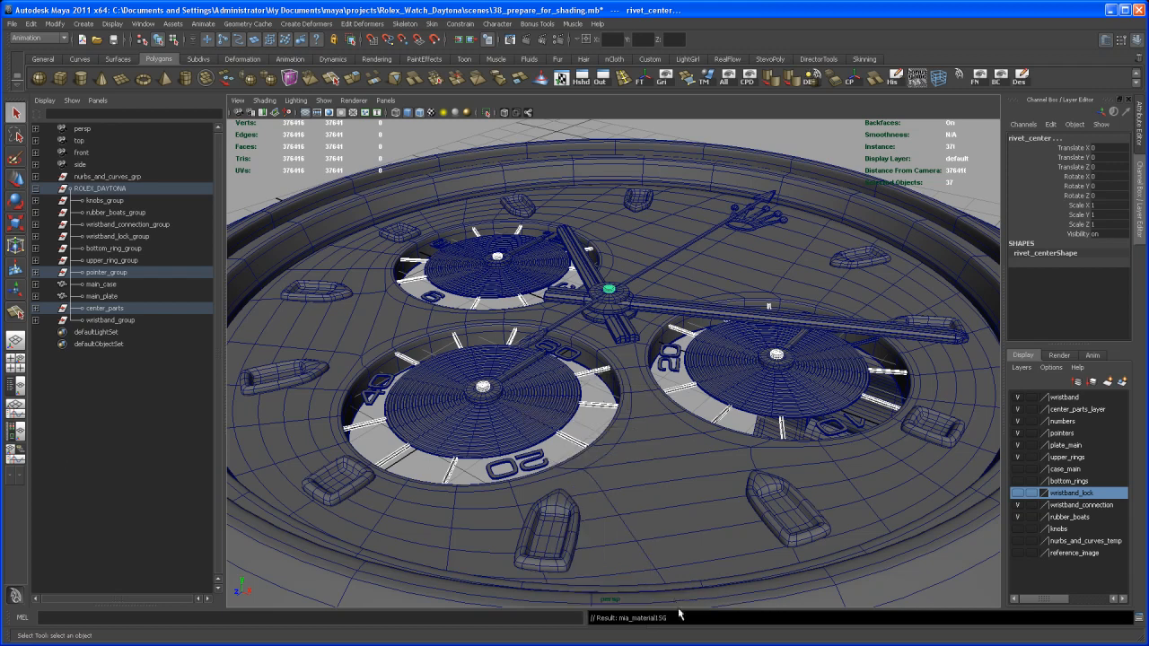
right_click_drag(722, 516, 622, 519, "alt")
left_click(613, 517)
mouse_move(622, 519)
left_mouse_down("alt")
mouse_move(616, 502)
mouse_move(611, 518)
left_mouse_up("alt")
middle_click_drag(611, 518, 599, 453, "alt")
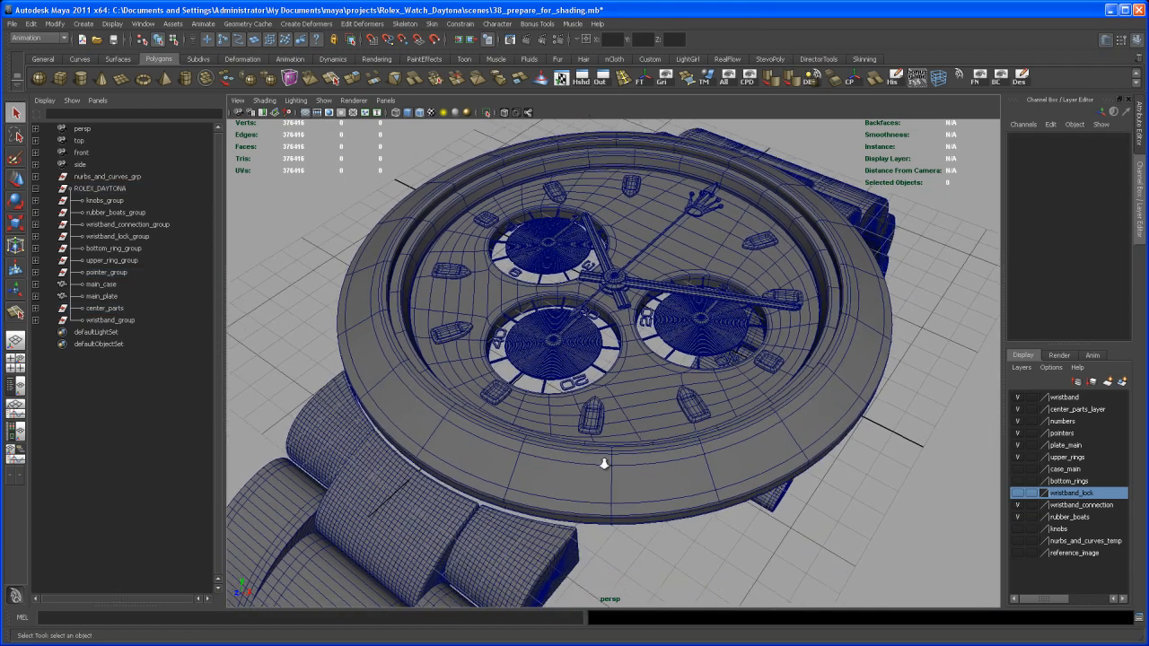
right_click_drag(599, 453, 610, 452, "alt")
middle_click_drag(611, 451, 612, 447, "alt")
left_click_drag(612, 447, 609, 455, "alt")
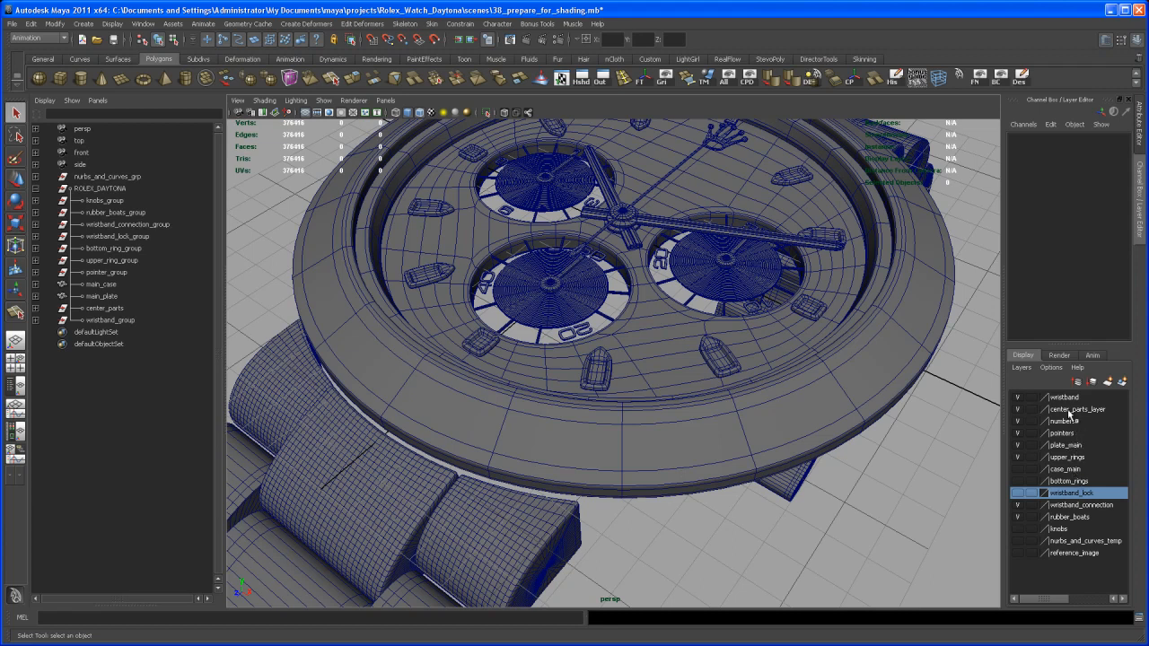
- Select the numbers layer's numerals, assign chrome_shader_main, and turn off the layer's visibility
left_click(1063, 422)
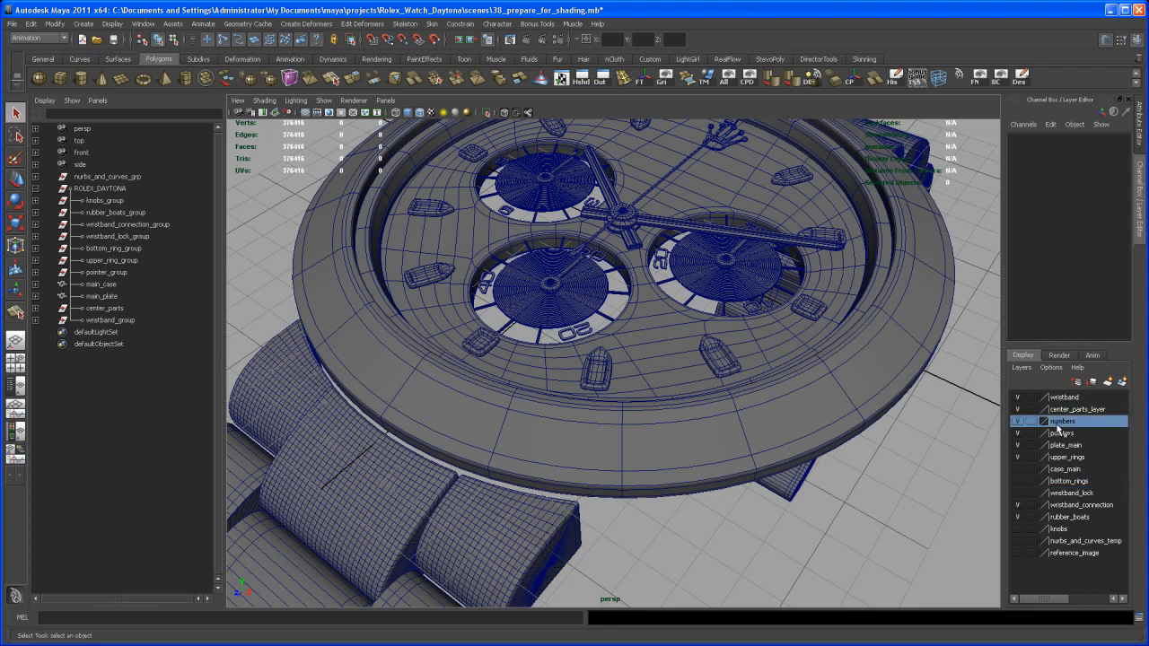
right_click(1064, 423)
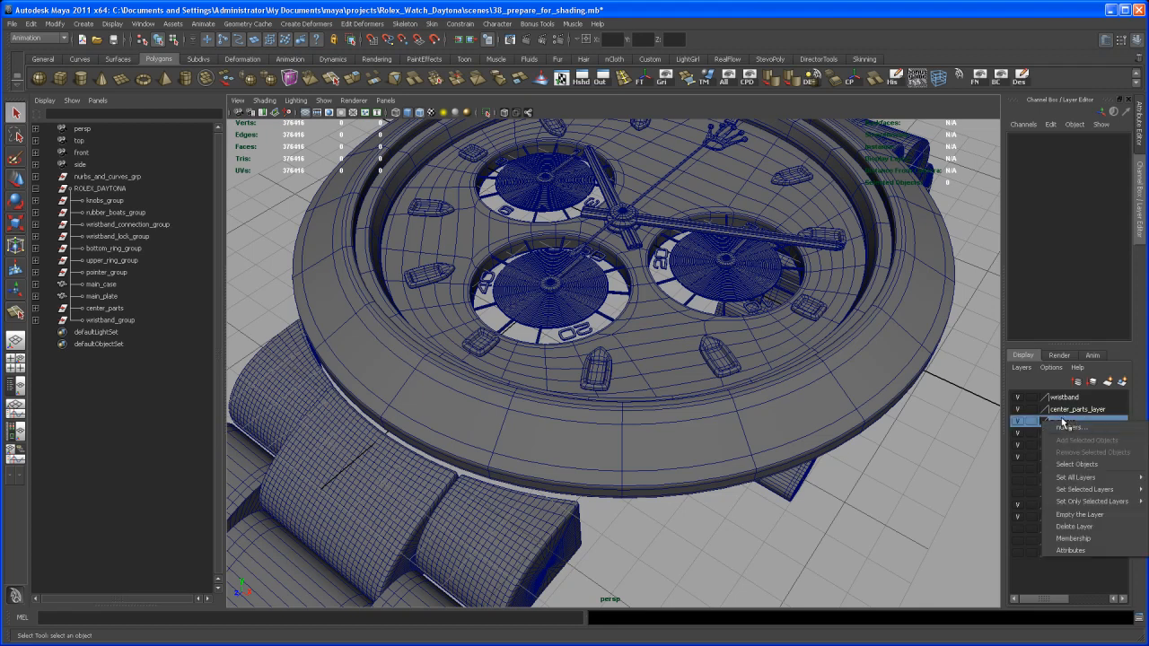
left_click(1076, 465)
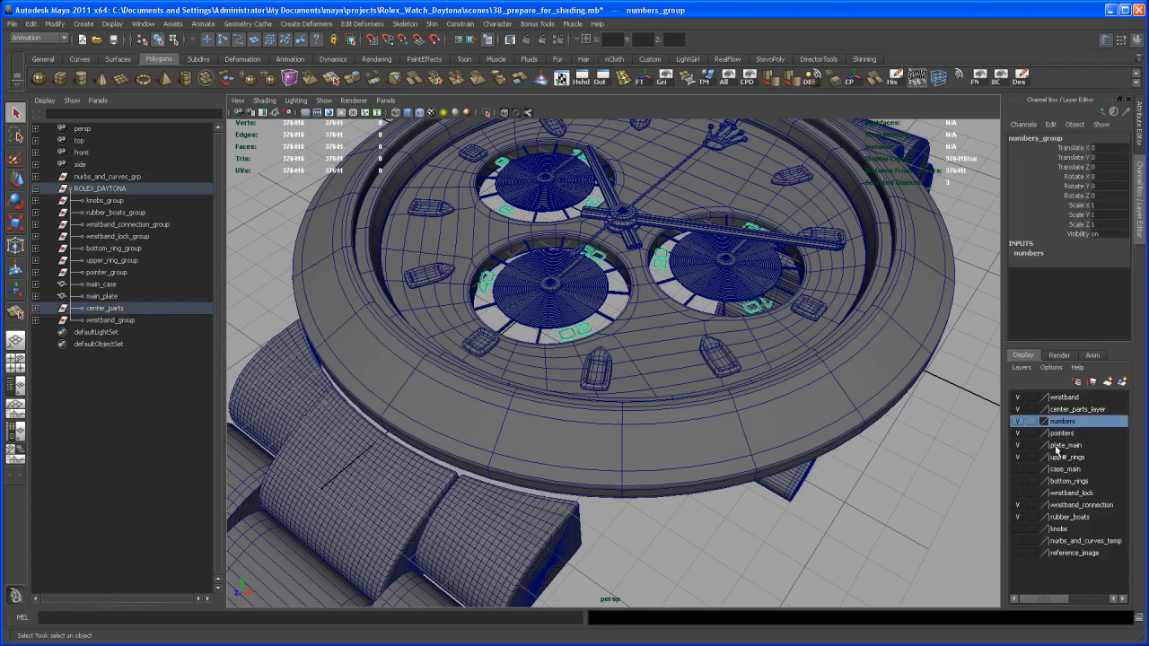
key("f")
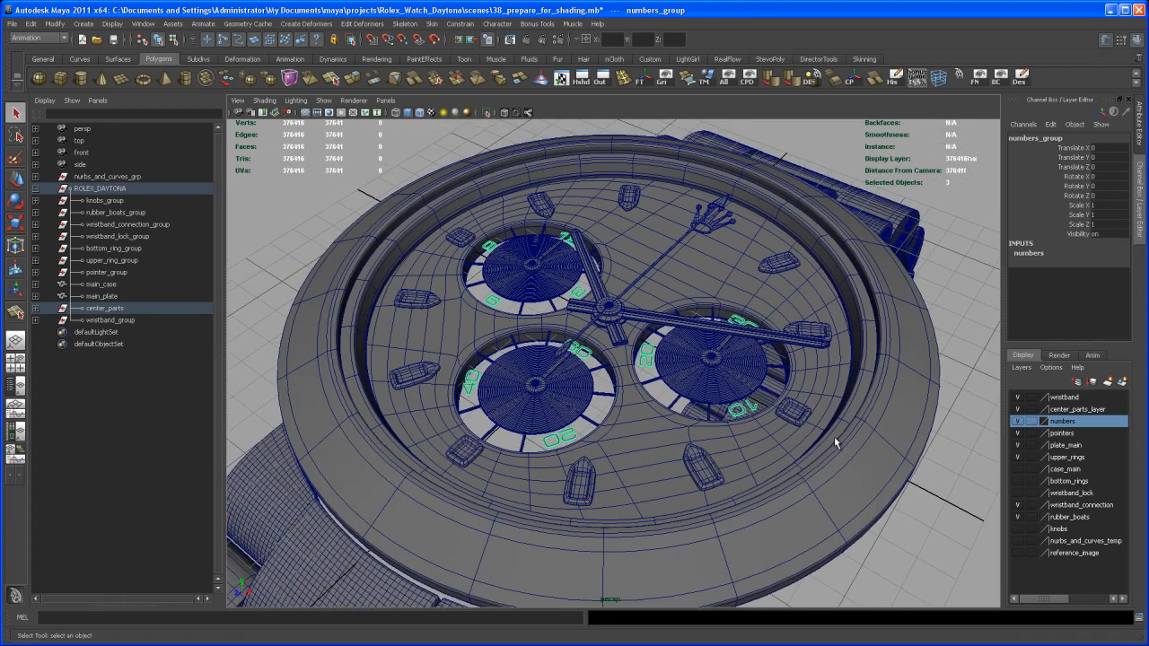
right_click(754, 409)
mouse_move(778, 609)
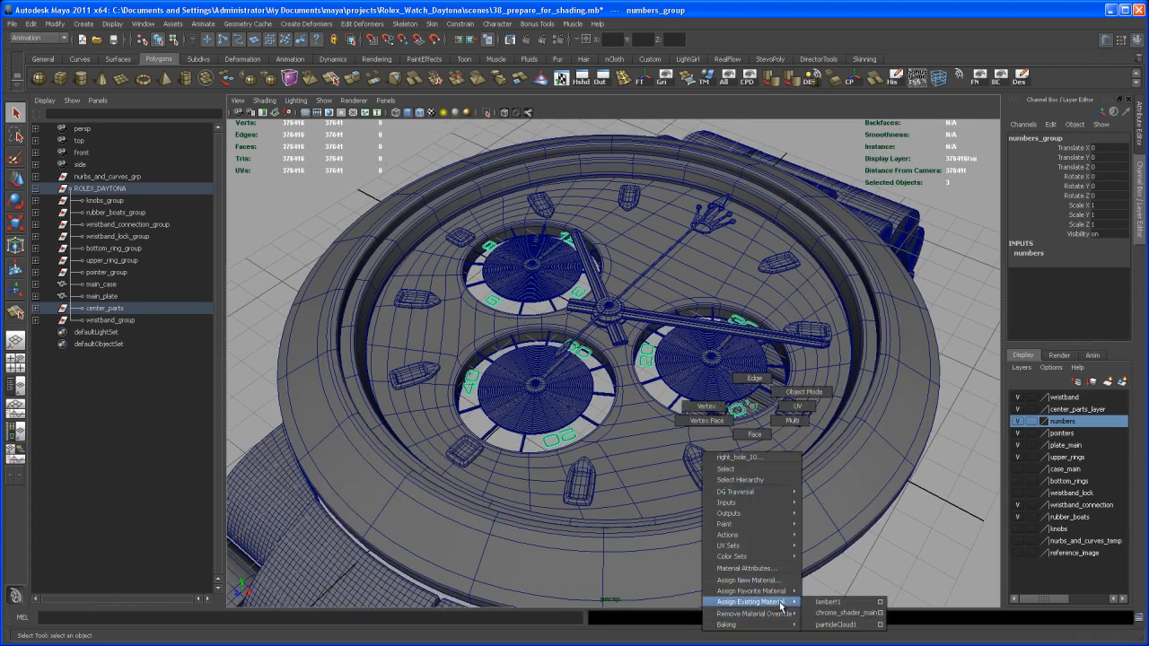
left_click(833, 615)
middle_click_drag(816, 521, 845, 497, "alt")
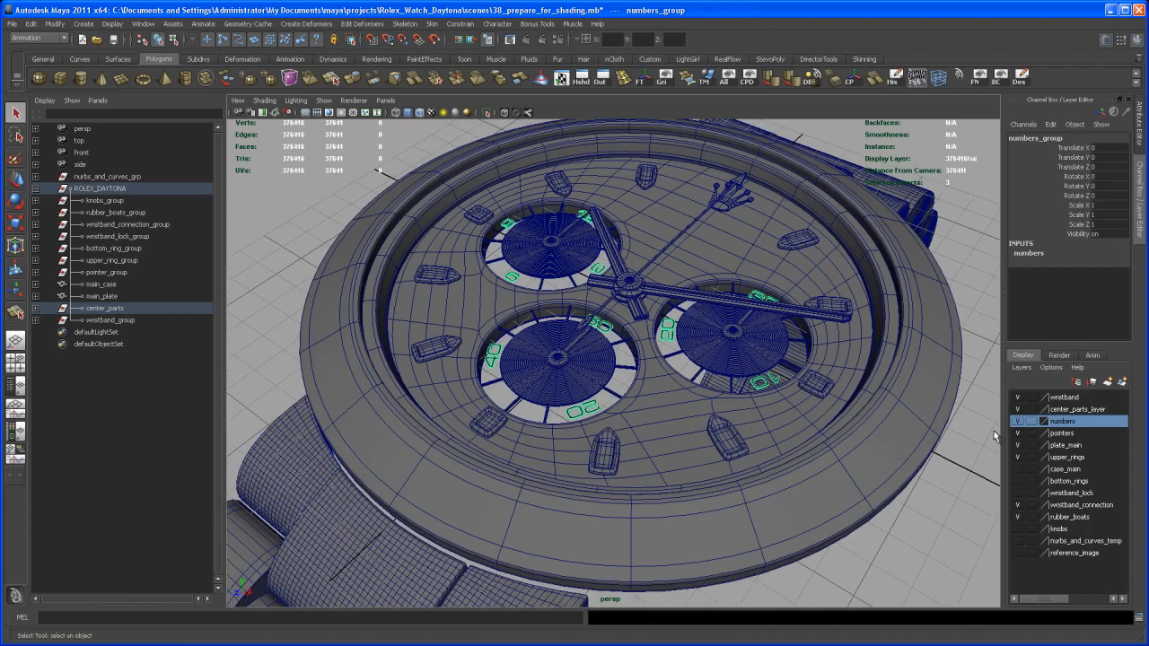
left_click(1019, 422)
scroll(795, 461, "down", 5)
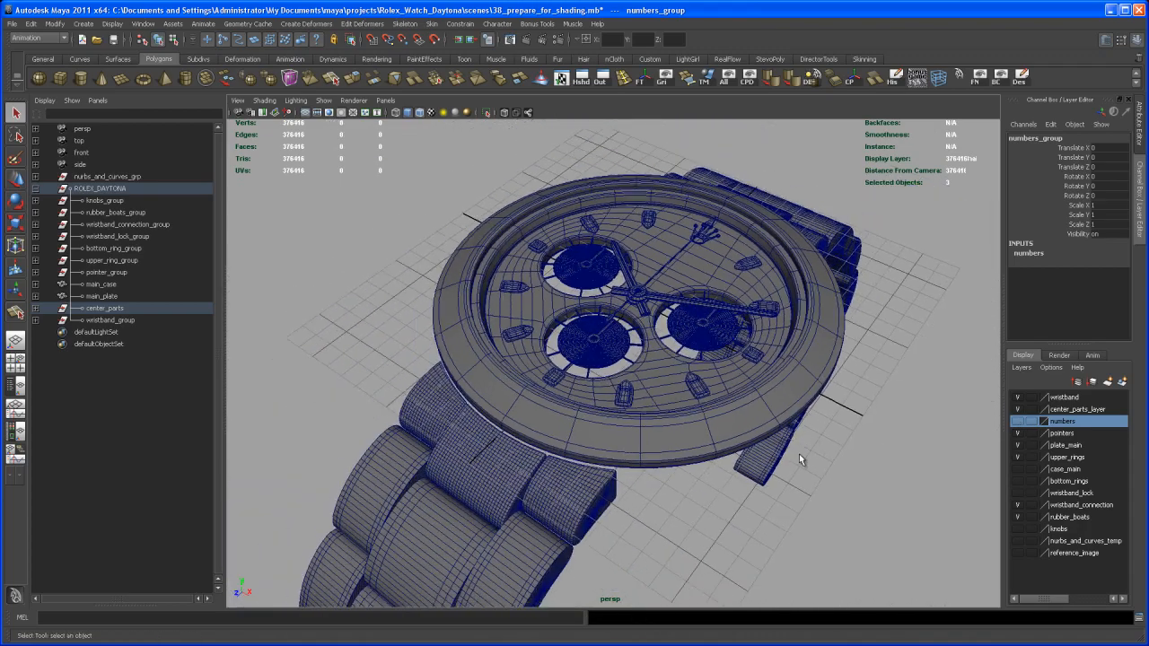
- Select the wristband_connection piece where the bracelet meets the watch case
middle_click_drag(763, 485, 776, 471, "alt")
left_click_drag(766, 495, 718, 536, "alt")
scroll(757, 476, "up", 2)
scroll(718, 536, "up", 1)
middle_click_drag(718, 536, 775, 461, "alt")
scroll(731, 540, "up", 3)
right_click_drag(774, 462, 641, 461, "alt")
left_click_drag(641, 462, 720, 487, "alt")
middle_click_drag(720, 488, 689, 455, "alt")
right_click_drag(688, 455, 669, 447, "alt")
left_click_drag(671, 451, 695, 498, "alt")
middle_click_drag(693, 485, 683, 428, "alt")
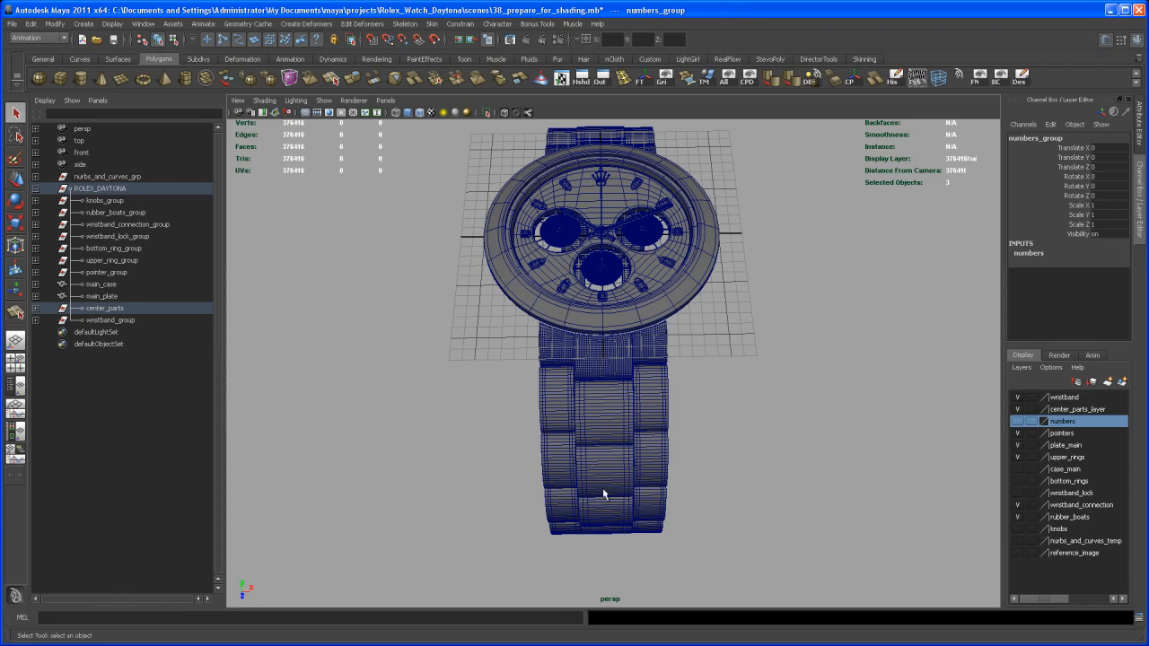
mouse_move(602, 451)
left_mouse_down("alt")
mouse_move(610, 502)
mouse_move(601, 435)
mouse_move(597, 469)
mouse_move(601, 441)
mouse_move(604, 452)
left_mouse_up("alt")
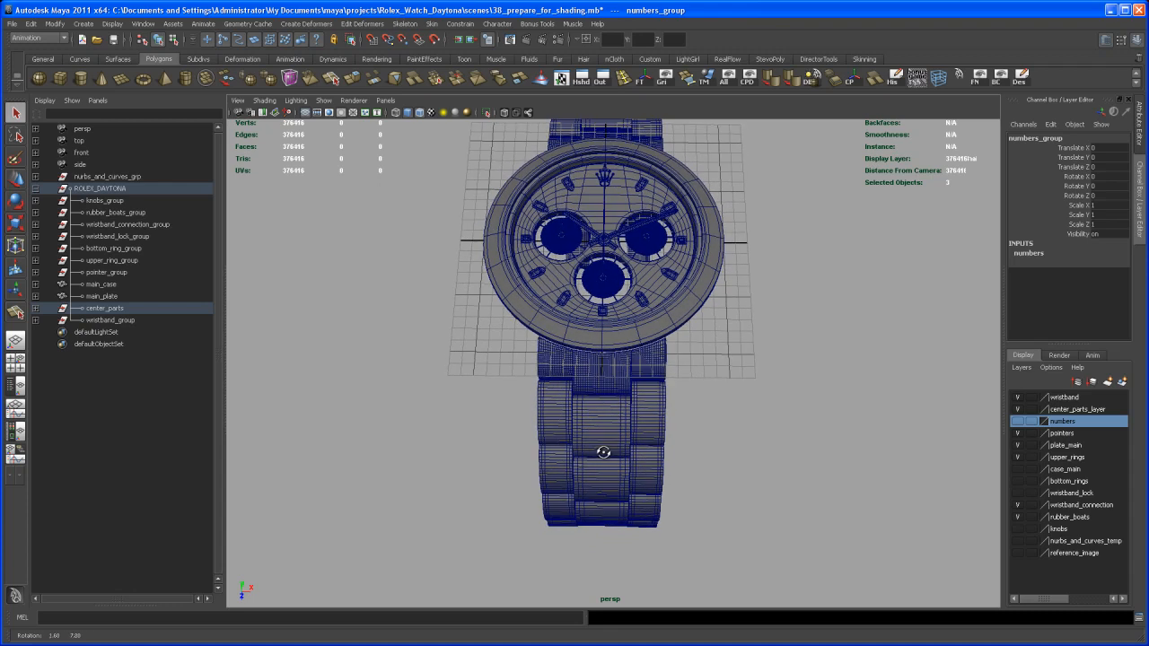
left_click(602, 553)
left_click_drag(602, 553, 594, 449, "alt")
left_click(641, 335)
left_click_drag(641, 336, 568, 388, "alt")
- Assign chrome_shader_main to the wristband connection pieces and clear the selection
right_click(568, 388)
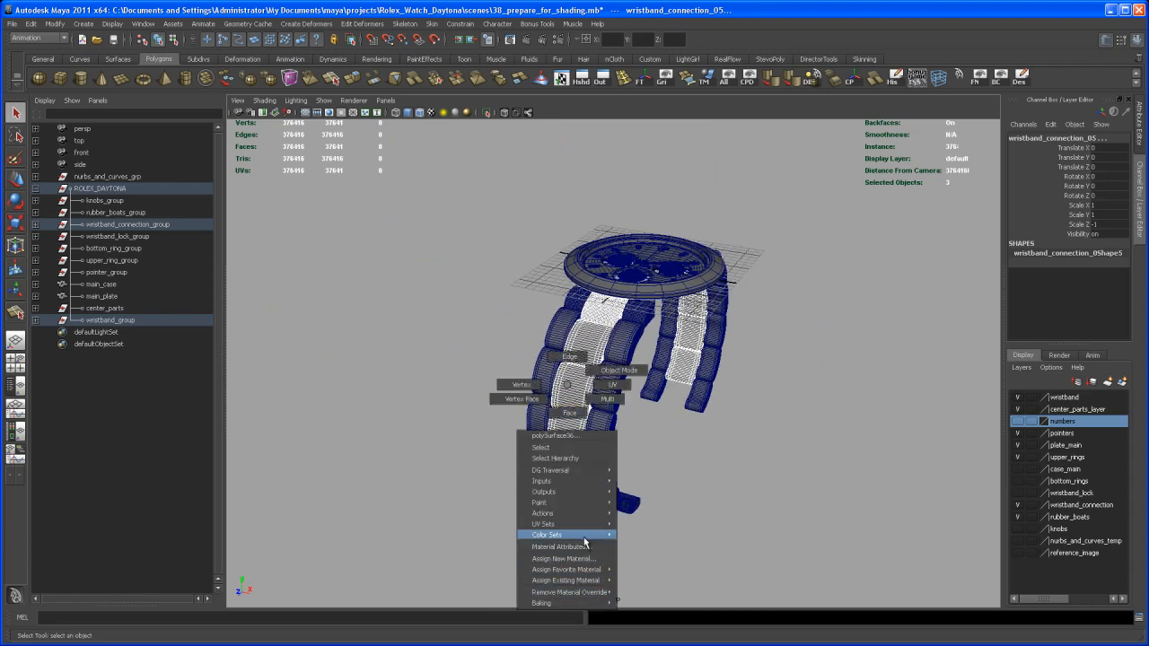
mouse_move(586, 571)
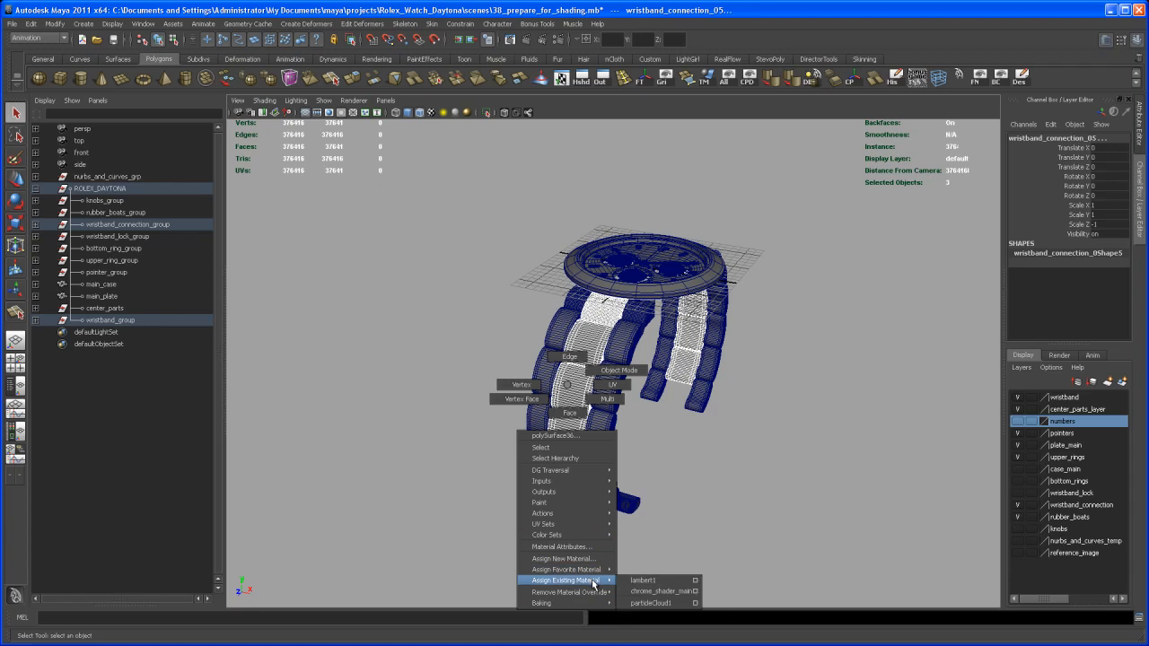
left_click(660, 592)
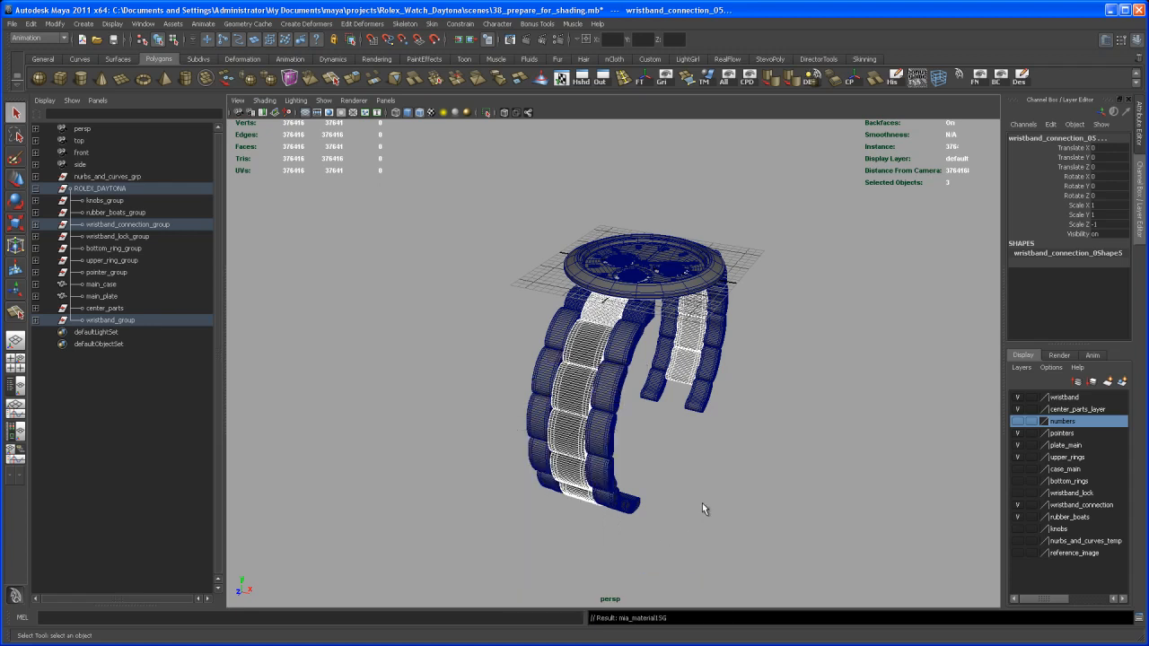
left_click_drag(680, 511, 694, 502, "alt")
left_click(694, 501)
- Tumble and dolly around the watch to inspect the wristband and dial
middle_click_drag(672, 484, 653, 523, "alt")
left_click_drag(652, 523, 680, 522, "alt")
middle_click_drag(679, 522, 671, 471, "alt")
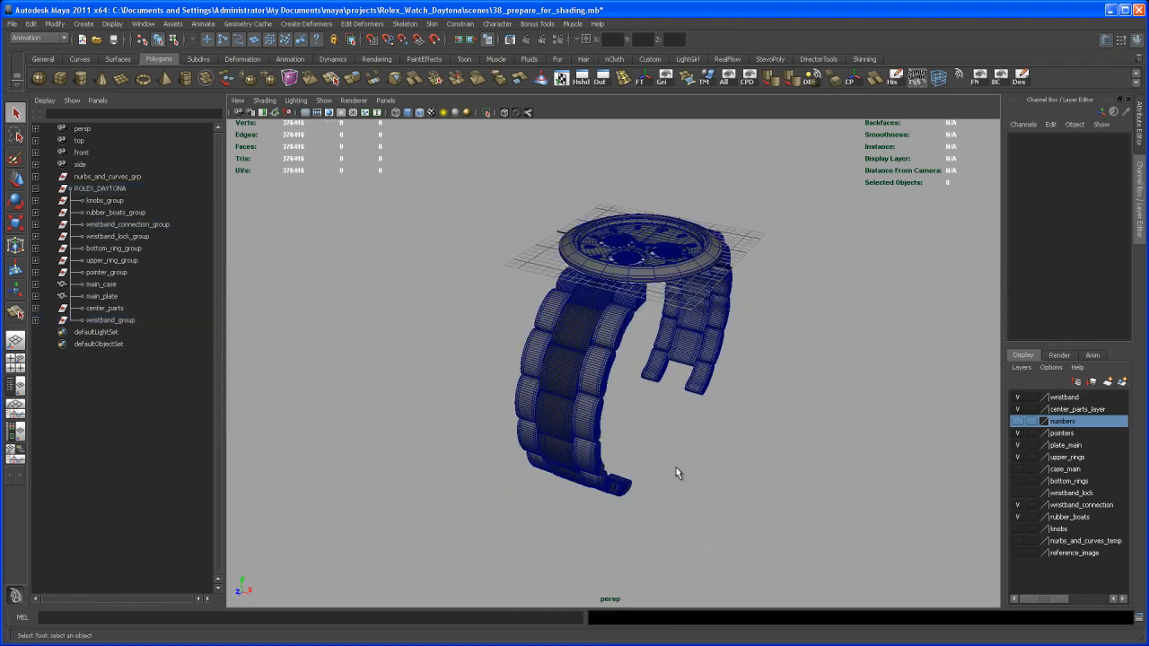
left_click_drag(671, 471, 651, 451, "alt")
right_click_drag(652, 450, 669, 480, "alt")
middle_click_drag(668, 481, 640, 528, "alt")
left_click_drag(640, 528, 643, 515, "alt")
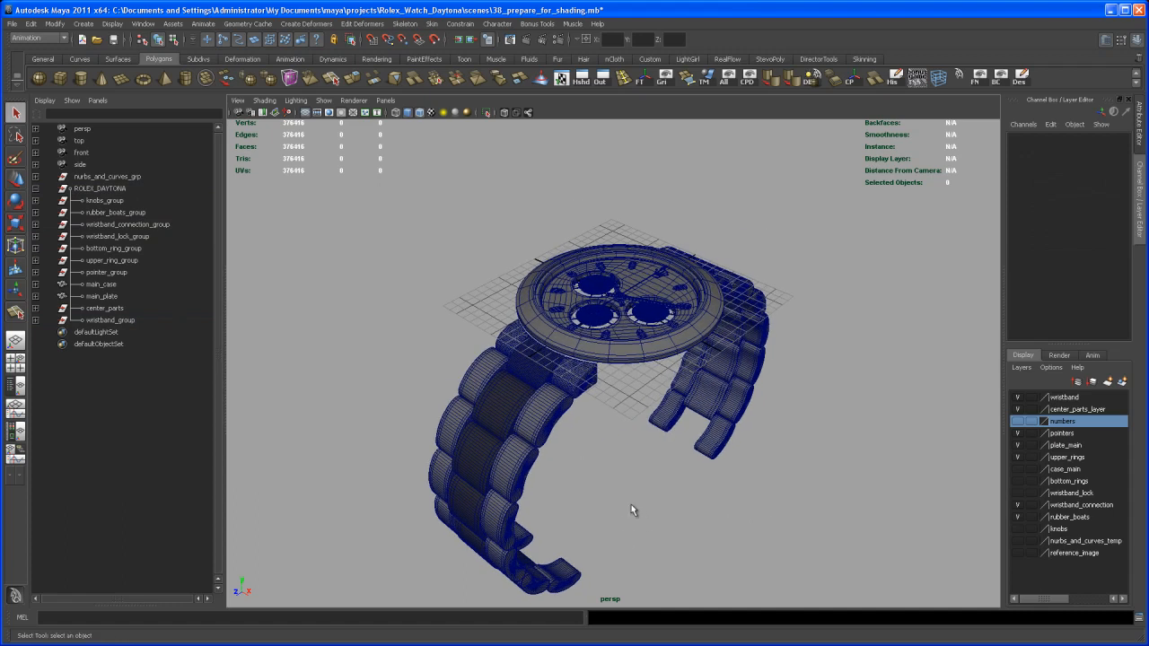
middle_click_drag(628, 512, 644, 487, "alt")
left_click_drag(644, 487, 642, 472, "alt")
right_click_drag(642, 473, 647, 498, "alt")
middle_click_drag(647, 497, 632, 449, "alt")
left_click_drag(632, 449, 634, 467, "alt")
right_click_drag(635, 466, 647, 473, "alt")
middle_click_drag(647, 473, 640, 523, "alt")
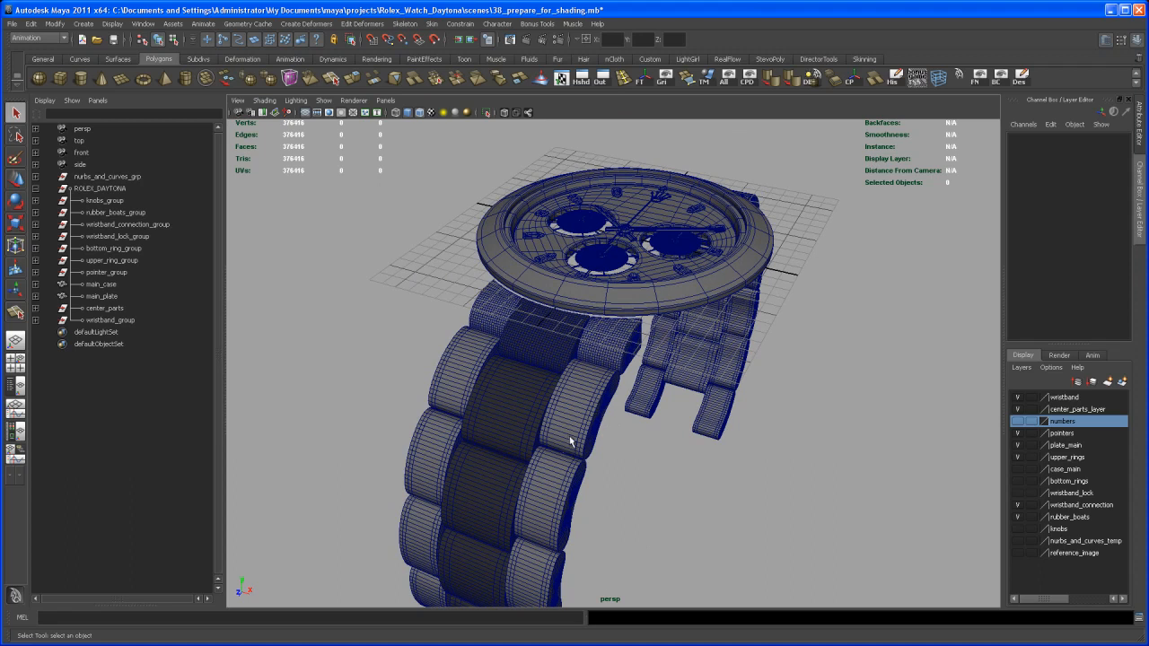
left_click_drag(552, 481, 557, 445, "alt")
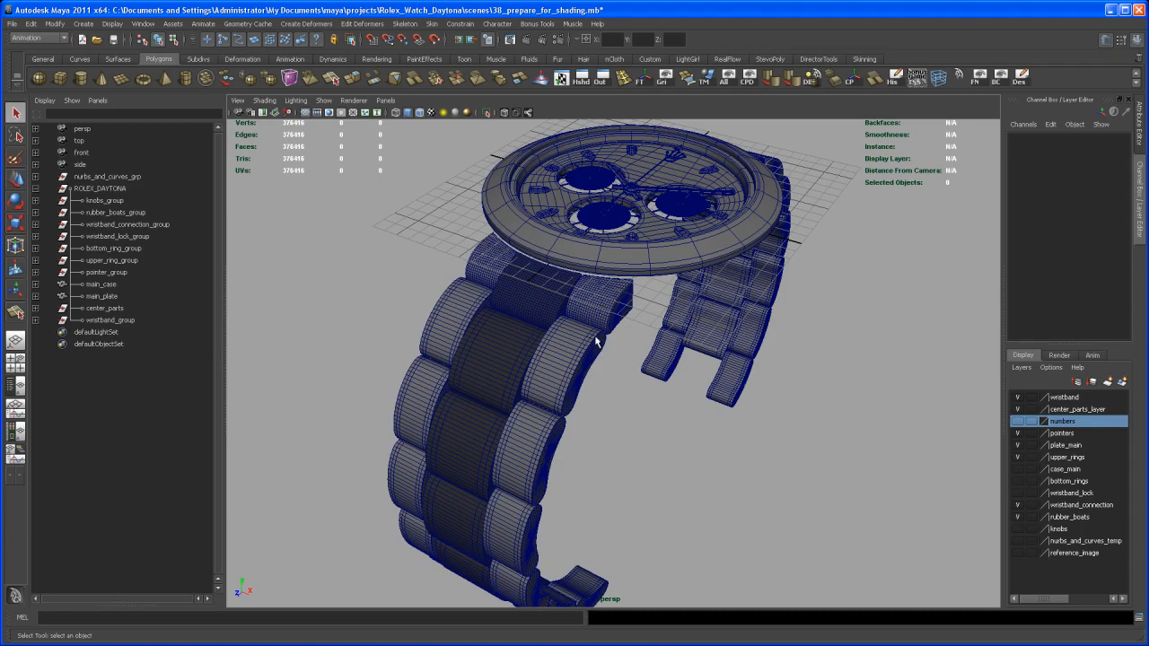
middle_click_drag(589, 344, 550, 416, "alt")
mouse_move(550, 417)
left_mouse_down("alt")
mouse_move(566, 423)
mouse_move(557, 402)
left_mouse_up("alt")
right_click_drag(557, 402, 569, 391, "alt")
middle_click_drag(569, 392, 568, 427, "alt")
left_click_drag(568, 427, 582, 427, "alt")
middle_click_drag(582, 427, 566, 445, "alt")
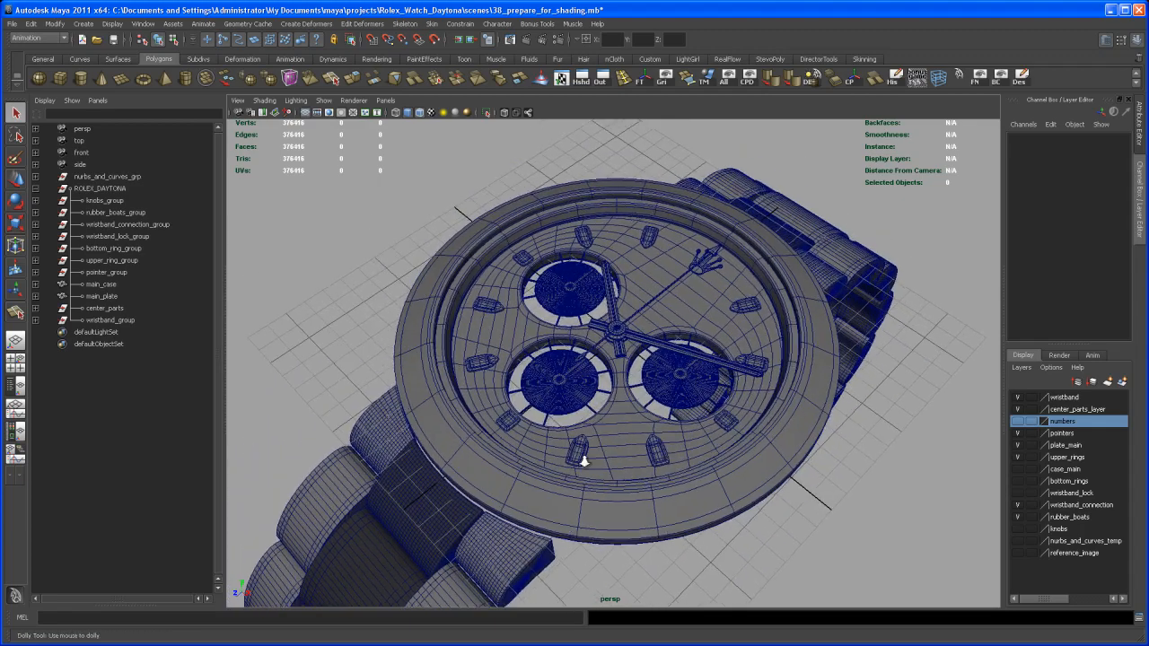
right_click_drag(566, 445, 561, 479, "alt")
middle_click_drag(562, 478, 547, 443, "alt")
left_click_drag(547, 446, 550, 448, "alt")
right_click_drag(550, 448, 541, 431, "alt")
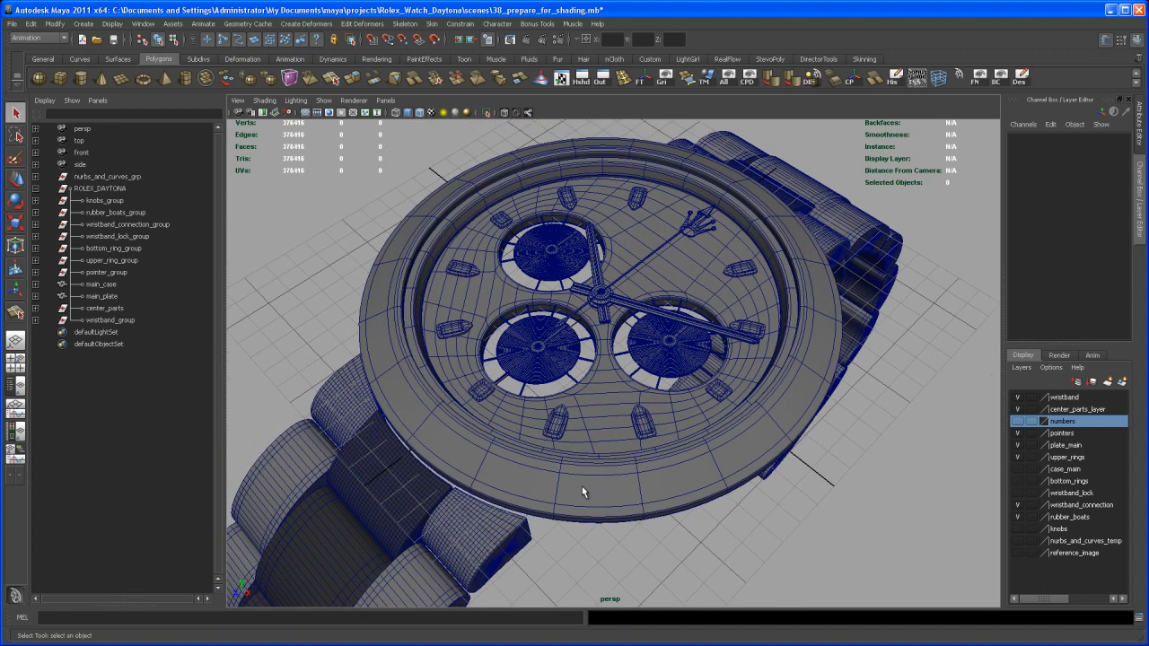
left_click(631, 482)
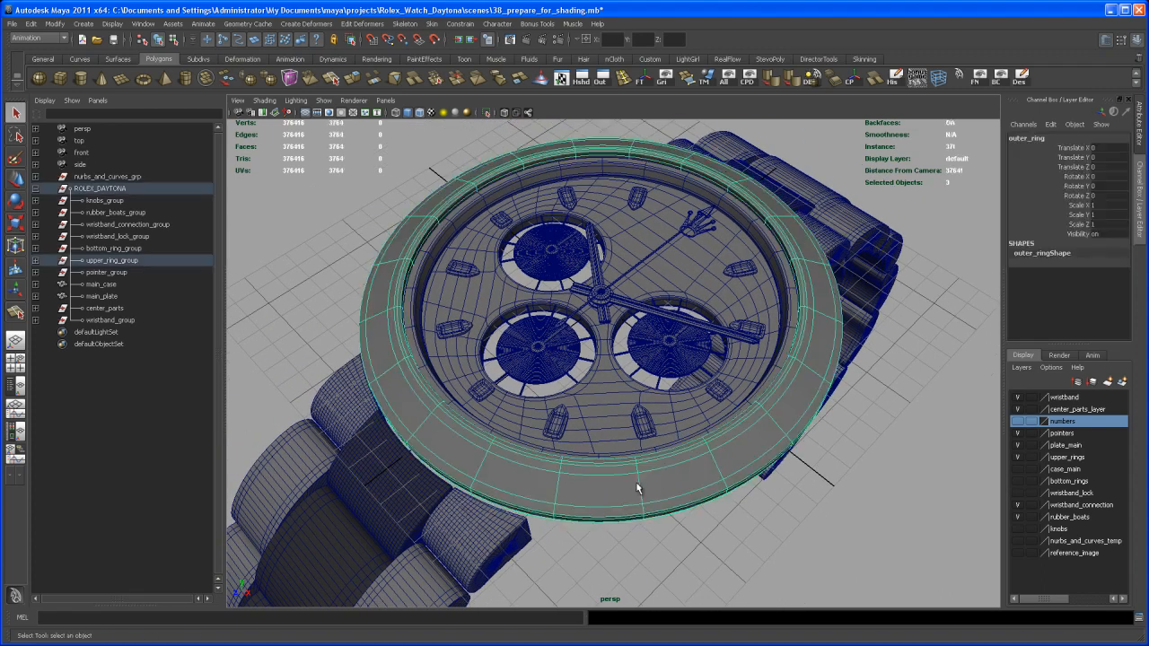
left_click(791, 320)
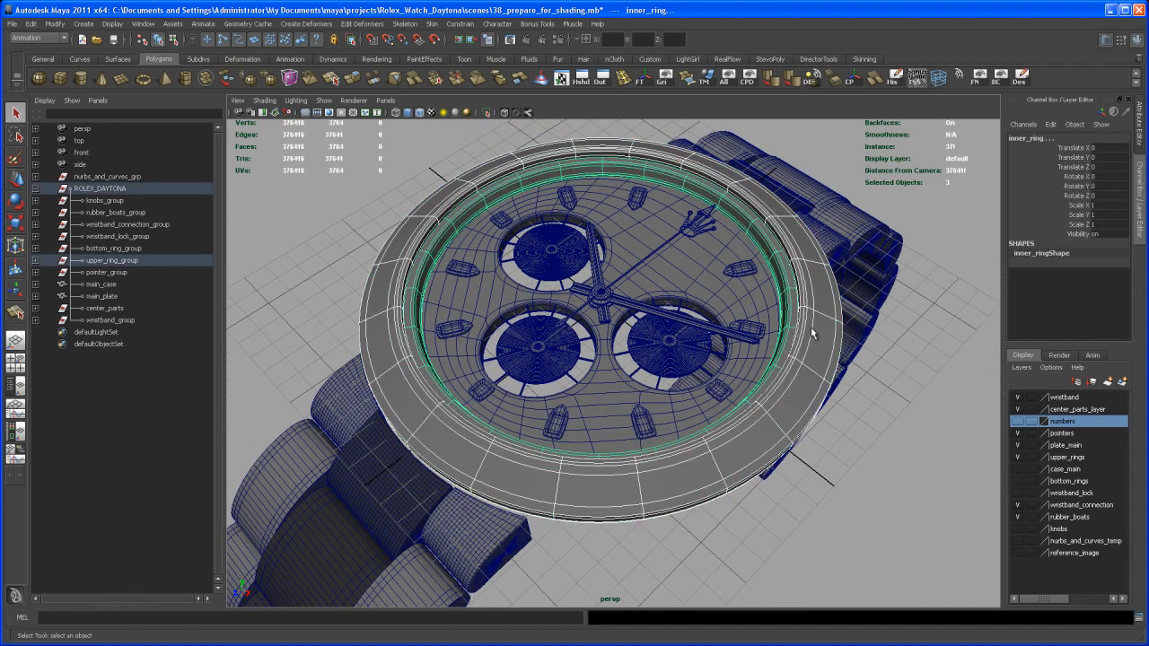
left_click_drag(806, 361, 801, 388, "alt")
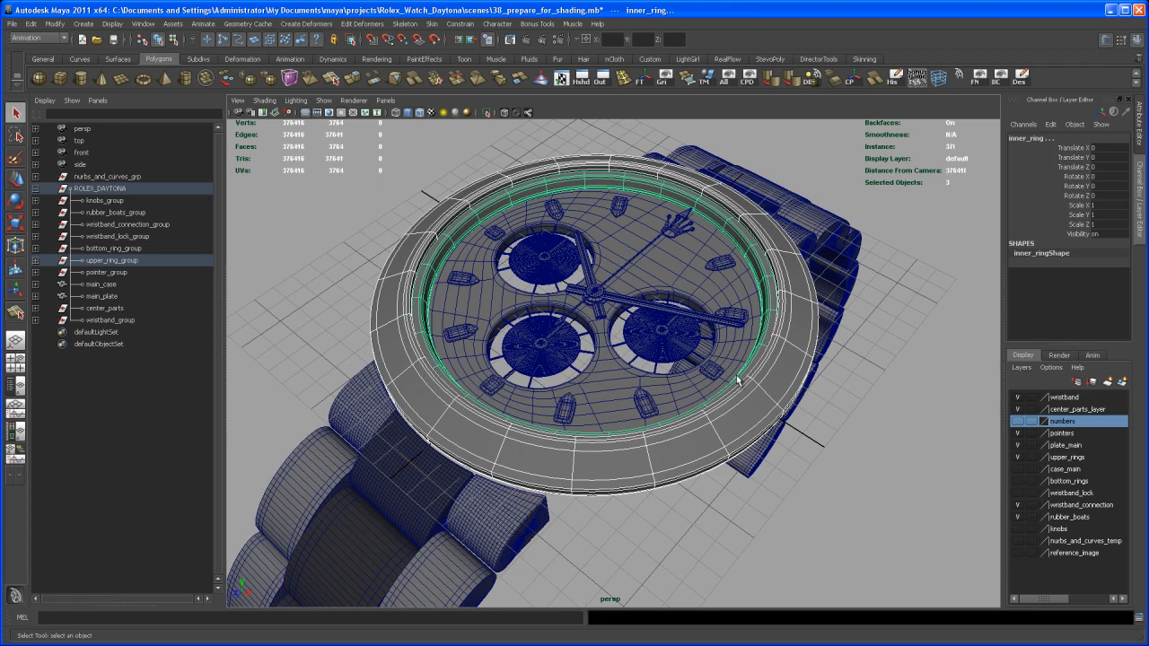
middle_click_drag(671, 422, 665, 395, "alt")
left_click_drag(664, 395, 666, 415, "alt")
left_click(705, 490)
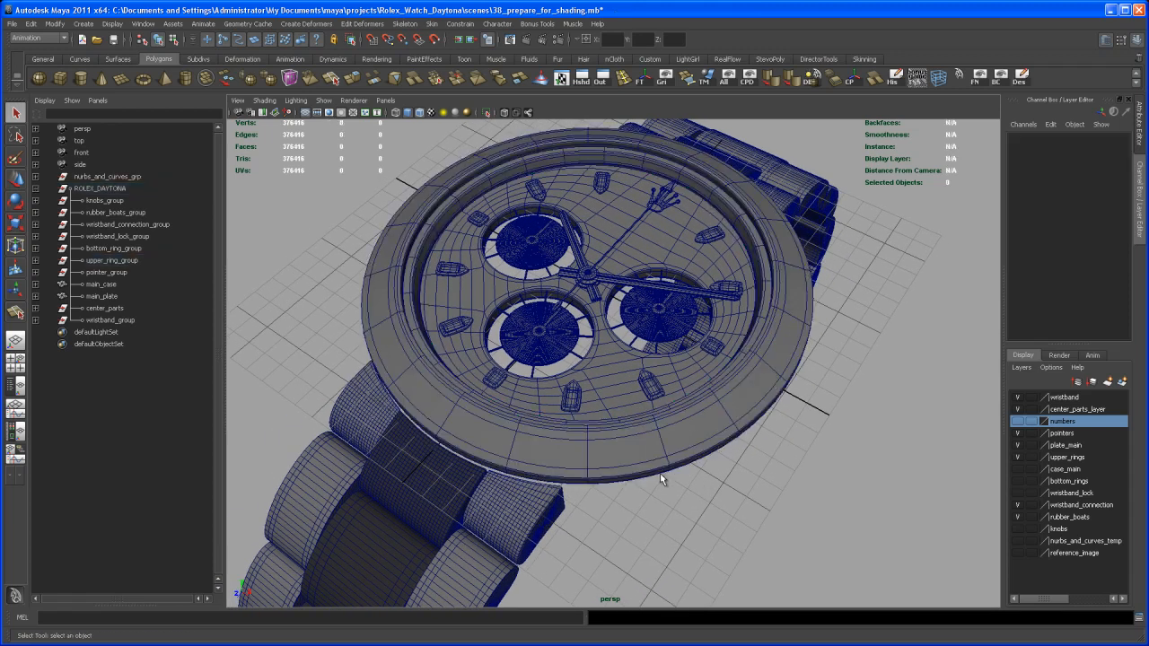
left_click_drag(661, 469, 680, 452, "alt")
middle_click_drag(679, 453, 675, 432, "alt")
right_click_drag(675, 432, 690, 411, "alt")
left_click(768, 287)
left_click_drag(768, 288, 761, 317, "alt")
middle_click_drag(762, 317, 779, 296, "alt")
left_click_drag(783, 317, 756, 322, "alt")
left_click_drag(802, 219, 728, 279, "alt")
middle_click_drag(728, 280, 717, 340, "alt")
right_click_drag(717, 339, 736, 299, "alt")
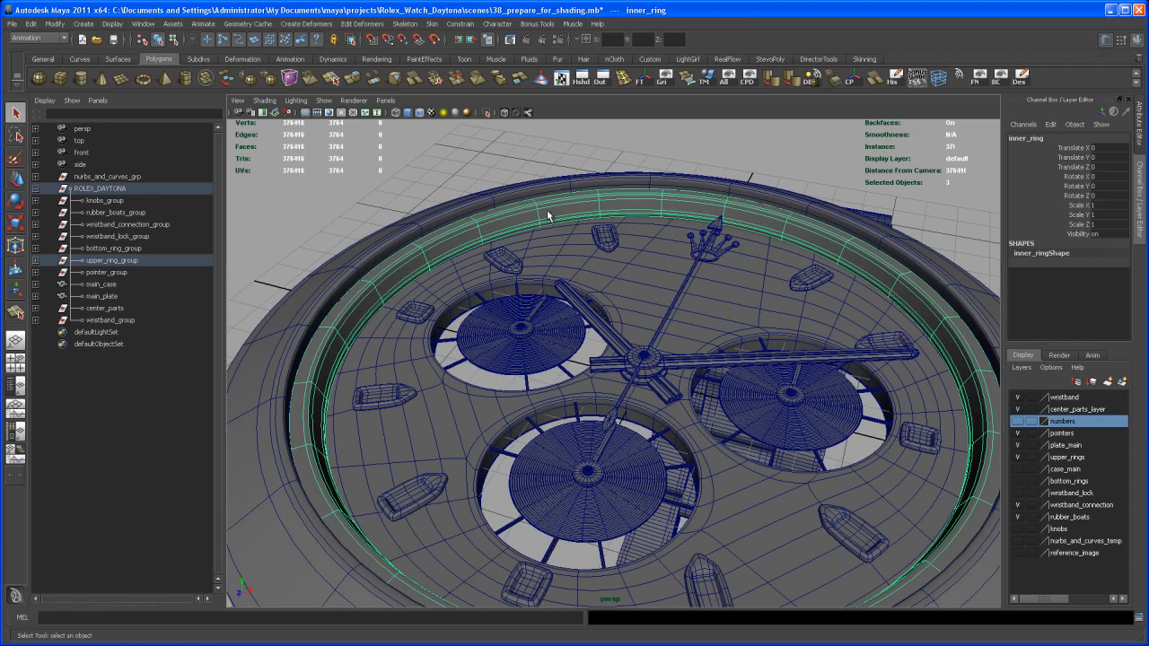
right_click_drag(825, 345, 713, 287, "alt")
left_click_drag(712, 288, 834, 351, "alt")
left_click(869, 355)
left_click_drag(812, 310, 787, 355, "alt")
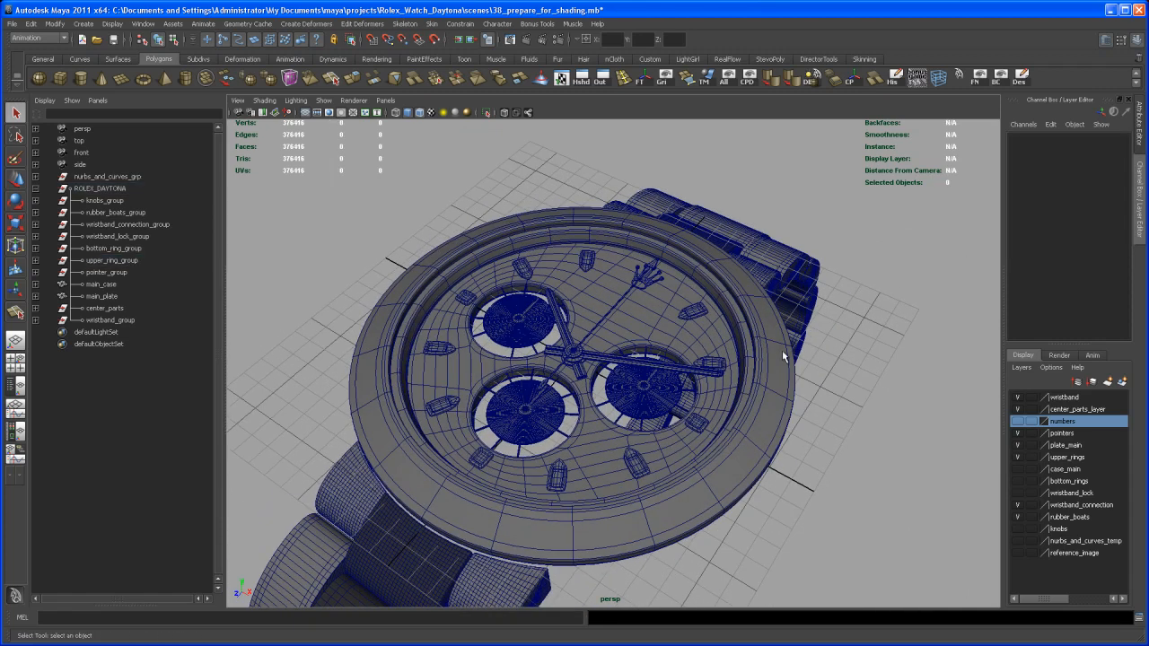
right_click_drag(704, 319, 731, 325, "alt")
middle_click_drag(731, 325, 739, 324, "alt")
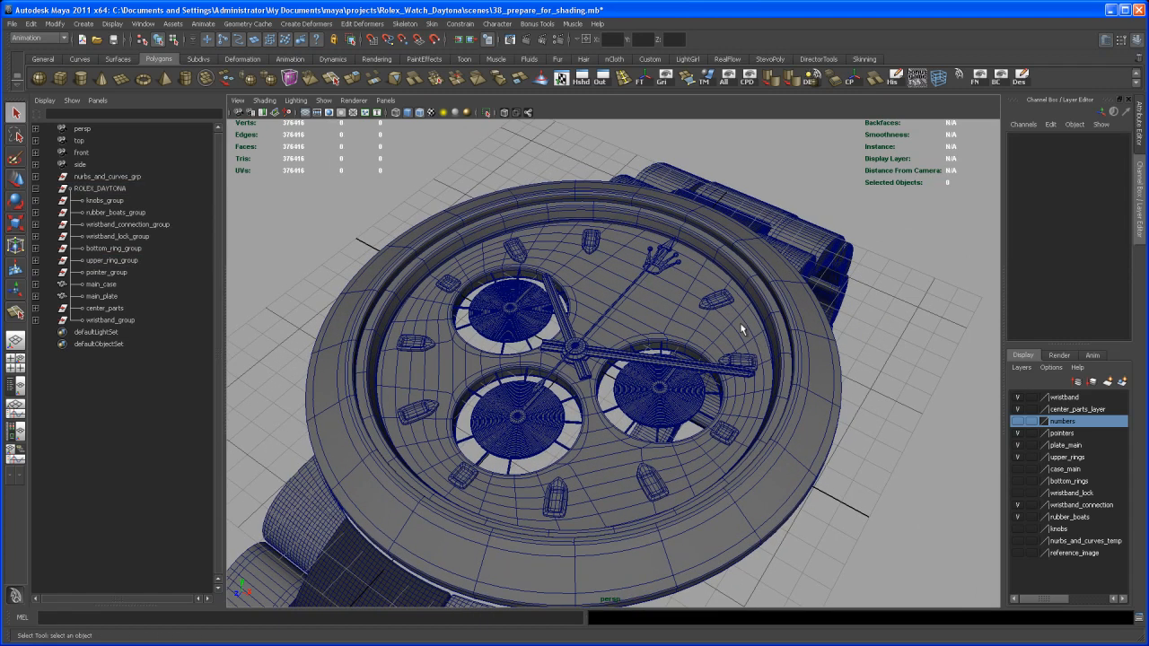
- Assign an existing material to the rolex_logo_top crown logo and view the dial top-down
left_click(664, 273)
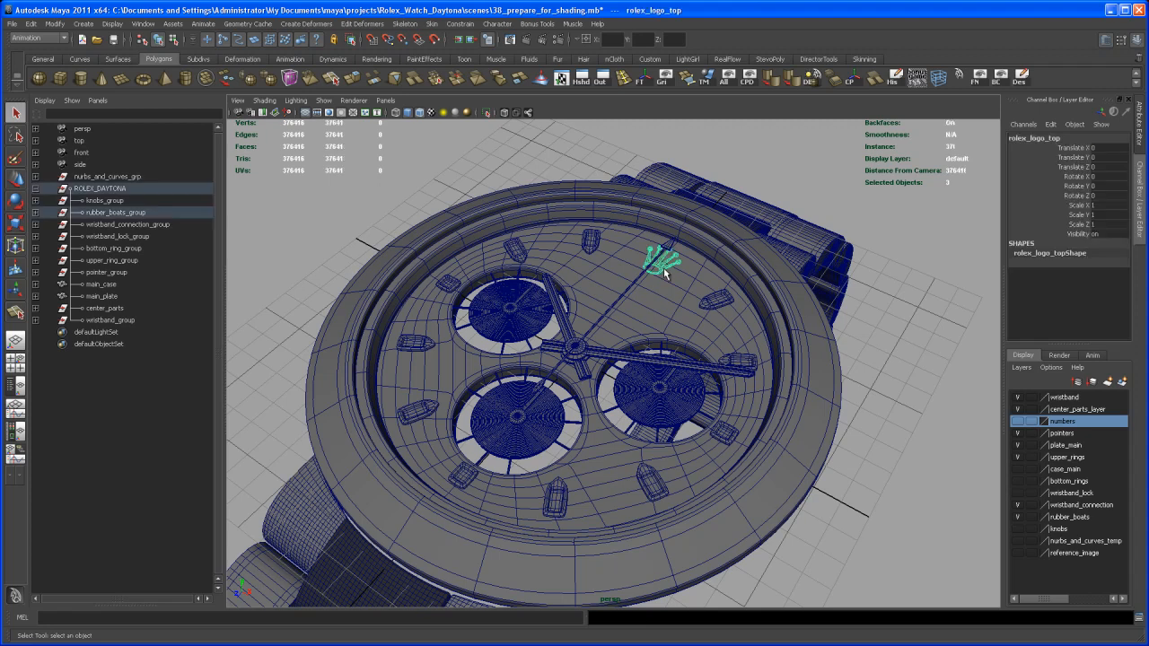
right_click_drag(662, 266, 752, 468)
left_click(882, 453)
left_click_drag(849, 432, 765, 426, "alt")
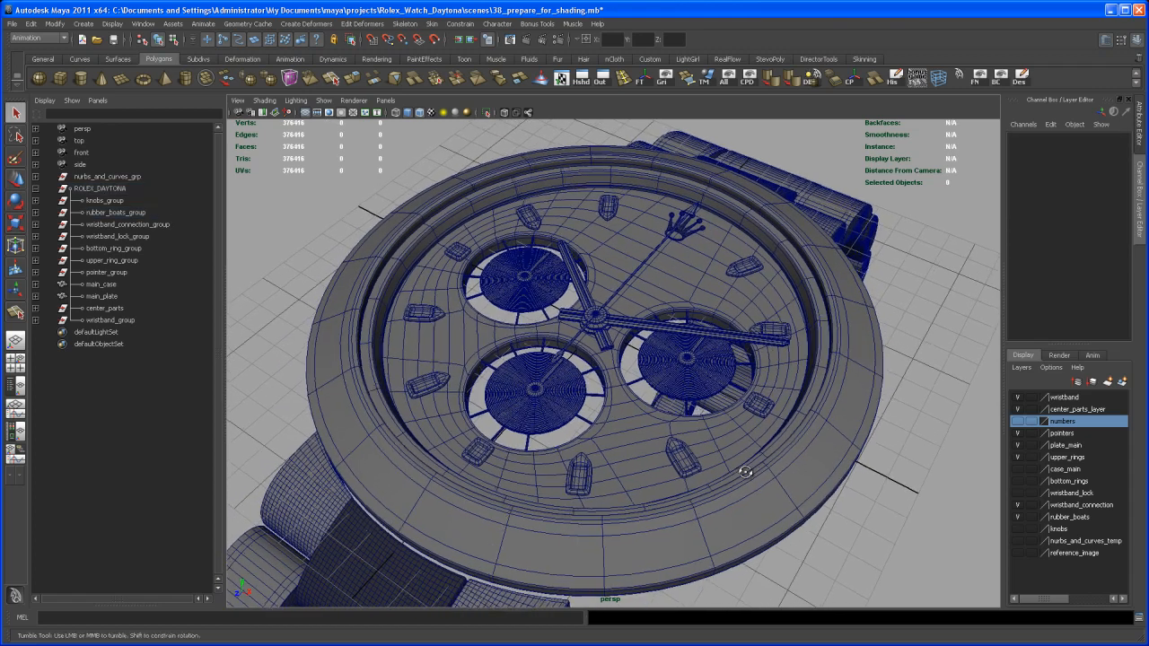
left_click_drag(745, 463, 736, 464, "alt")
right_click_drag(736, 464, 728, 463, "alt")
middle_click_drag(728, 463, 727, 442, "alt")
scroll(726, 445, "down", 2)
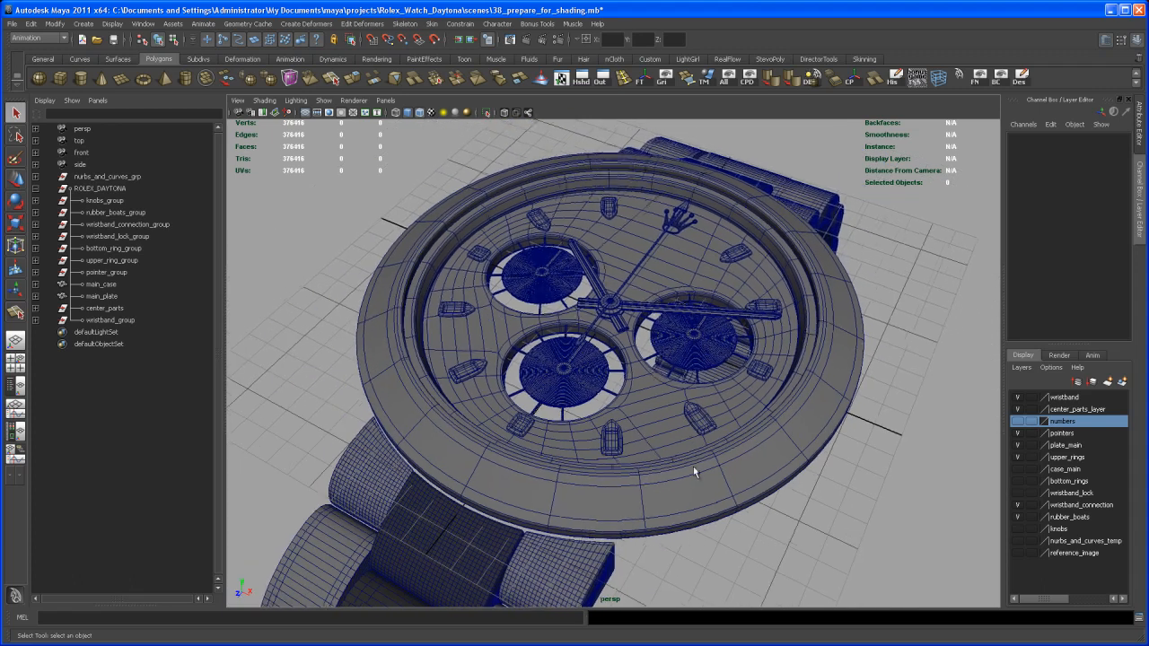
left_click_drag(723, 460, 682, 479, "alt")
middle_click_drag(682, 479, 679, 503, "alt")
scroll(670, 453, "up", 1)
mouse_move(679, 502)
left_mouse_down("alt")
mouse_move(692, 472)
mouse_move(669, 485)
left_mouse_up("alt")
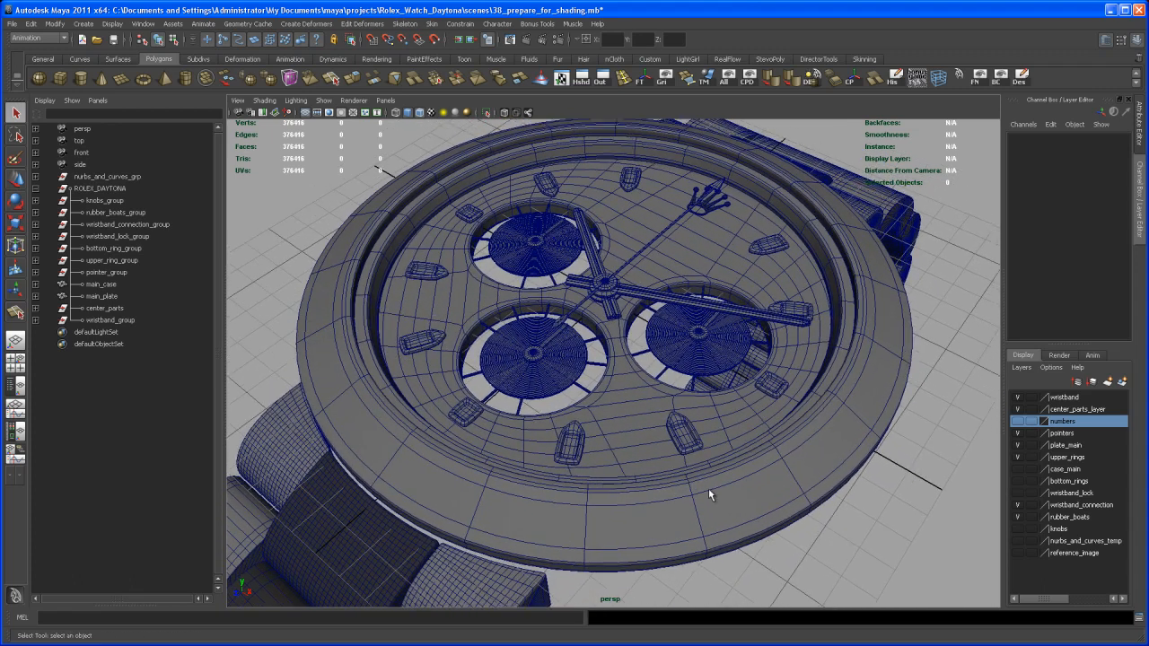
- Select and inspect the rubber_boat_02 hour marker up close, then bring up the Hypershade
left_click(688, 438)
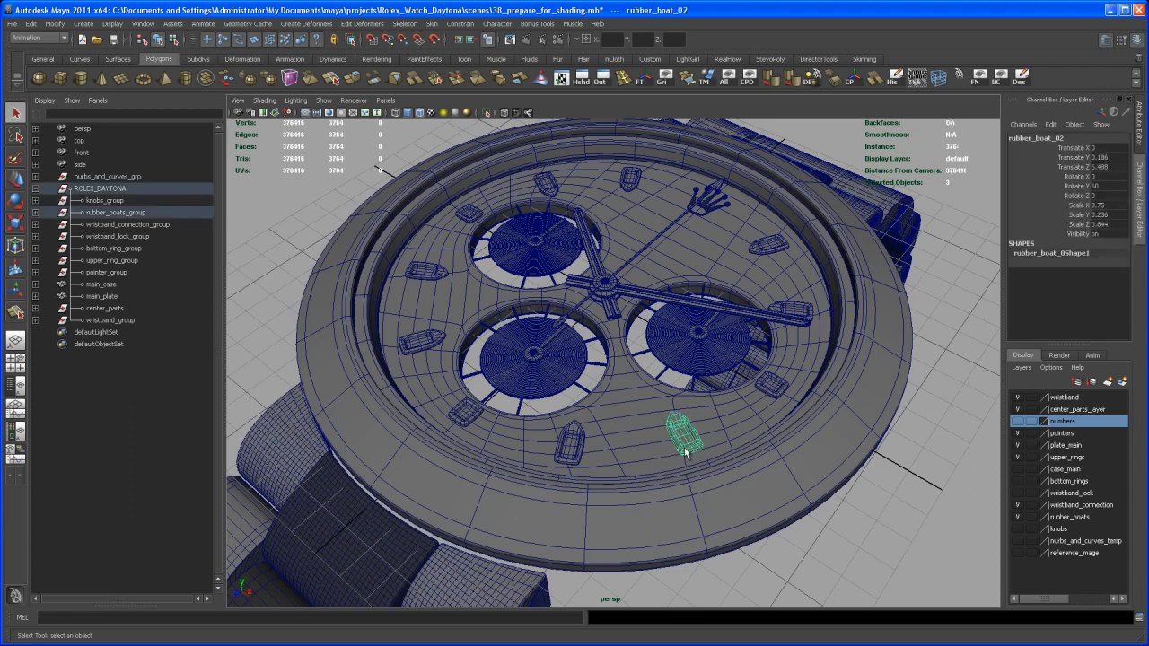
right_click_drag(681, 450, 700, 469, "alt")
middle_click_drag(700, 469, 650, 418, "alt")
right_click_drag(649, 412, 674, 490, "alt")
middle_click_drag(673, 489, 684, 444, "alt")
right_click_drag(685, 444, 671, 472, "alt")
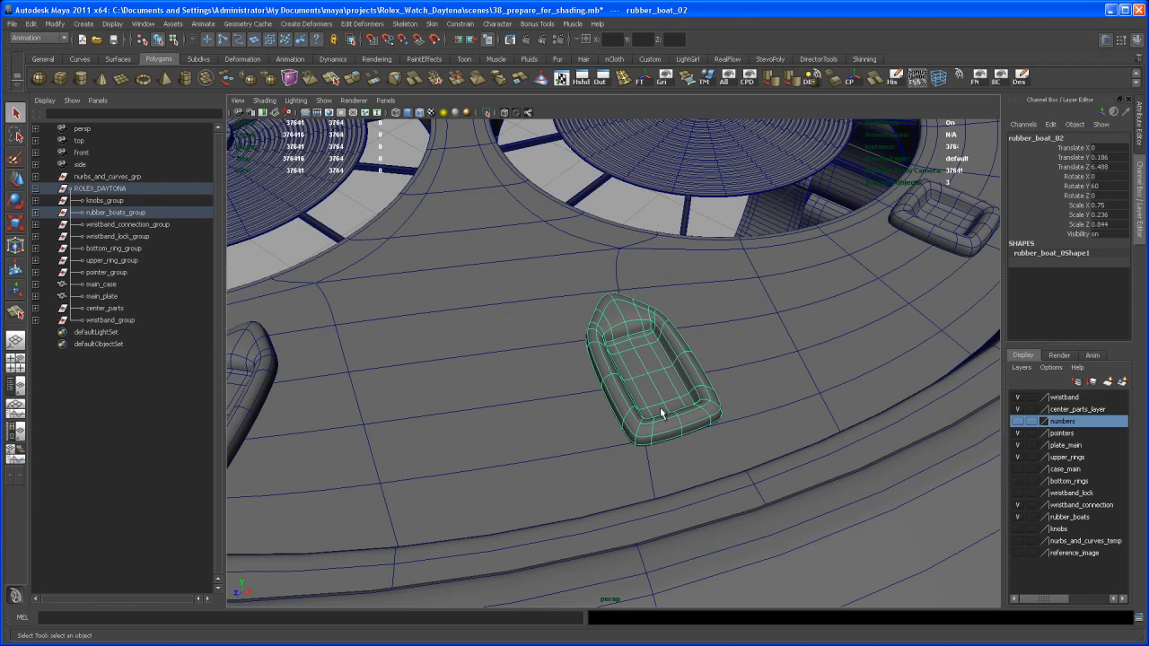
right_click_drag(687, 404, 591, 392, "alt")
left_click_drag(591, 391, 652, 478, "alt")
right_click_drag(651, 478, 614, 425, "alt")
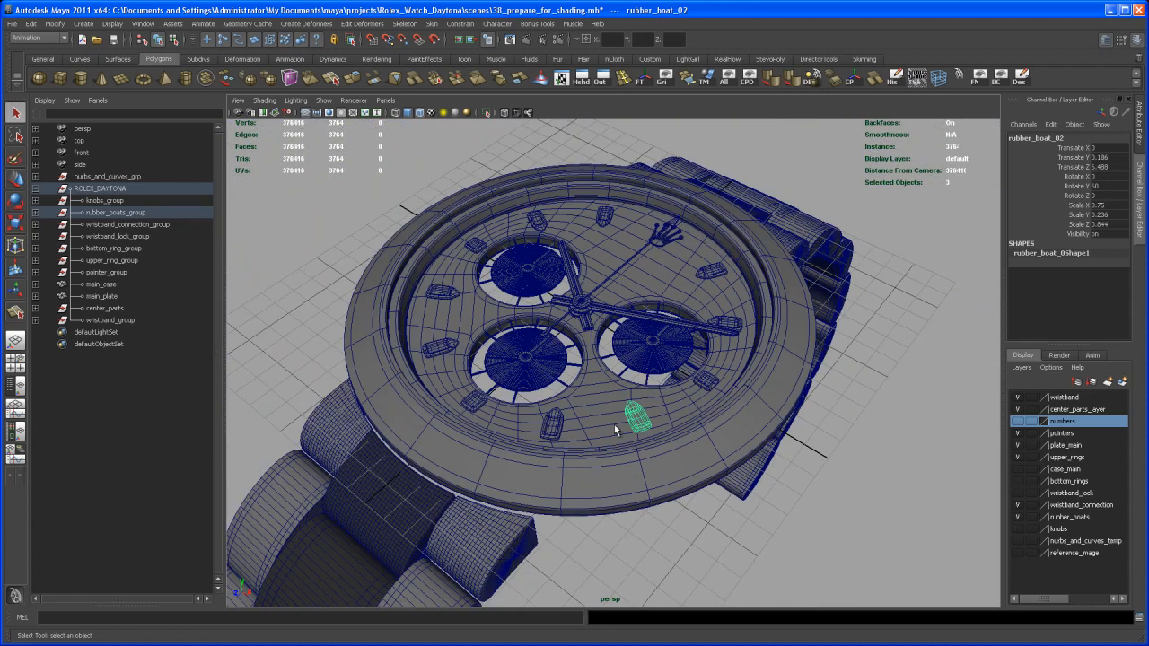
left_click_drag(613, 425, 628, 482, "alt")
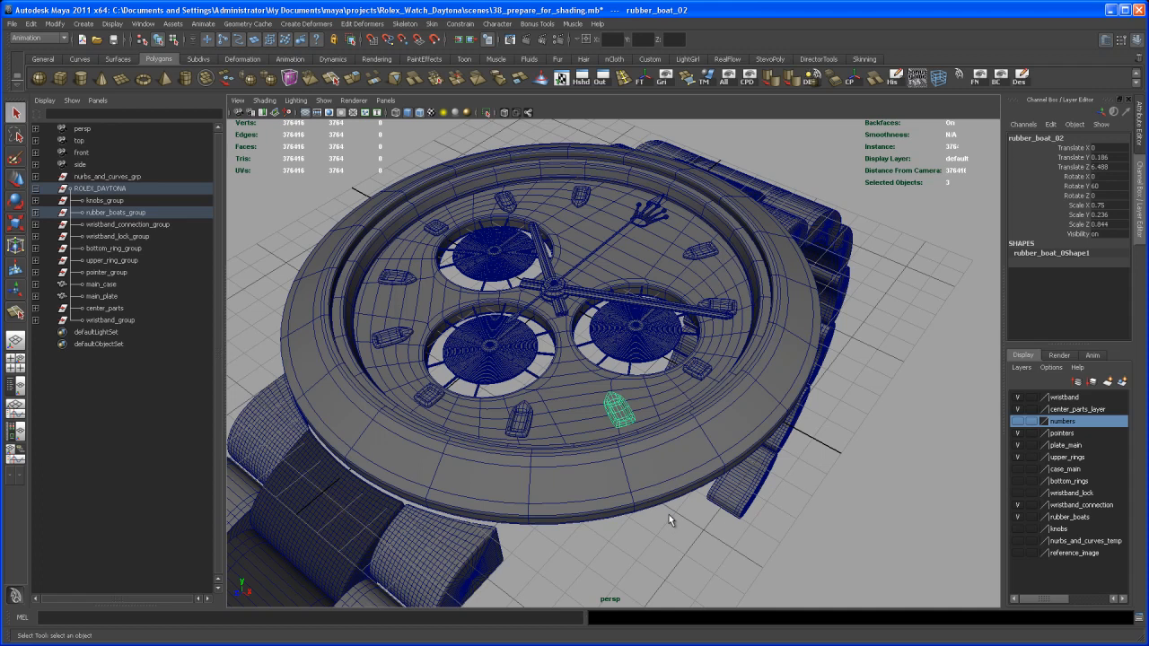
left_click_drag(673, 521, 661, 485, "alt")
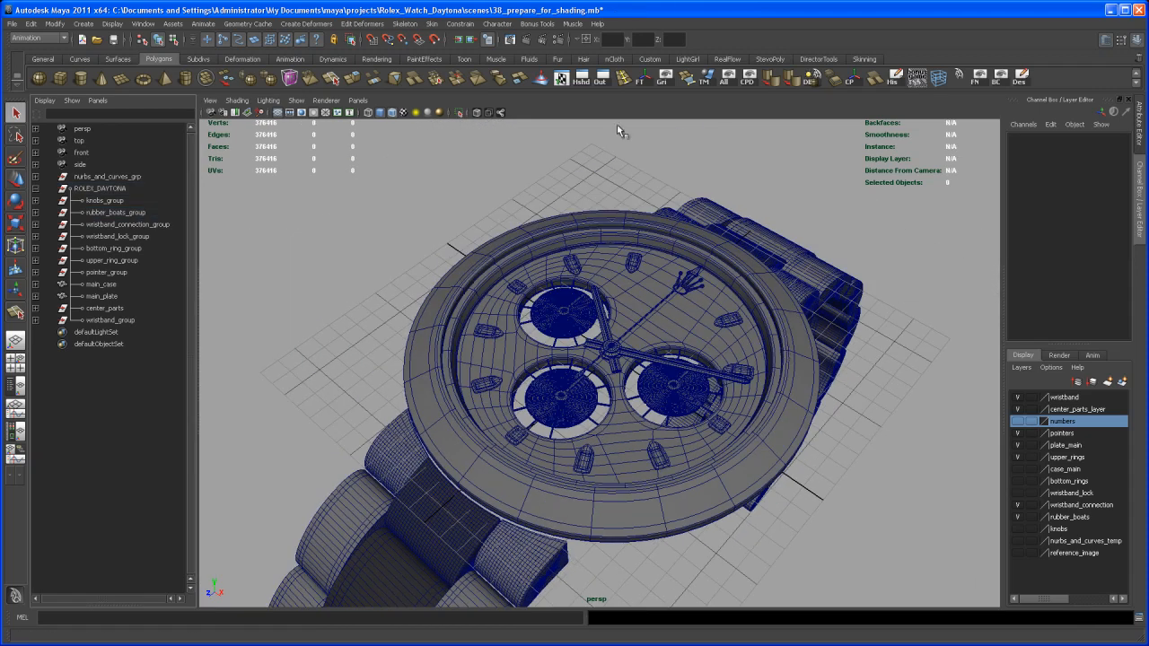
left_click(581, 76)
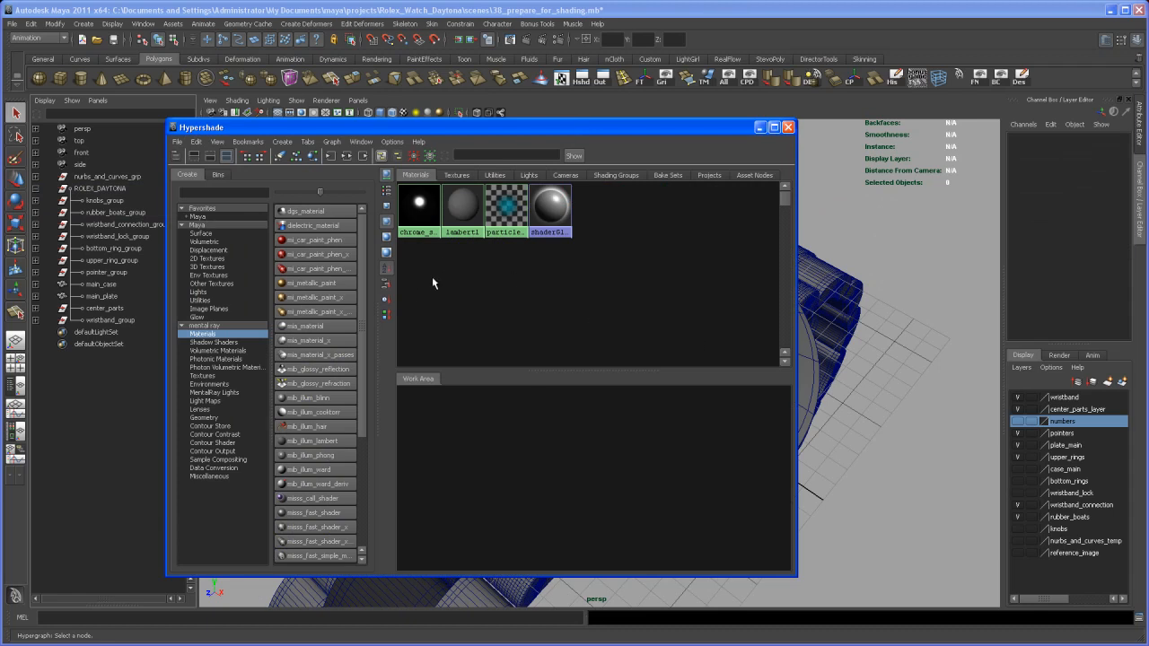
- Create a mia_material and apply the GlossyFinish preset (reflectivity 0.750, glossiness 0.900)
left_click(307, 331)
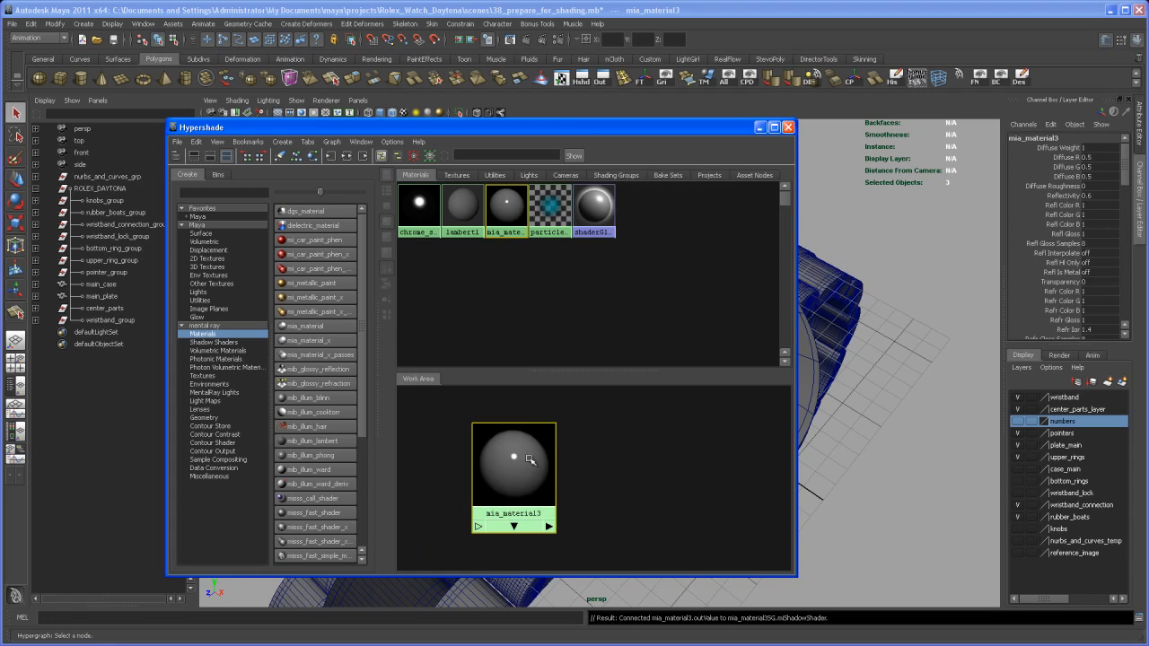
key("ctrl+a")
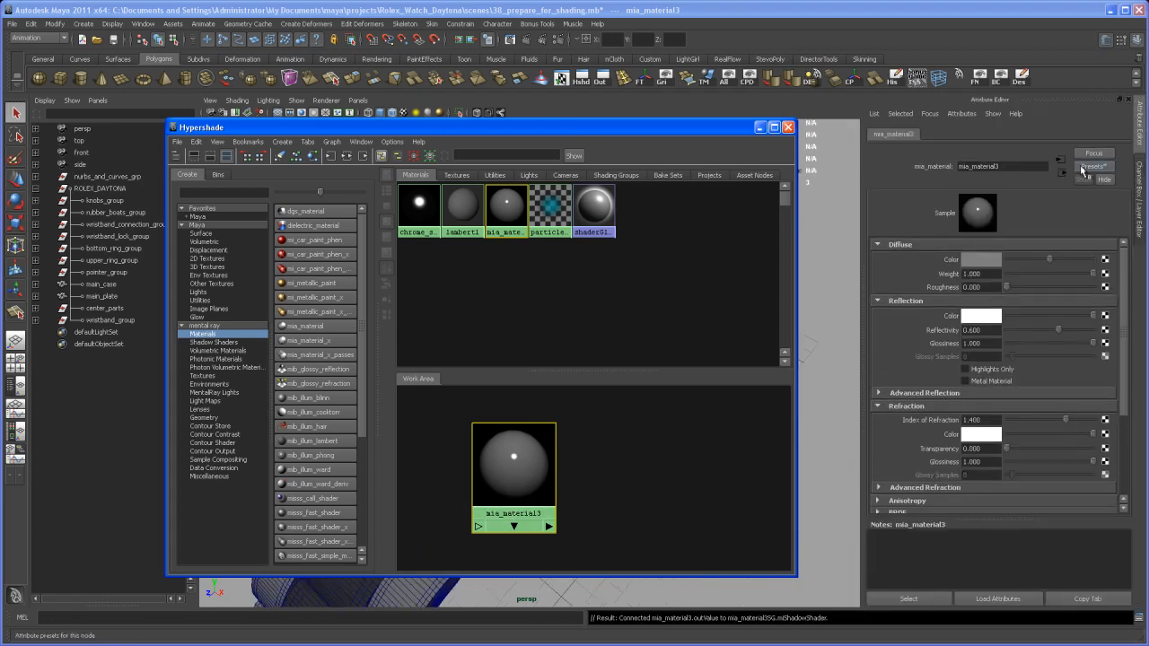
left_click(1092, 169)
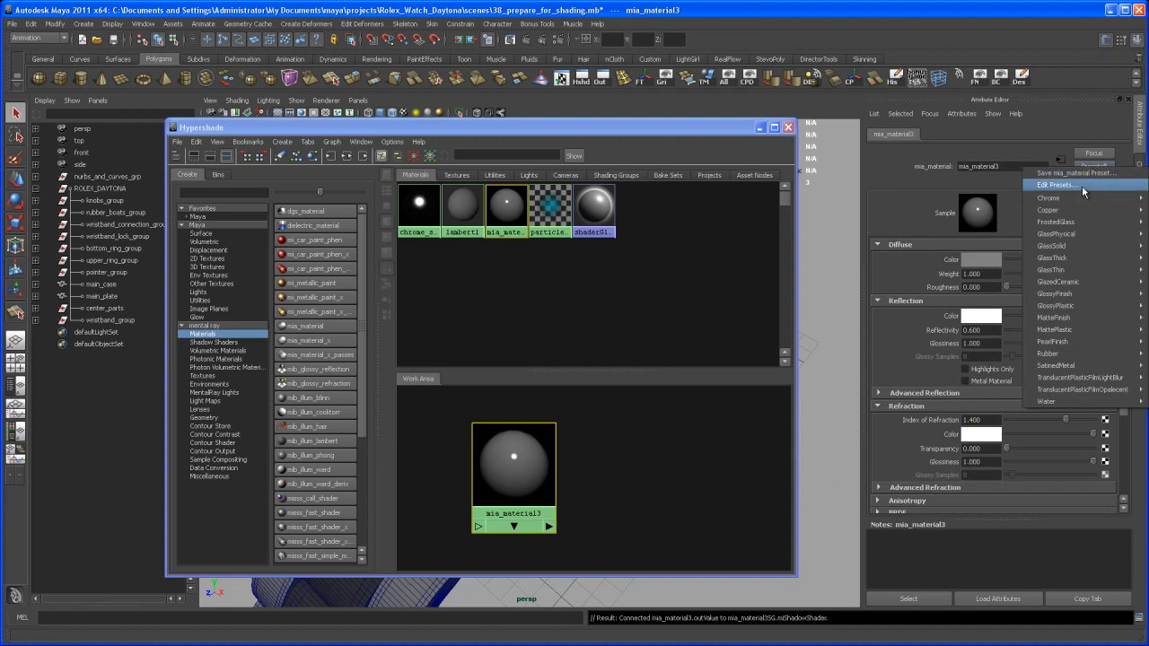
mouse_move(1073, 295)
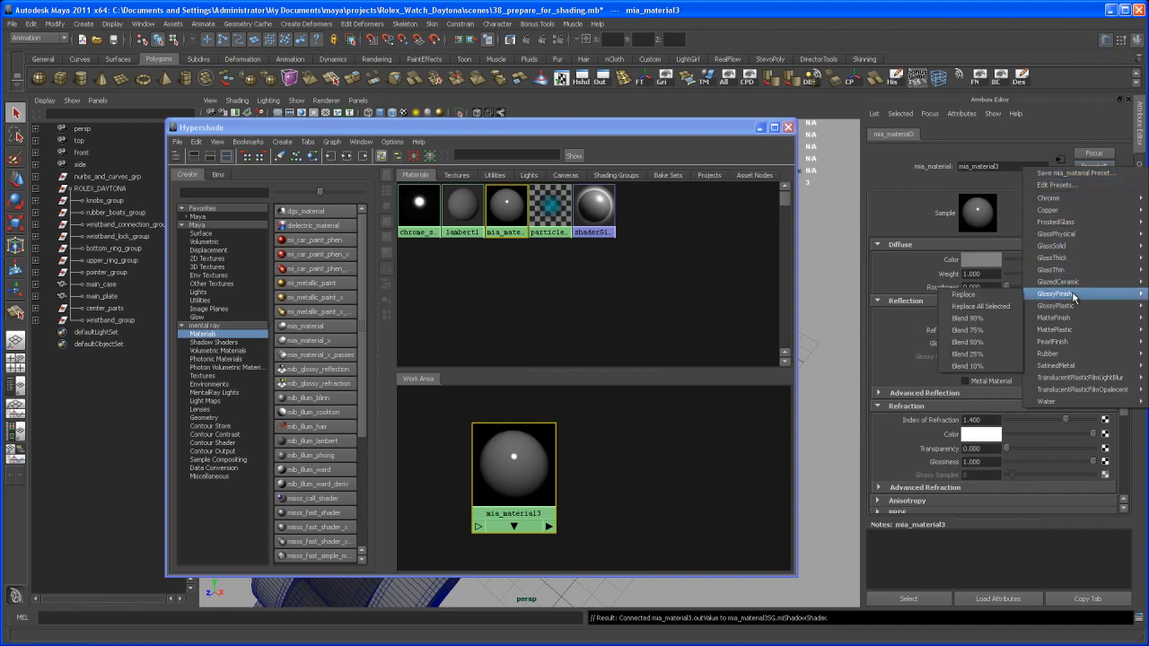
left_click(1014, 296)
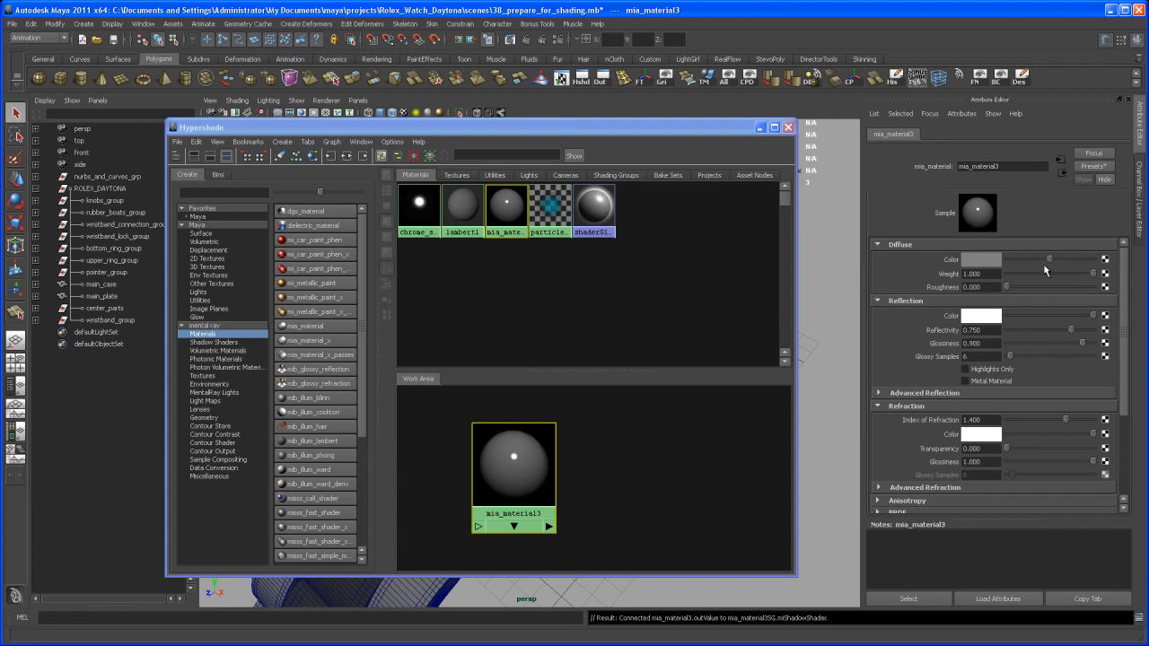
- Make the diffuse white, reflection colour light grey, reflectivity 1.000 and glossiness lowered to 0.361
left_click_drag(1051, 261, 1118, 262)
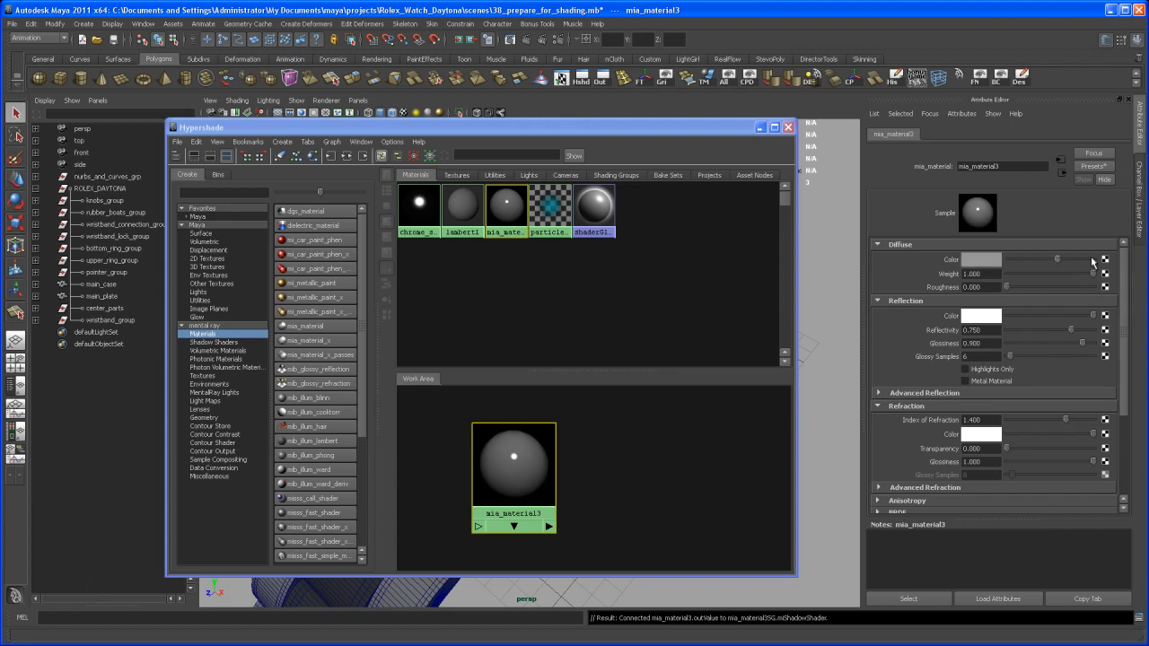
left_click(1078, 315)
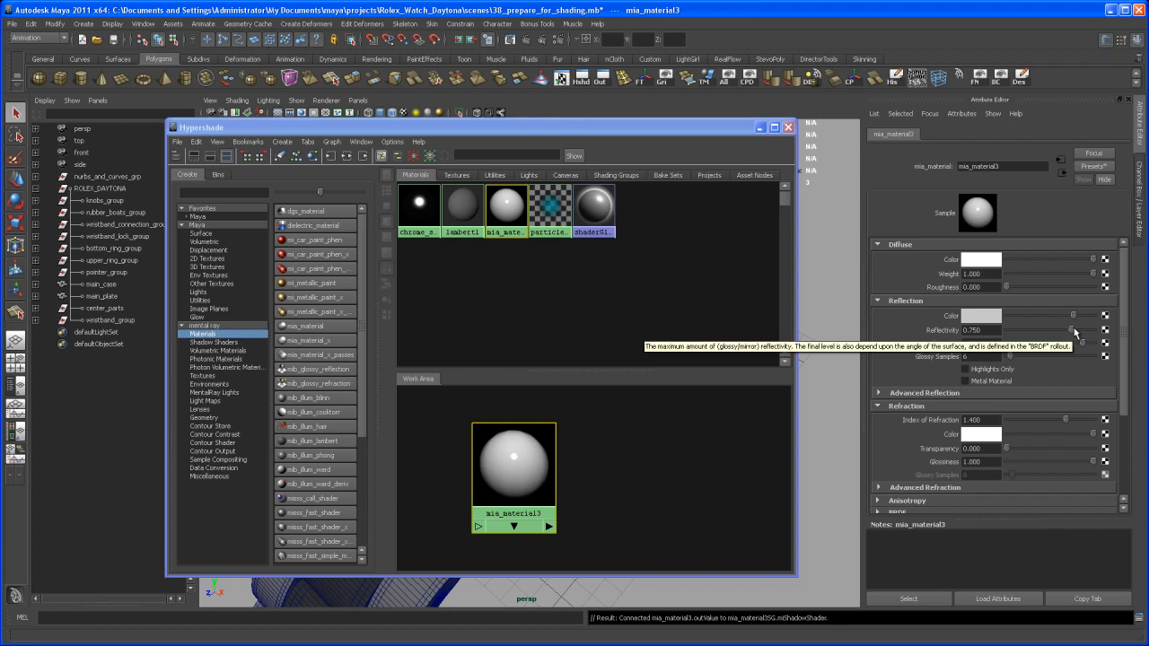
left_click_drag(1083, 344, 1029, 345)
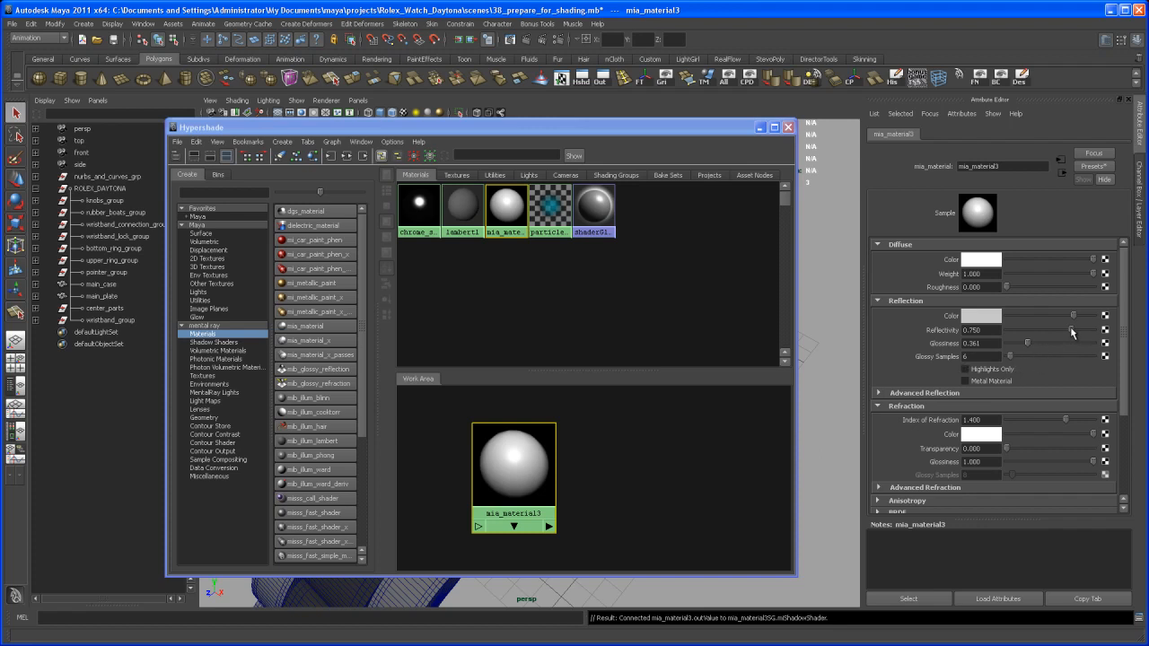
left_click_drag(1071, 333, 1127, 343)
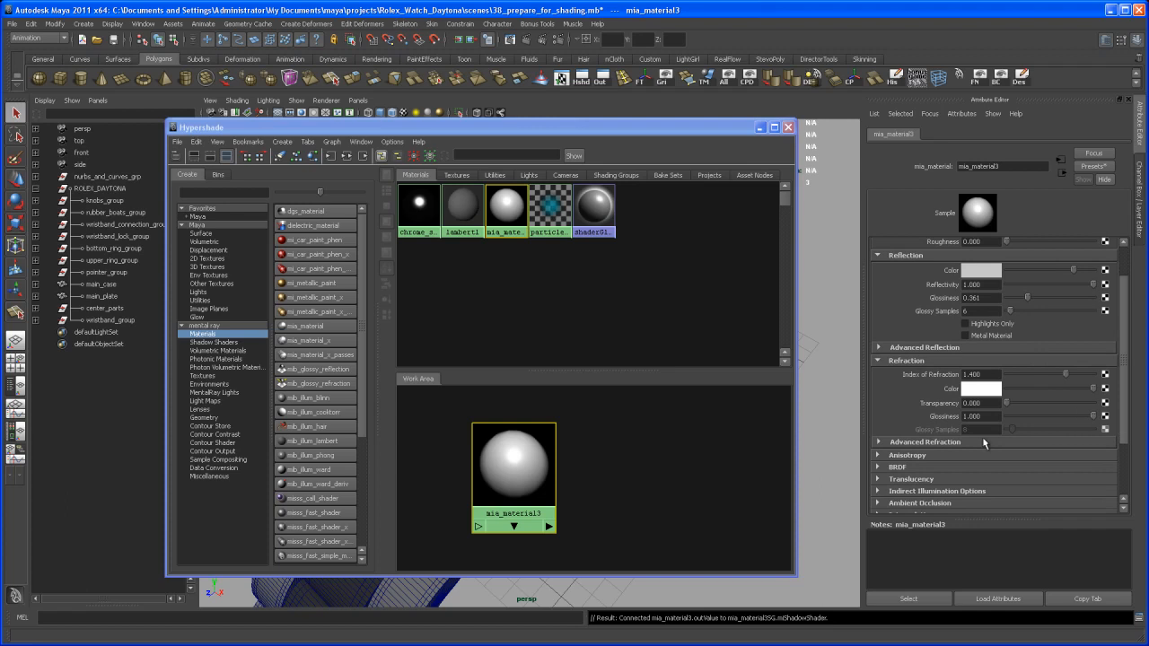
left_click(983, 348)
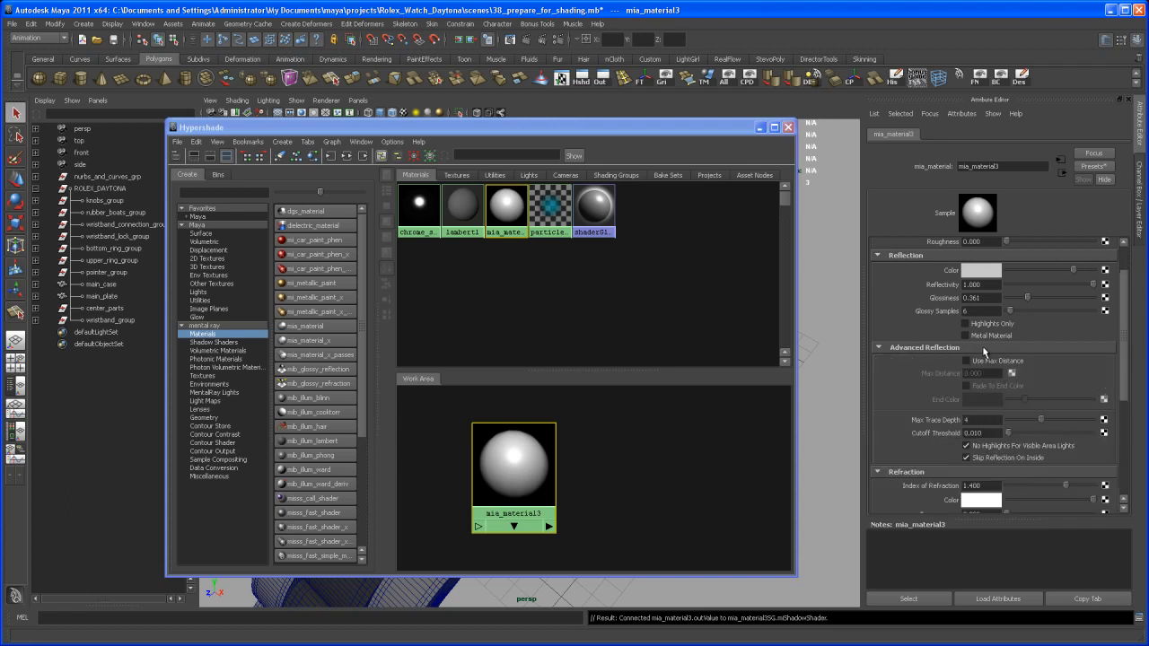
left_click(982, 349)
left_click_drag(1126, 347, 1126, 324)
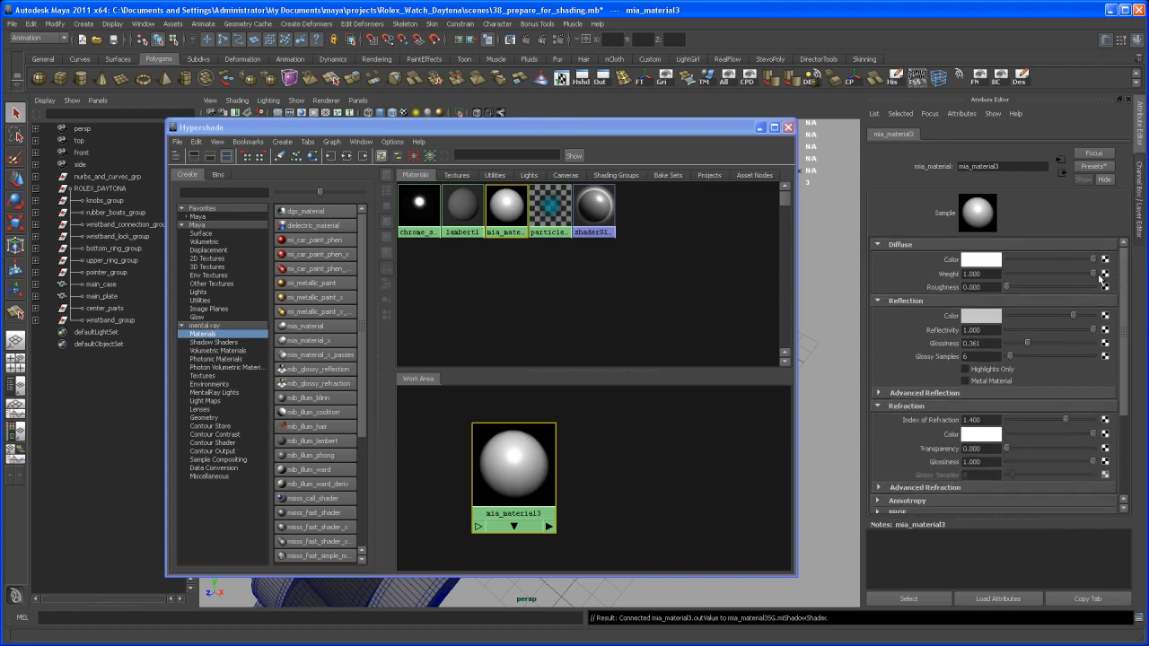
- Rename mia_material3 to white_glossy_shader and close the Hypershade
double_click(1006, 167)
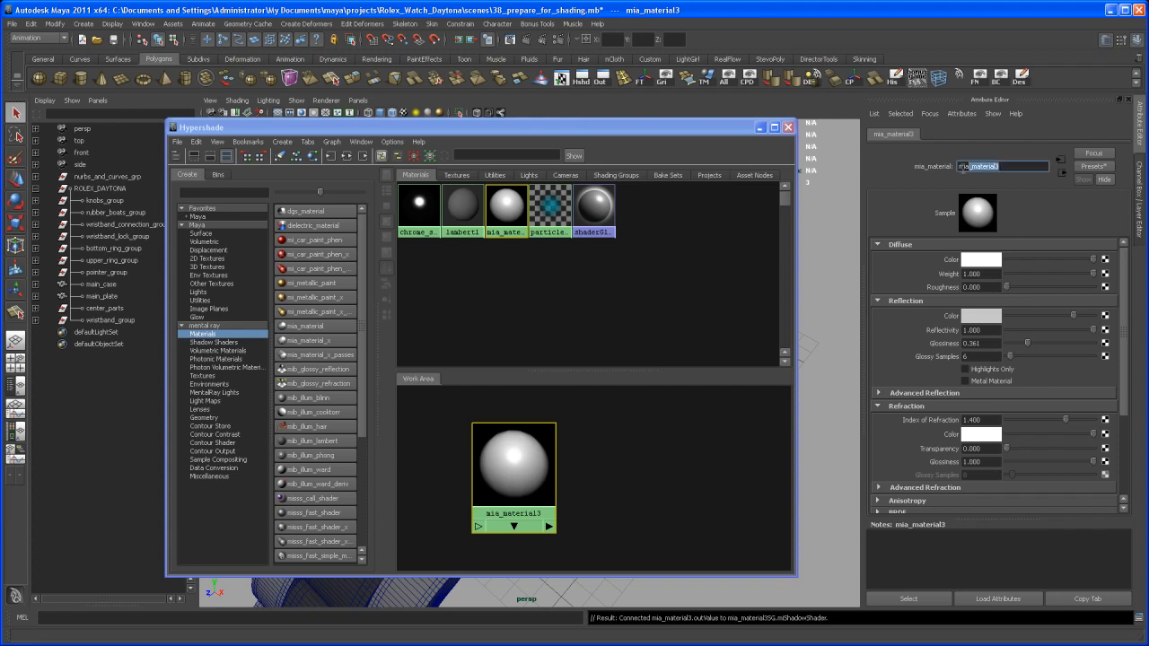
type("white_glossy")
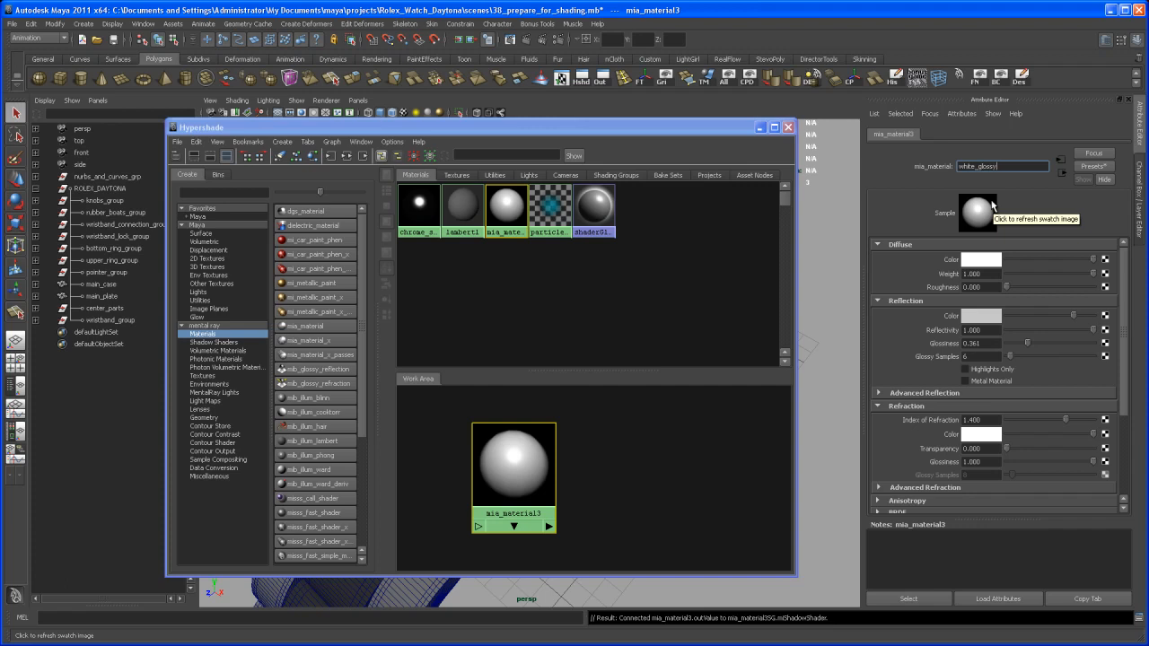
key("Return")
left_click(788, 129)
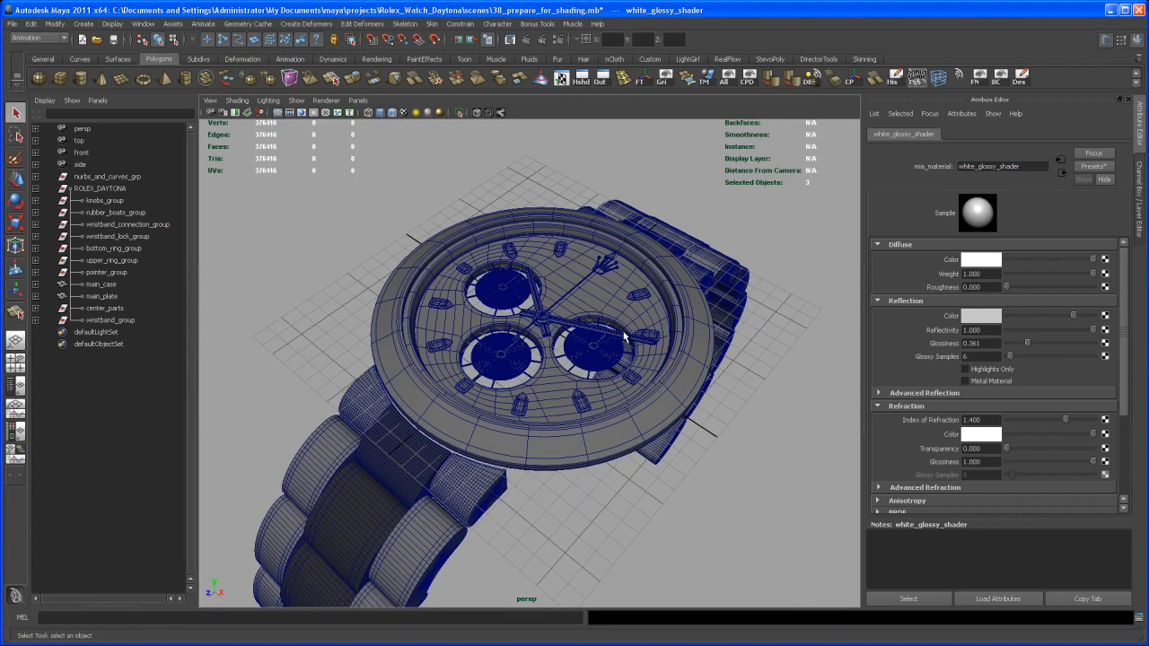
- Switch the right panel to the Channel Box/Layer Editor and reframe the watch
scroll(627, 329, "up", 3)
left_click(1140, 199)
middle_click_drag(887, 417, 857, 415, "alt")
right_click_drag(858, 416, 832, 406, "alt")
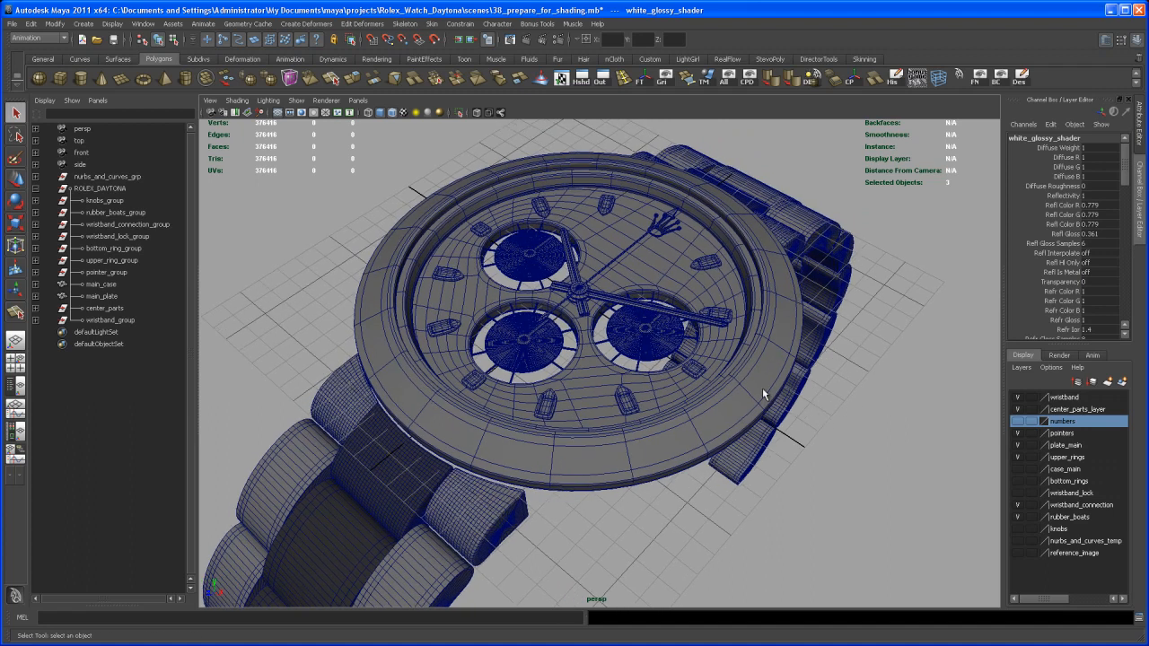
scroll(704, 375, "up", 6)
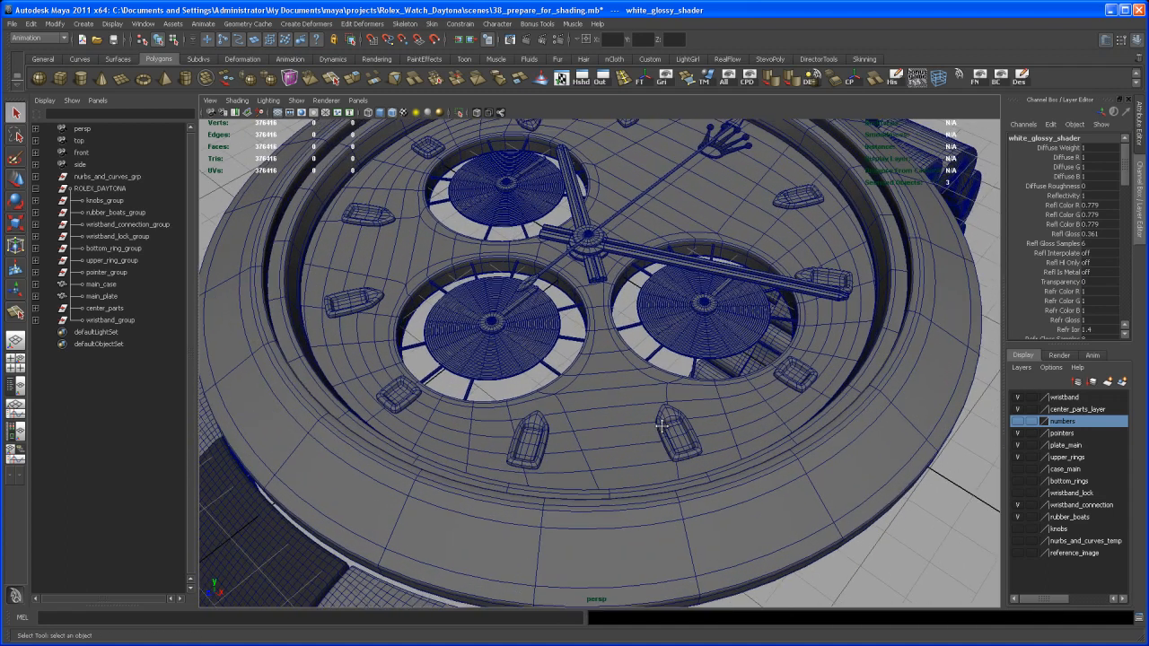
- Give the right, bottom-left and top subdial pieces the white_glossy_shader, then deselect them
left_click(690, 360)
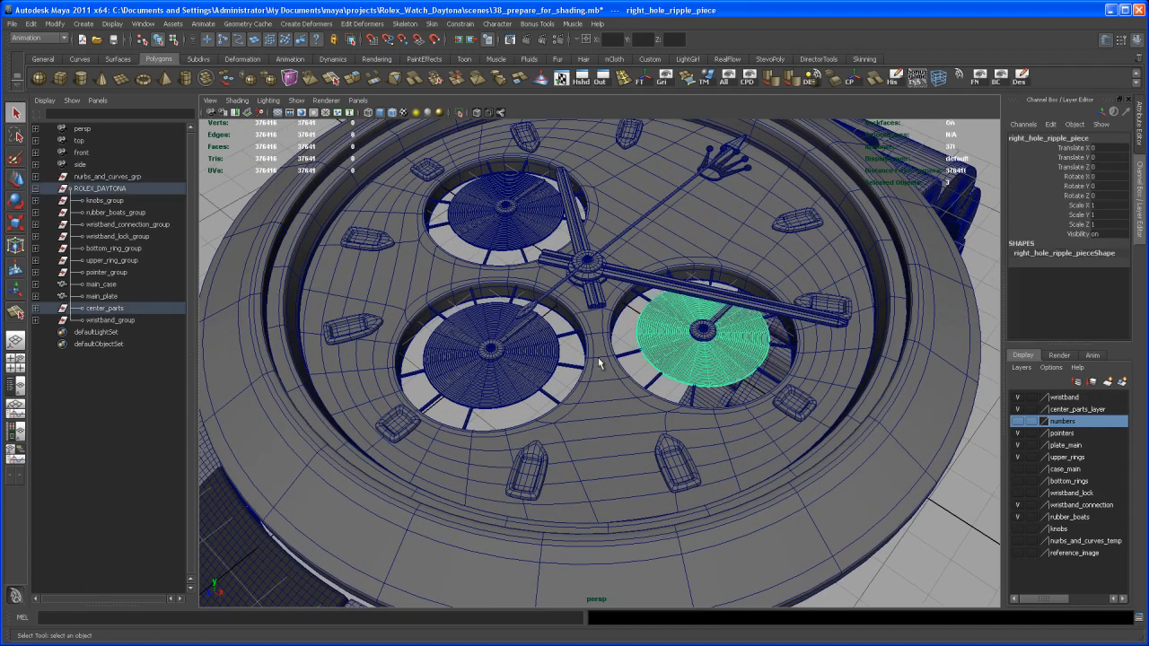
left_click(515, 371, "shift")
left_click(528, 239, "shift")
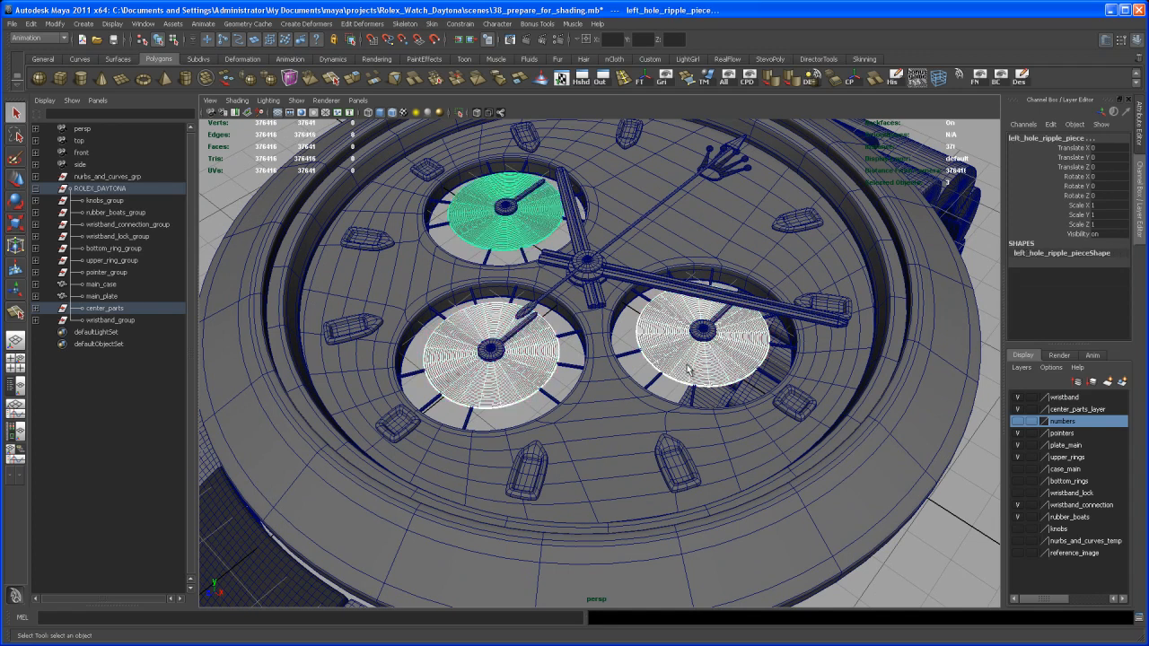
scroll(675, 363, "down", 2)
right_click_drag(675, 363, 763, 594)
left_click(905, 542)
scroll(836, 467, "down", 4)
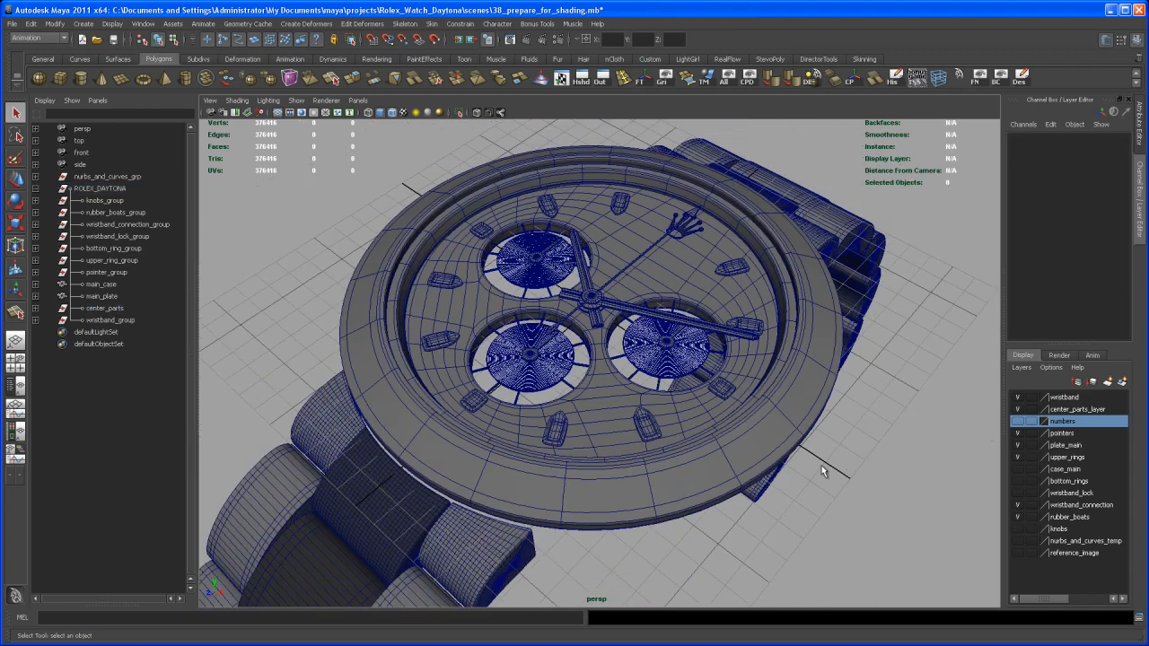
scroll(815, 494, "up", 5)
scroll(832, 505, "up", 2)
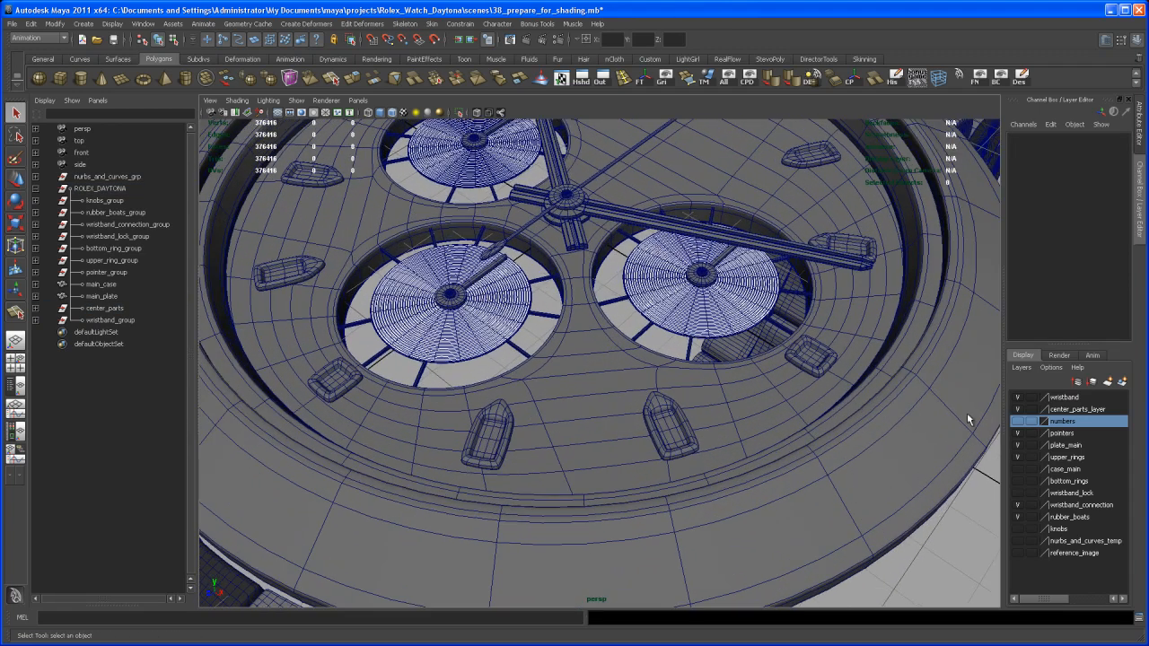
scroll(981, 439, "down", 4)
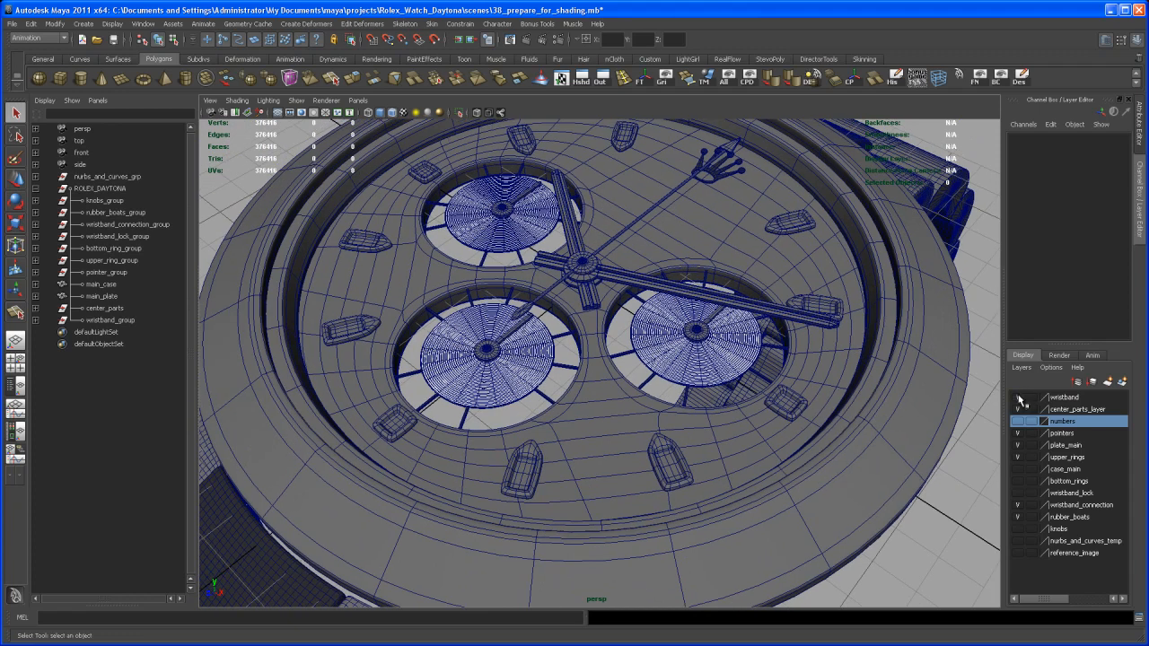
- Hide the wristband, center_parts, pointers, plate_main, upper_rings and wristband_connection layers
left_click(1018, 398)
left_click(1018, 409)
left_click(1018, 434)
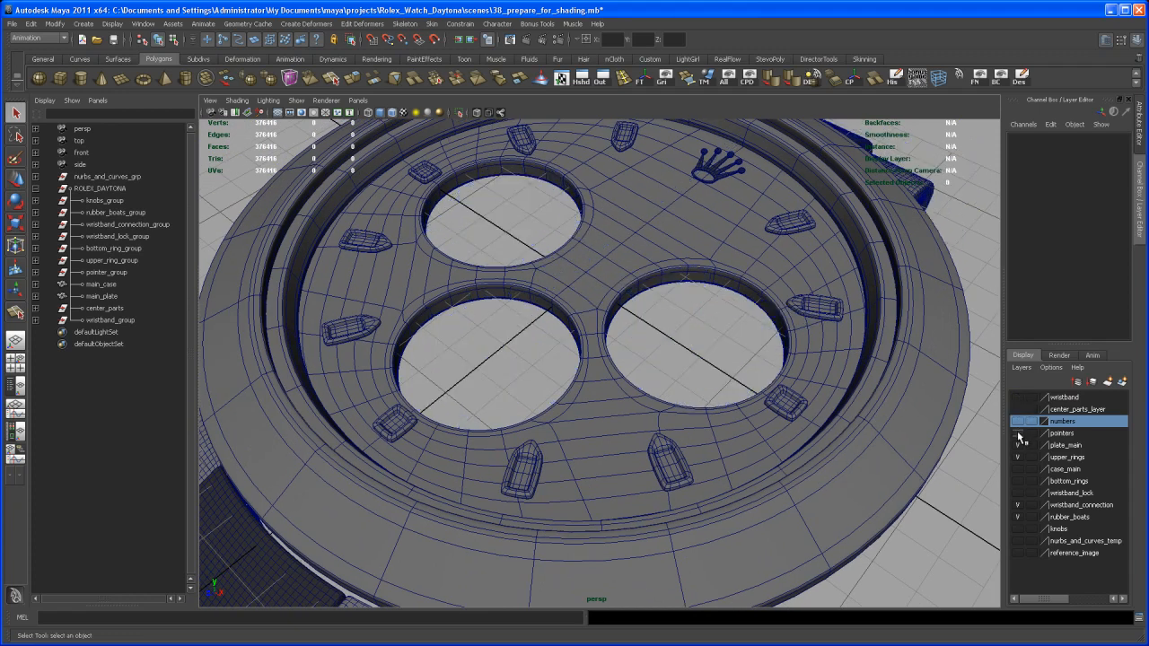
left_click(1018, 445)
left_click(1018, 457)
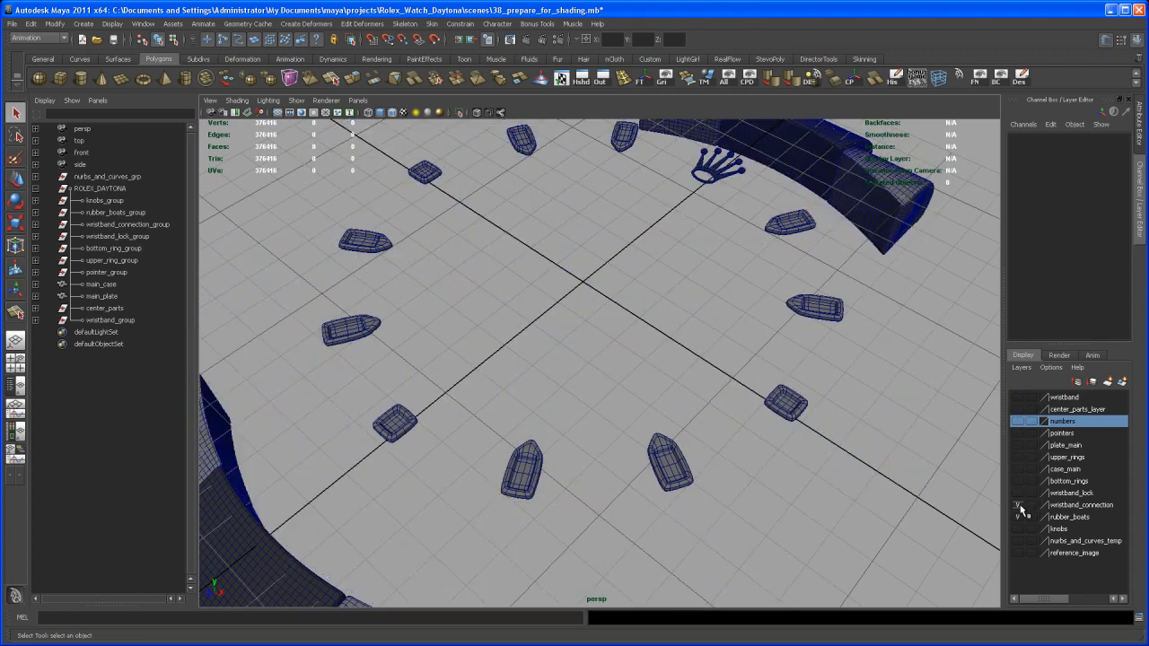
left_click(1018, 506)
- Frame the hour markers in shaded display and close in on hour_box_01
right_click_drag(922, 475, 787, 462, "alt")
left_click_drag(786, 461, 778, 489, "alt")
middle_click_drag(751, 471, 748, 433, "alt")
right_click_drag(748, 432, 712, 435, "alt")
middle_click_drag(713, 435, 695, 463, "alt")
right_click_drag(694, 462, 687, 462, "alt")
left_click_drag(686, 462, 498, 423, "alt")
key("F3")
left_click_drag(801, 500, 801, 501)
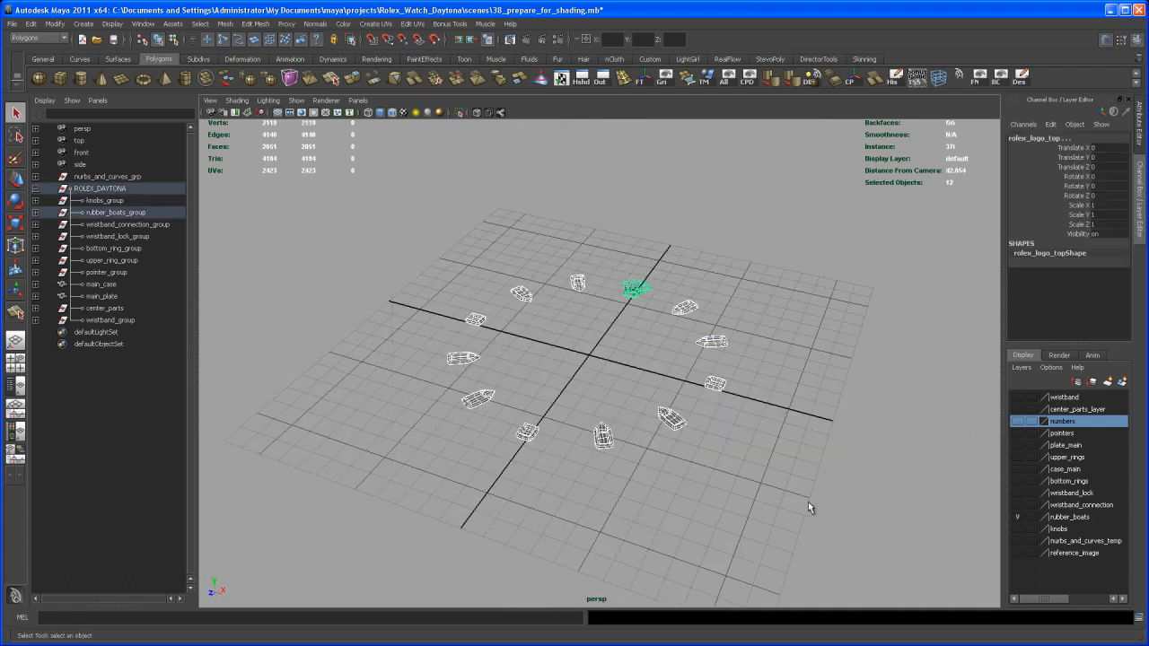
left_click(584, 402)
key("5")
mouse_move(584, 402)
right_mouse_down("alt")
mouse_move(676, 433)
mouse_move(663, 471)
mouse_move(655, 456)
mouse_move(677, 457)
mouse_move(656, 427)
mouse_move(623, 425)
mouse_move(621, 444)
right_mouse_up("alt")
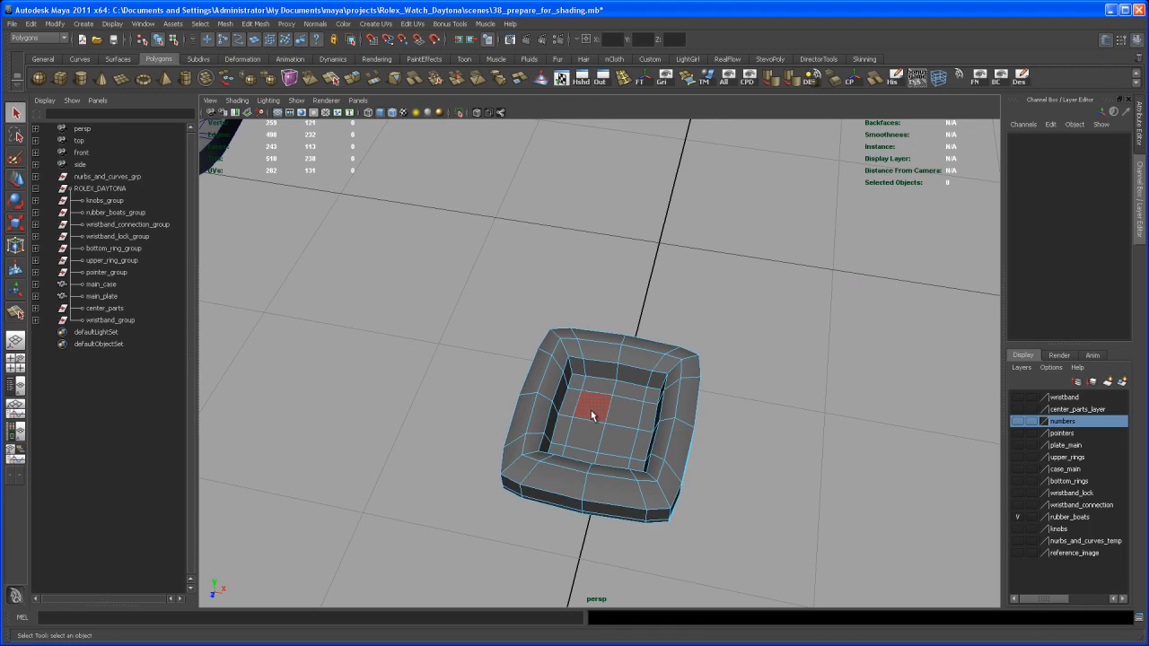
- Assign white_glossy_shader to hour_box_01's inner floor faces
left_click(590, 410)
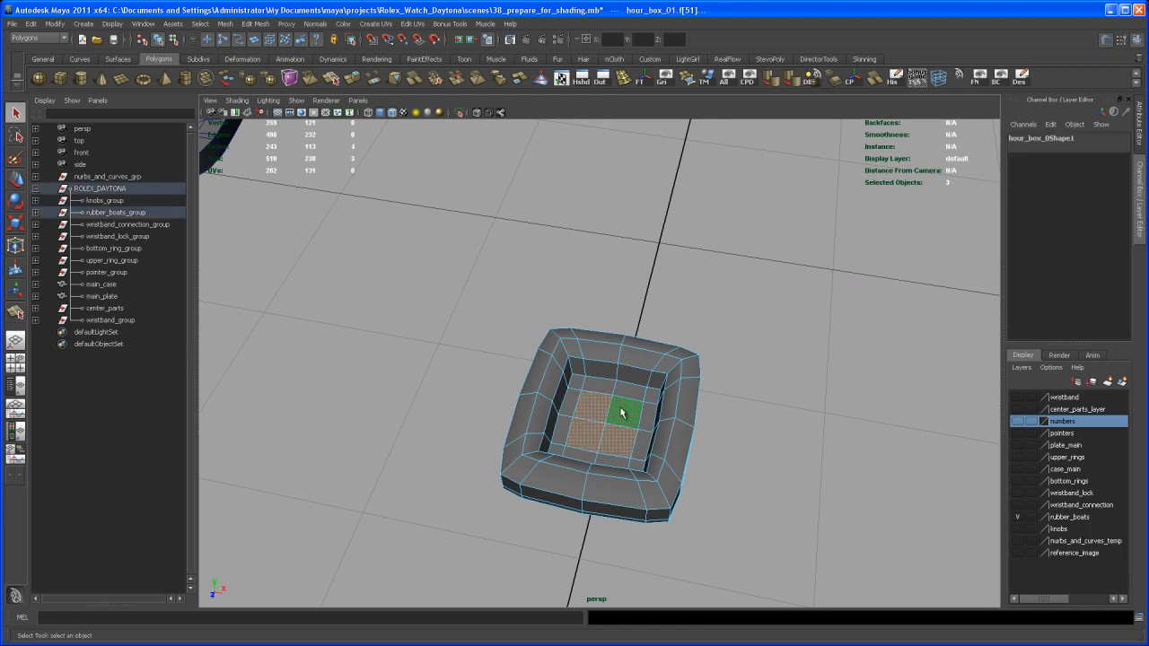
right_click_drag(626, 412, 677, 401, "shift")
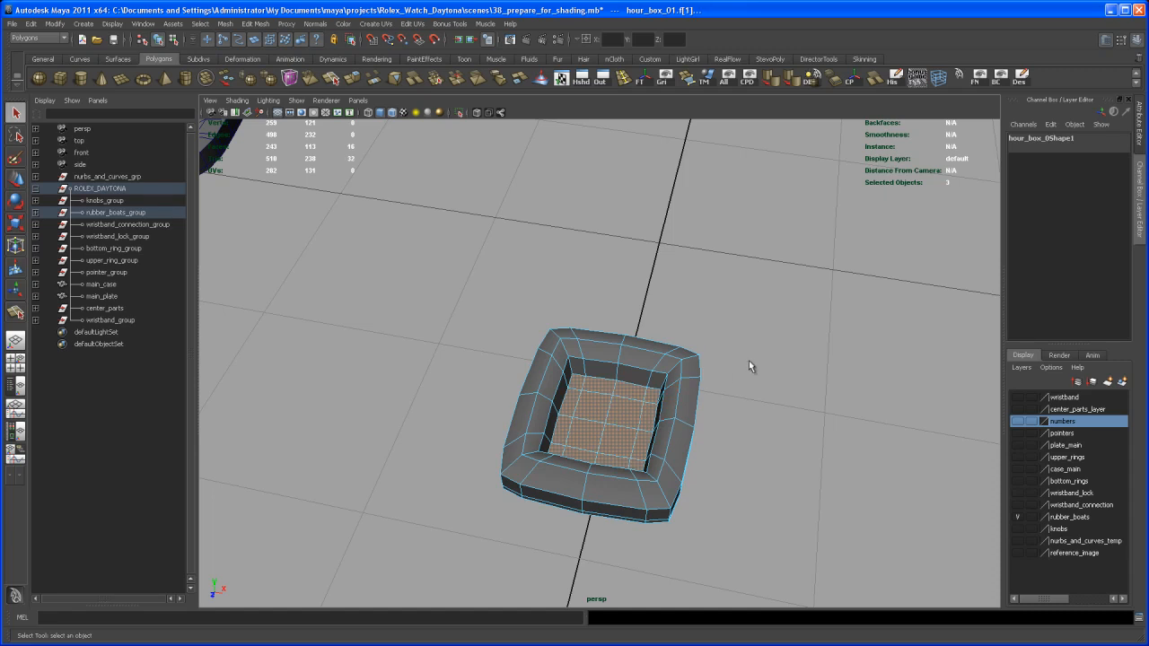
right_click(615, 406)
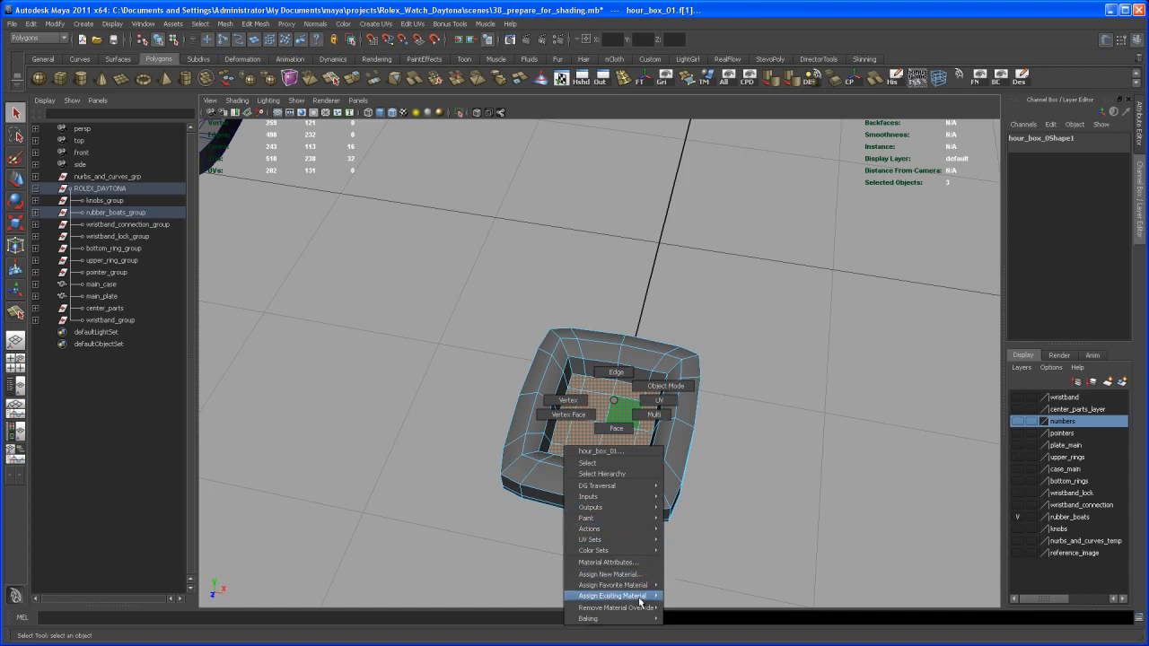
mouse_move(642, 599)
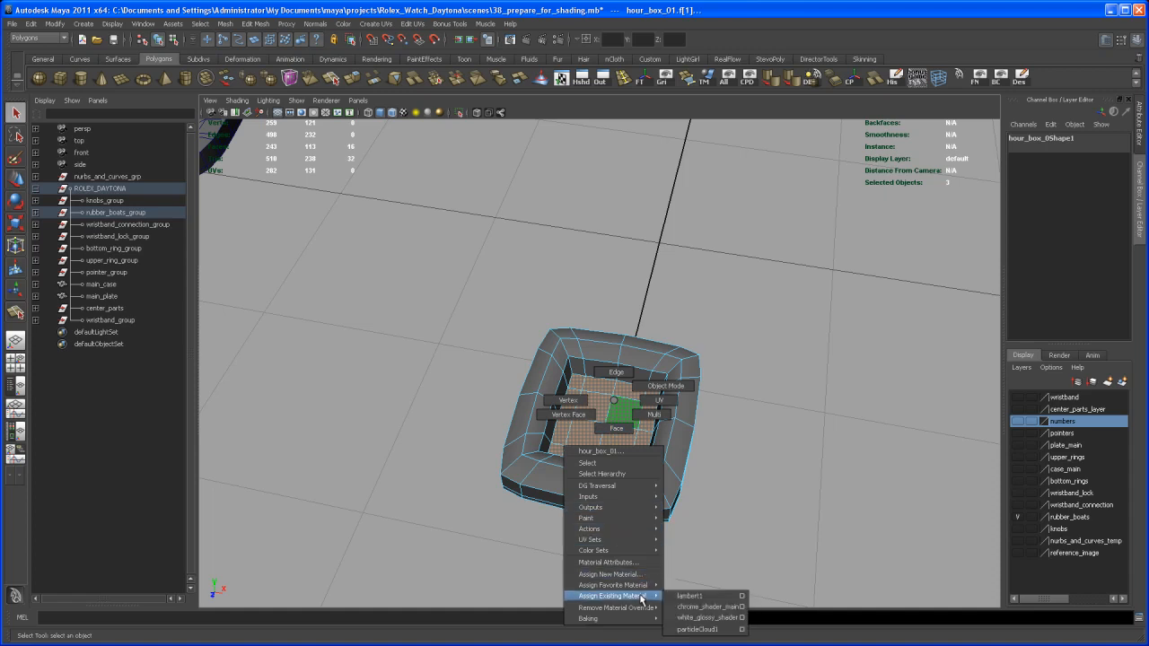
left_click(695, 618)
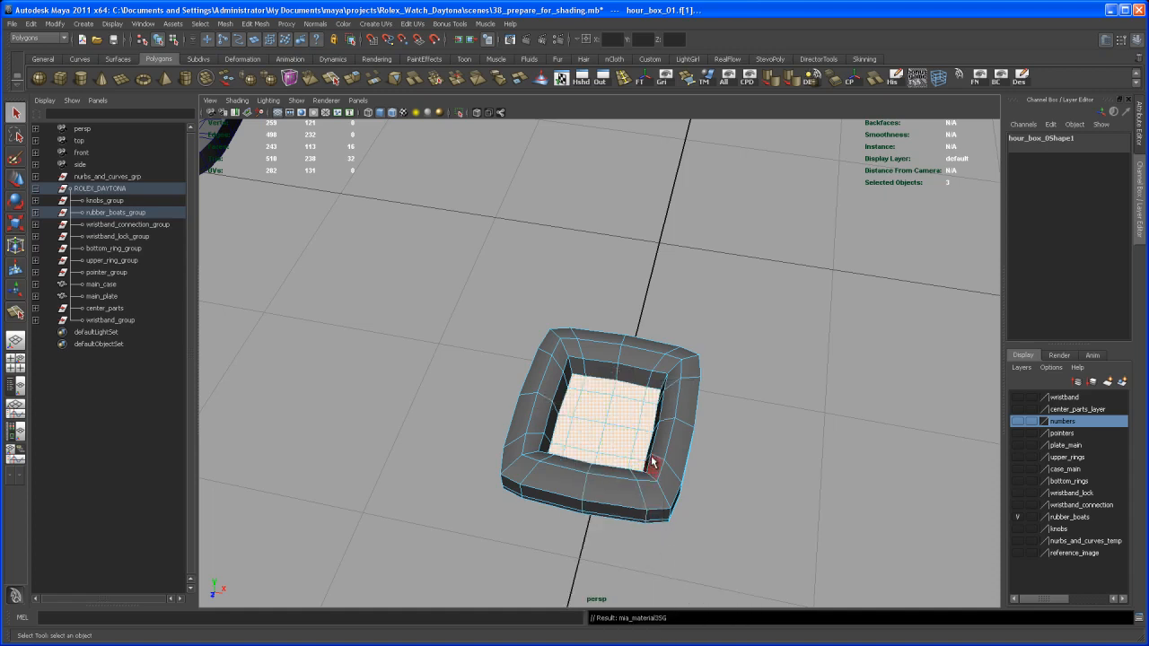
right_click_drag(652, 464, 619, 477, "alt")
middle_click_drag(634, 535, 628, 488, "alt")
left_click_drag(628, 487, 691, 466, "alt")
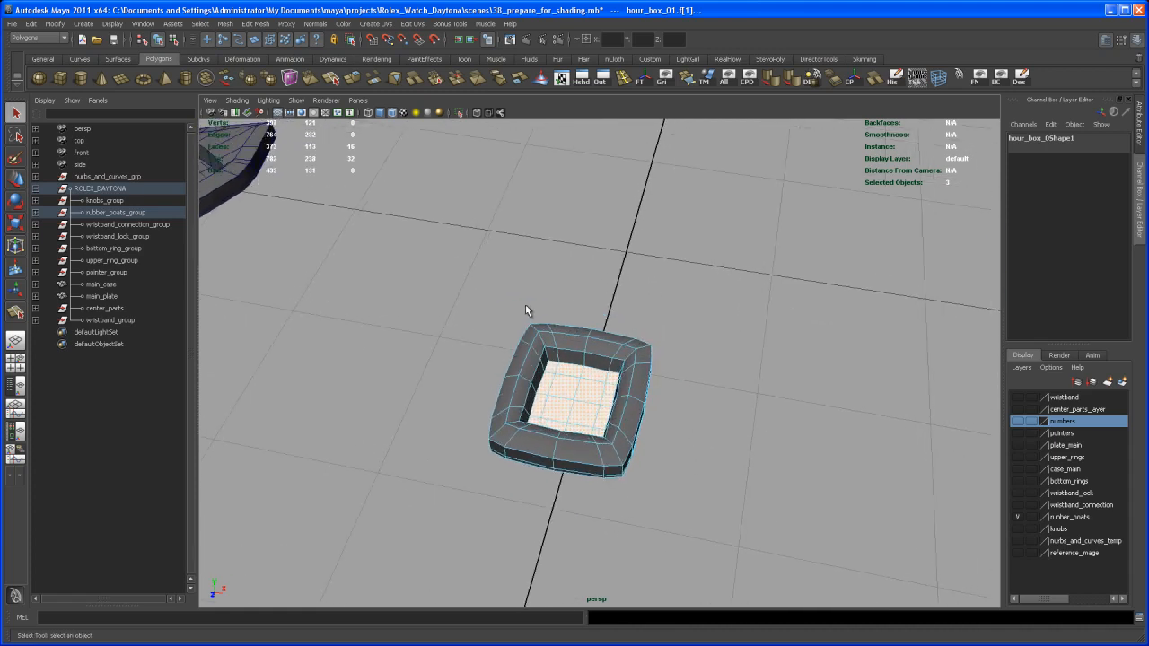
- Invert the face selection and assign a different existing material to the outer faces
left_click(29, 24)
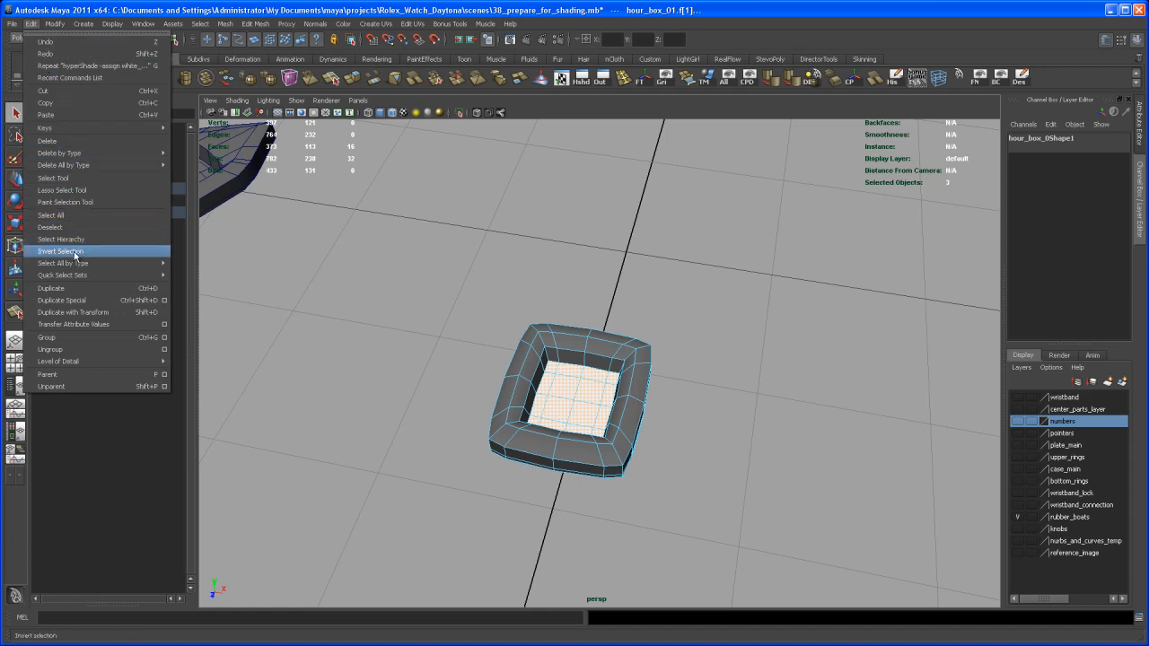
left_click(76, 252)
middle_click_drag(607, 359, 623, 257, "alt")
right_click(635, 262)
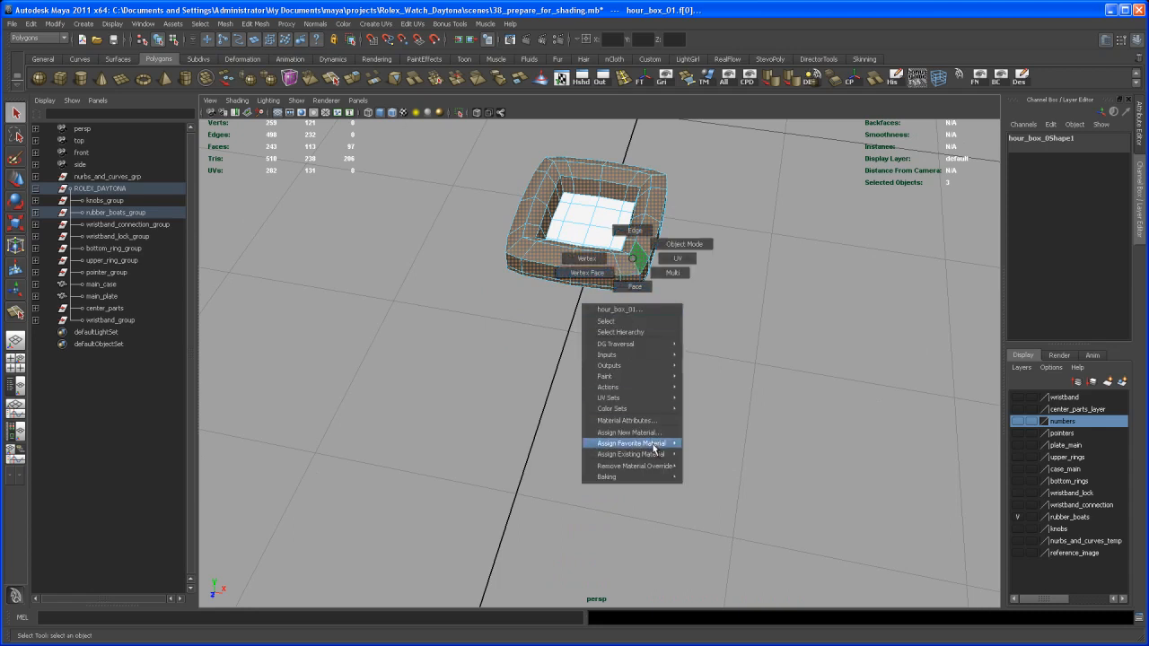
mouse_move(655, 458)
left_click(715, 468)
- Return to whole-object selection and deselect the hour box
middle_click_drag(713, 429, 692, 448, "alt")
left_click(687, 456)
left_click(659, 411)
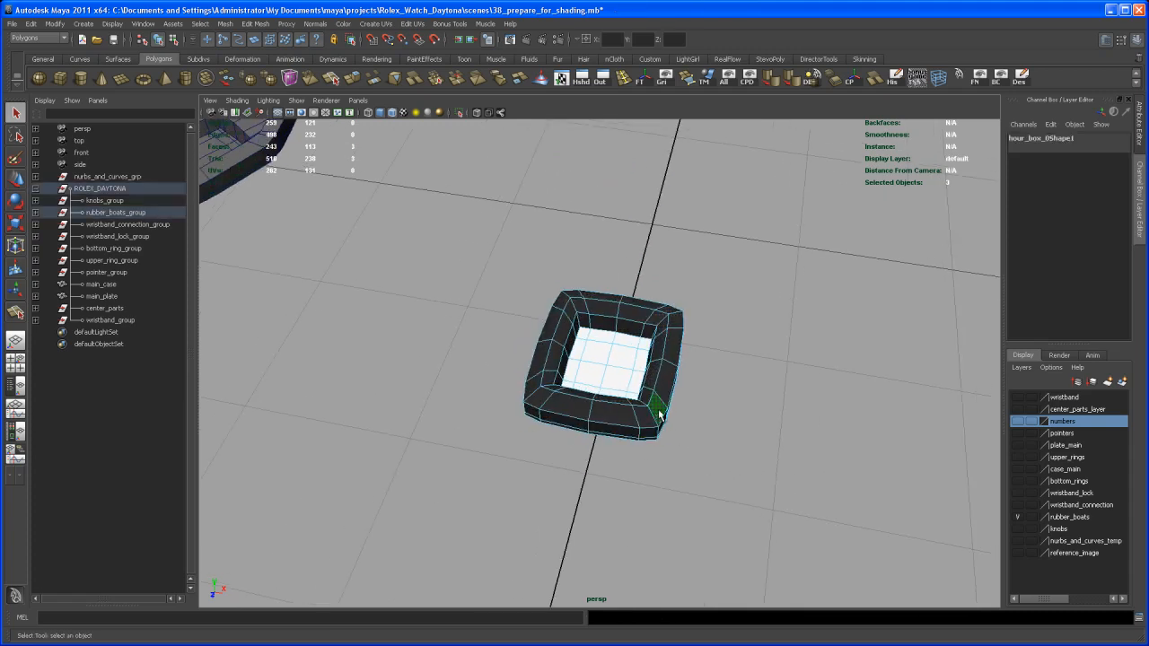
right_click_drag(655, 416, 673, 405)
left_click(643, 418)
middle_click_drag(669, 430, 663, 449, "alt")
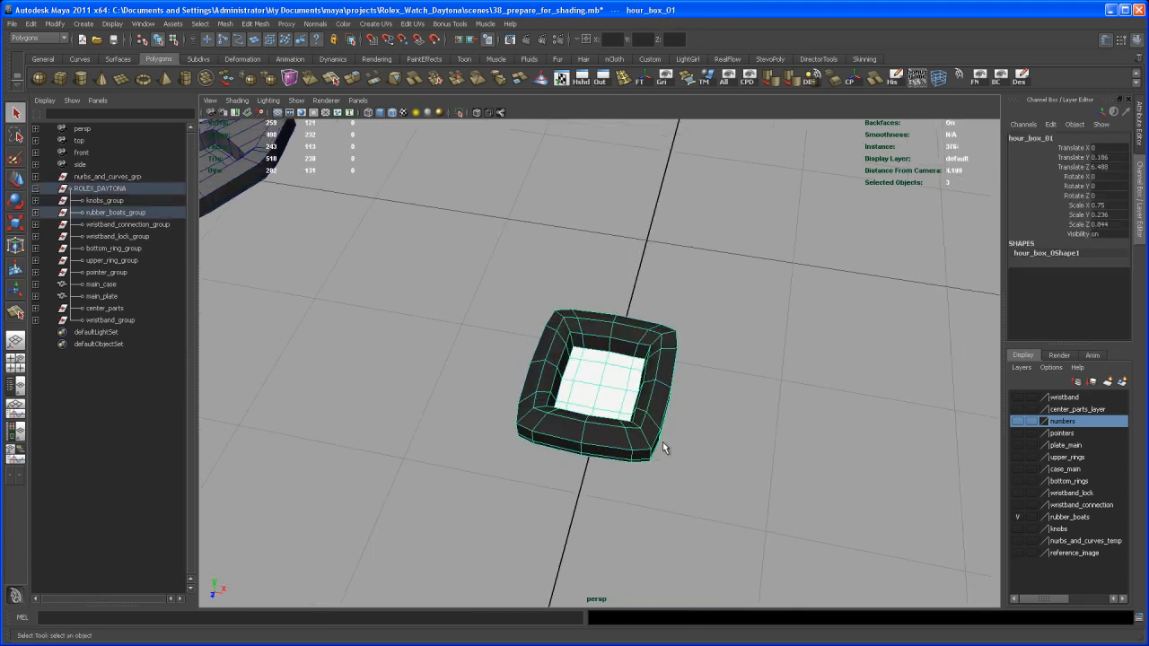
left_click(665, 450)
scroll(718, 434, "down", 4)
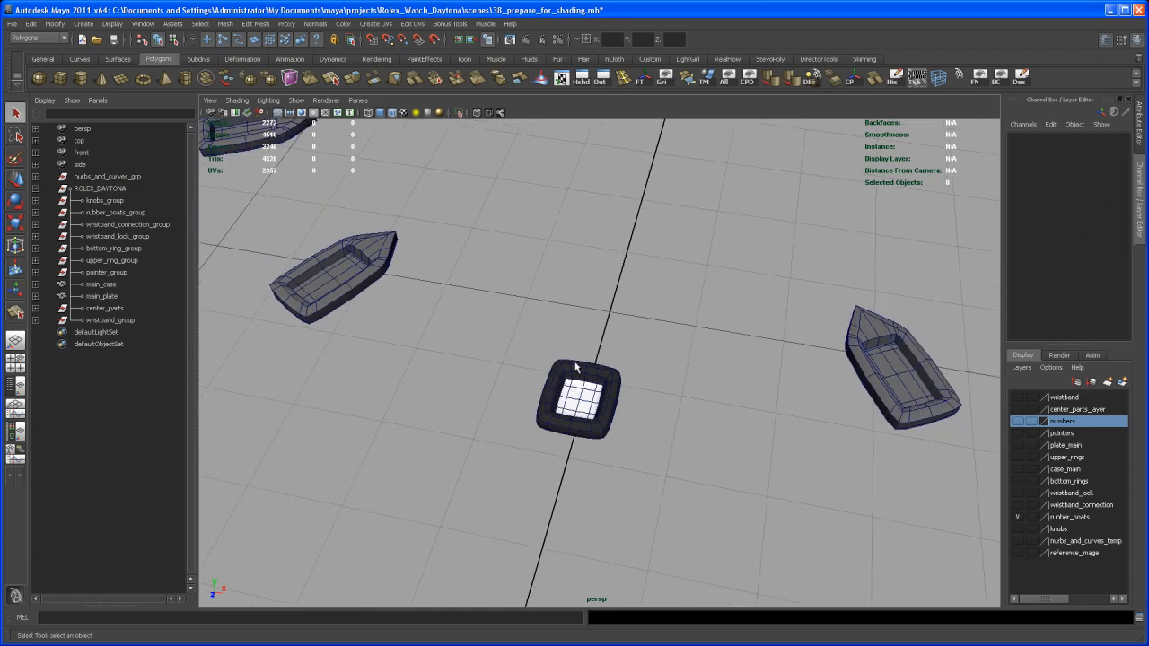
- Select hour_box_01 and close in on the middle boat marker
scroll(623, 424, "down", 2)
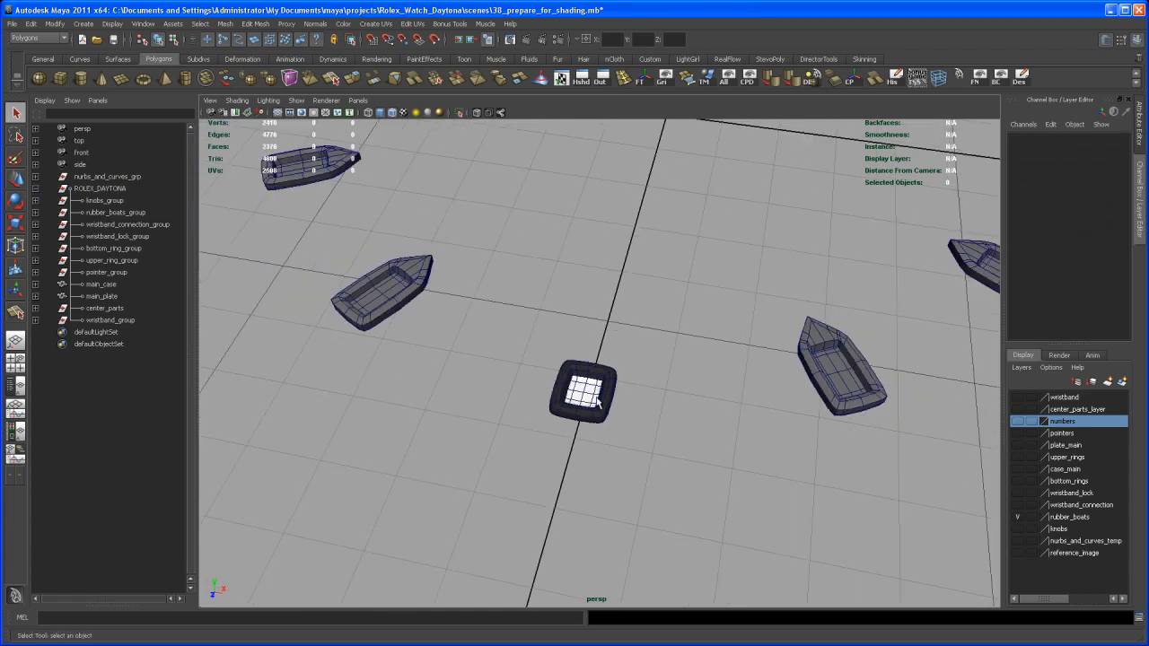
left_click(608, 411)
middle_click_drag(666, 434, 523, 513, "alt")
scroll(680, 455, "up", 1)
left_click_drag(679, 459, 656, 456, "alt")
middle_click_drag(656, 457, 672, 439, "alt")
scroll(666, 447, "up", 1)
left_click_drag(655, 458, 687, 459, "alt")
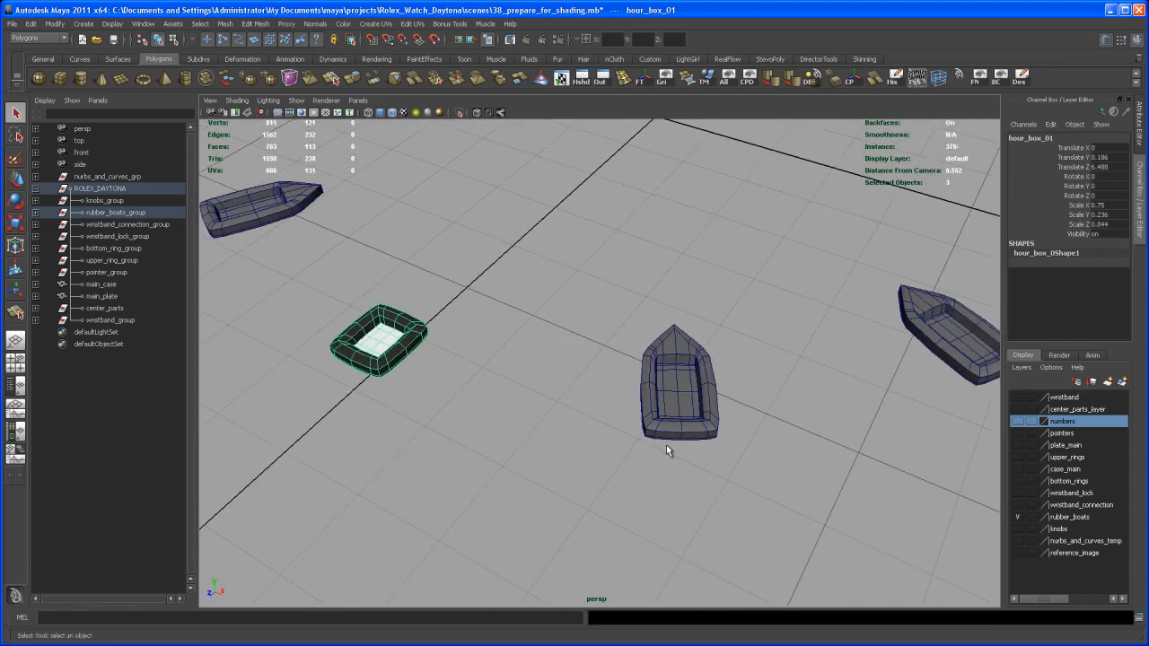
scroll(688, 458, "up", 3)
middle_click_drag(692, 463, 659, 482, "alt")
scroll(659, 482, "up", 3)
mouse_move(652, 417)
middle_mouse_down("alt")
mouse_move(649, 462)
mouse_move(647, 420)
middle_mouse_up("alt")
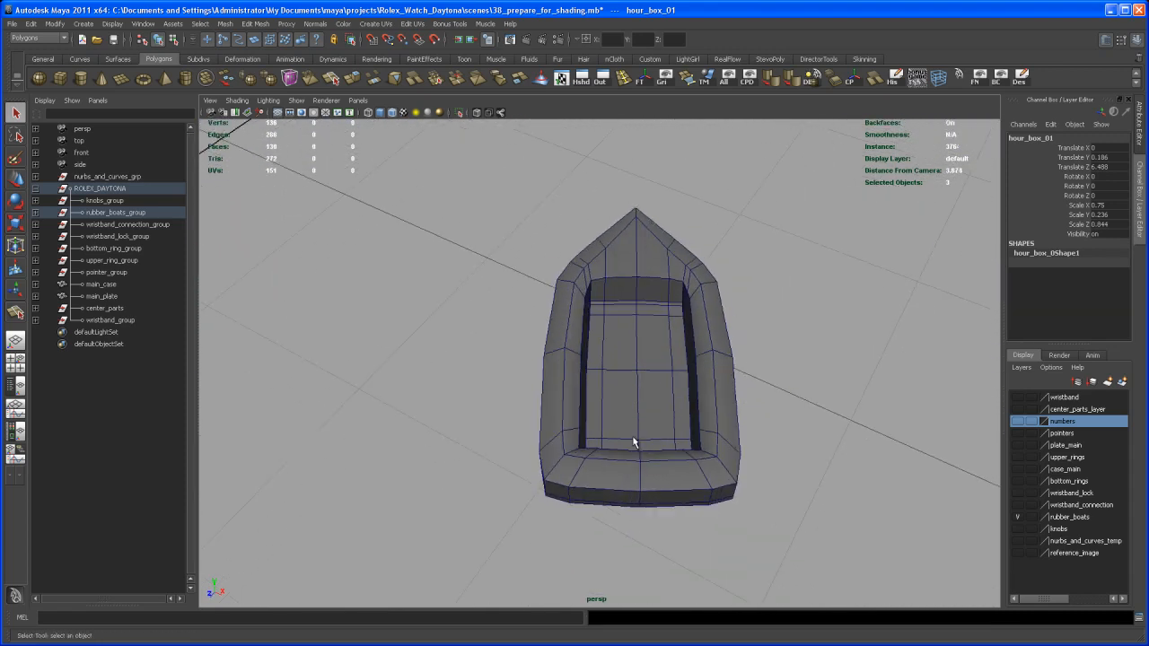
- Select the middle boat's four floor faces and grow them to sixteen
right_click_drag(646, 419, 622, 407)
left_click(622, 408)
left_click(622, 407)
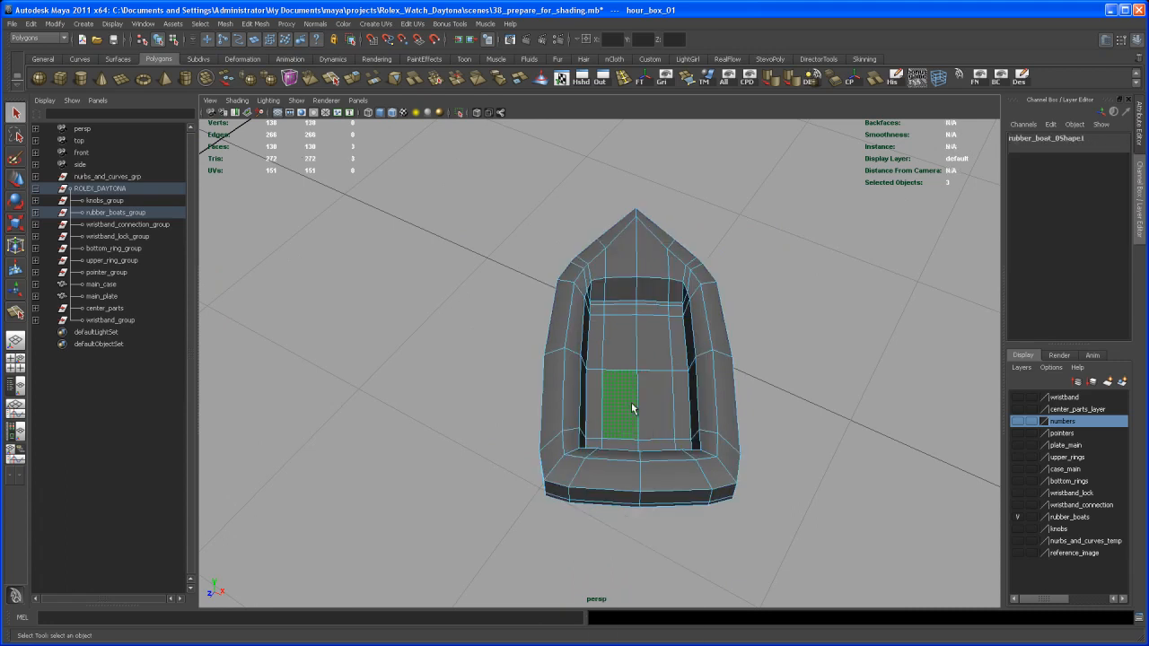
left_click(663, 402, "shift")
left_click(646, 362, "shift")
left_click(621, 350, "shift")
right_click_drag(628, 354, 665, 341, "shift")
right_click_drag(642, 342, 729, 558)
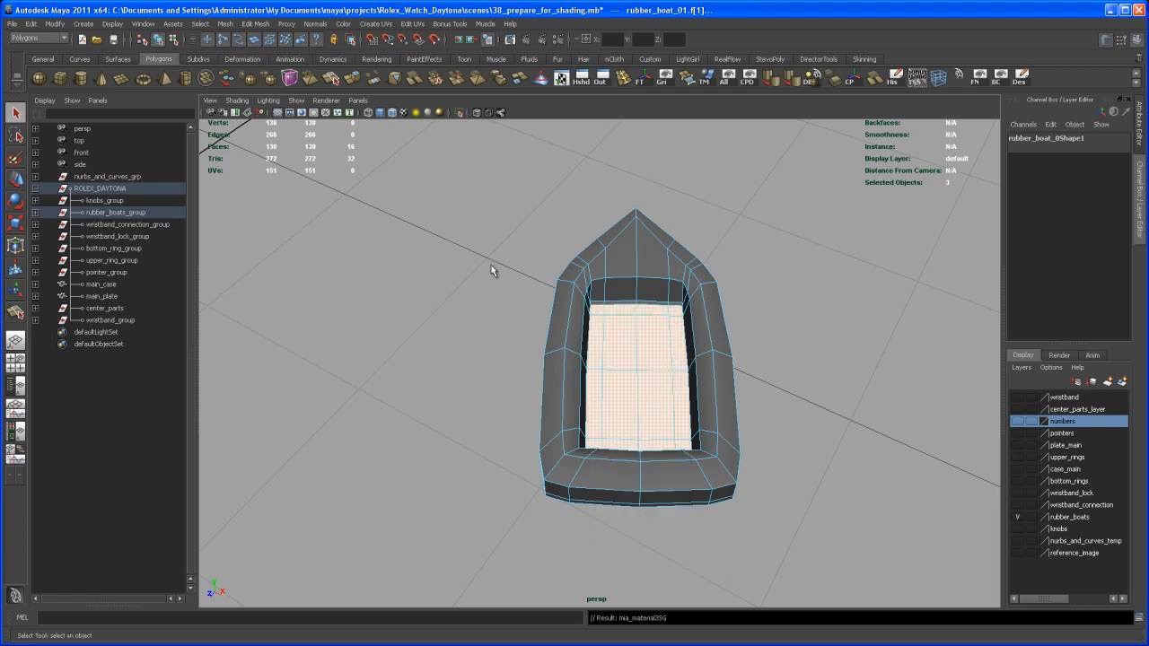
- Tear off the Edit menu, invert the boat's face selection and assign chrome to it
left_click(32, 25)
left_click(46, 33)
left_click_drag(45, 27, 357, 161)
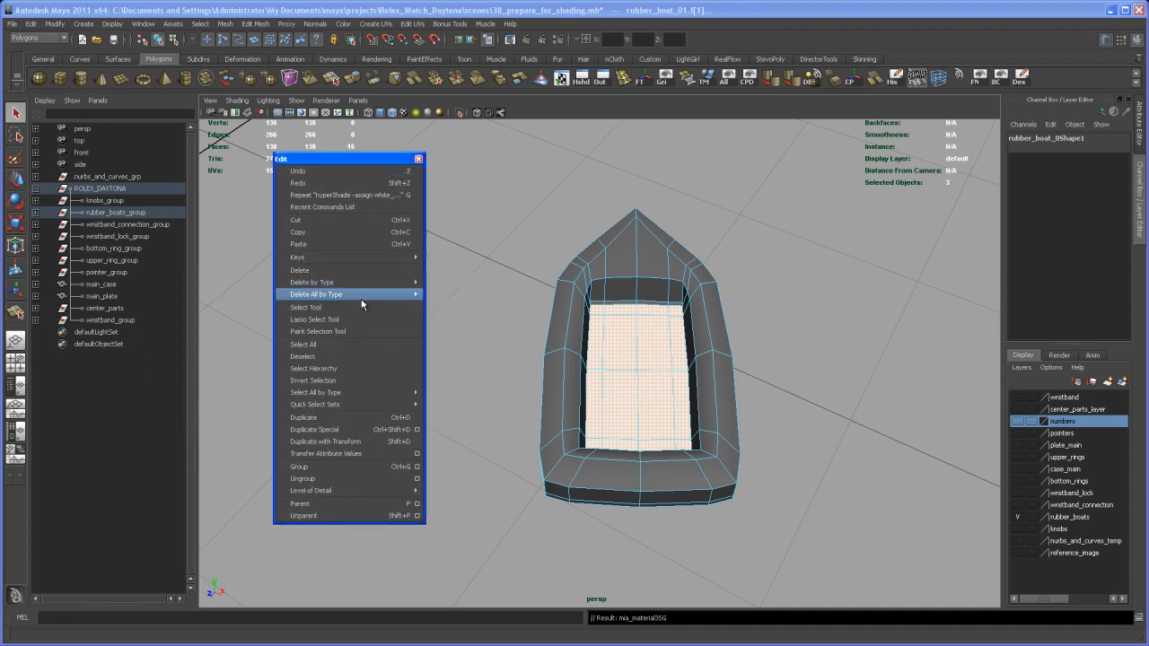
left_click(354, 381)
right_click_drag(563, 369, 651, 576)
- Grow the second boat's floor faces for white_glossy_shader, then invert and assign the outer faces a material
middle_click_drag(805, 457, 703, 487, "alt")
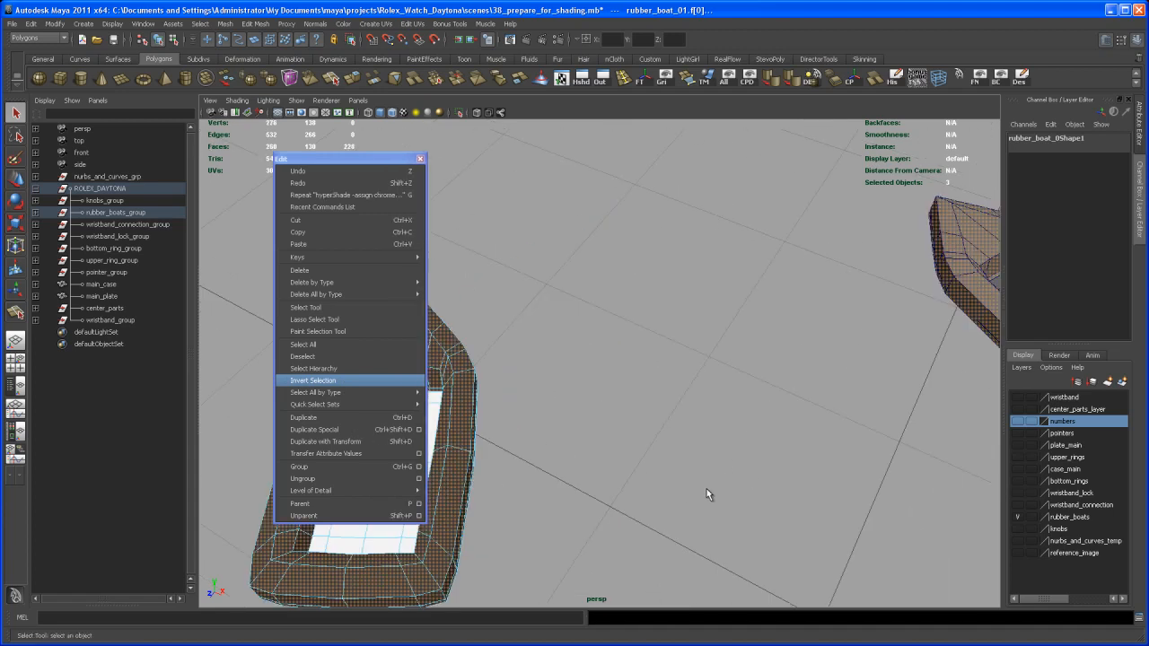
left_click(704, 485)
left_click_drag(789, 454, 570, 448, "alt")
middle_click_drag(570, 447, 674, 415, "alt")
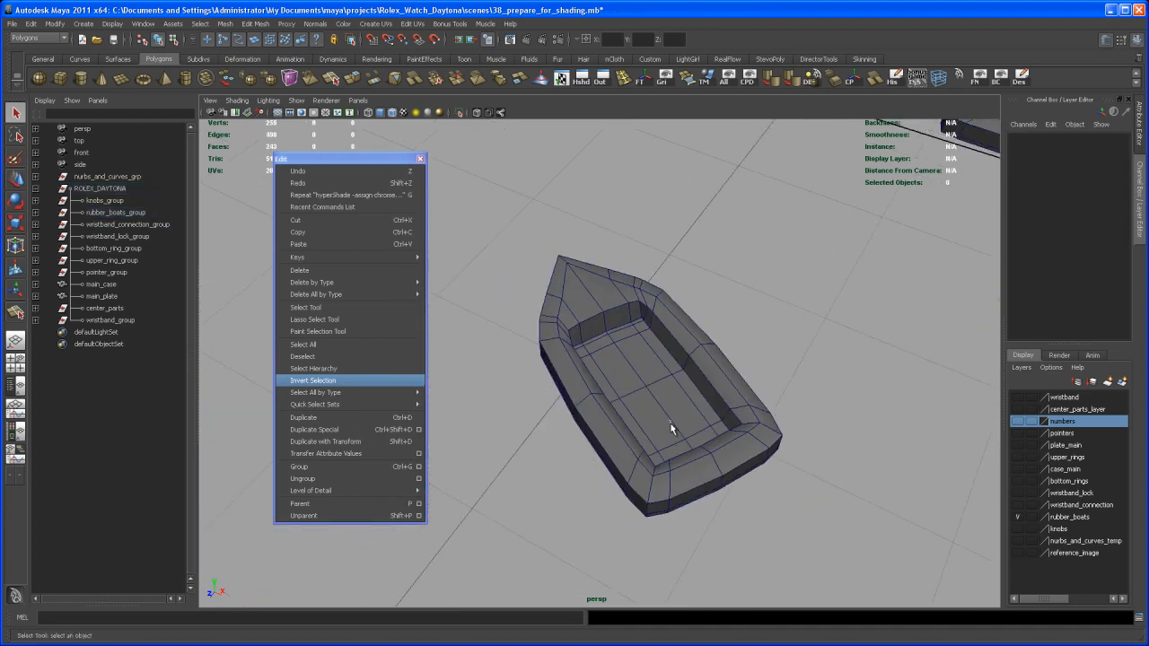
right_click_drag(672, 438, 674, 449)
left_click(653, 415)
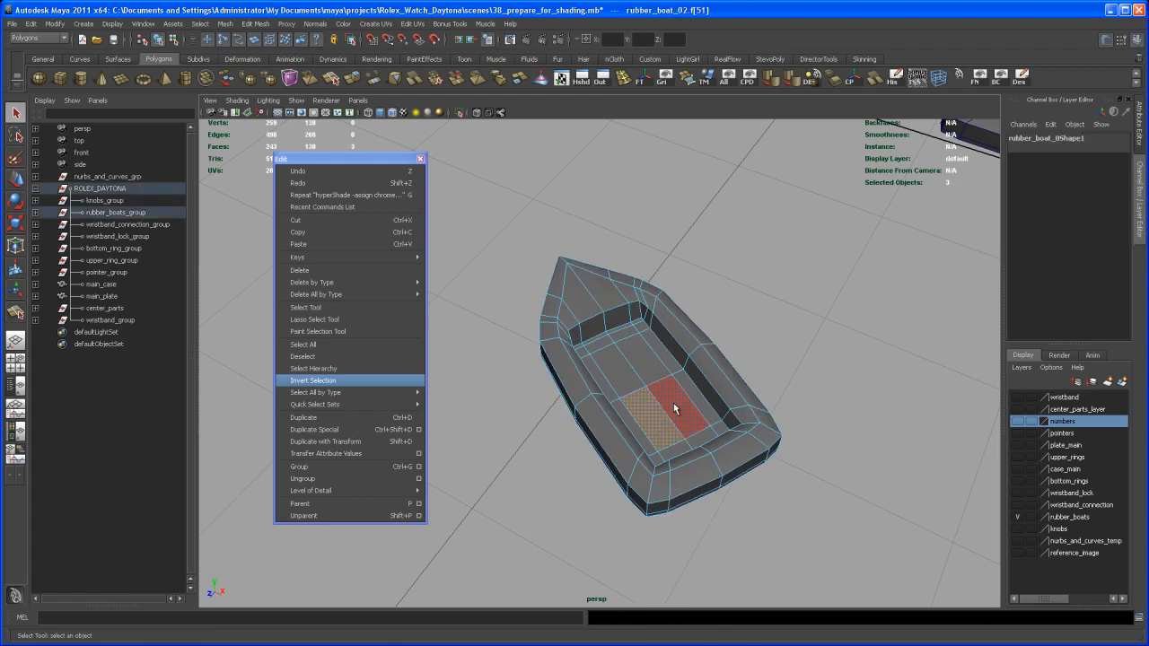
left_click(673, 404, "shift")
left_click(652, 369, "shift")
left_click(634, 383, "shift")
right_click_drag(633, 388, 732, 591, "shift")
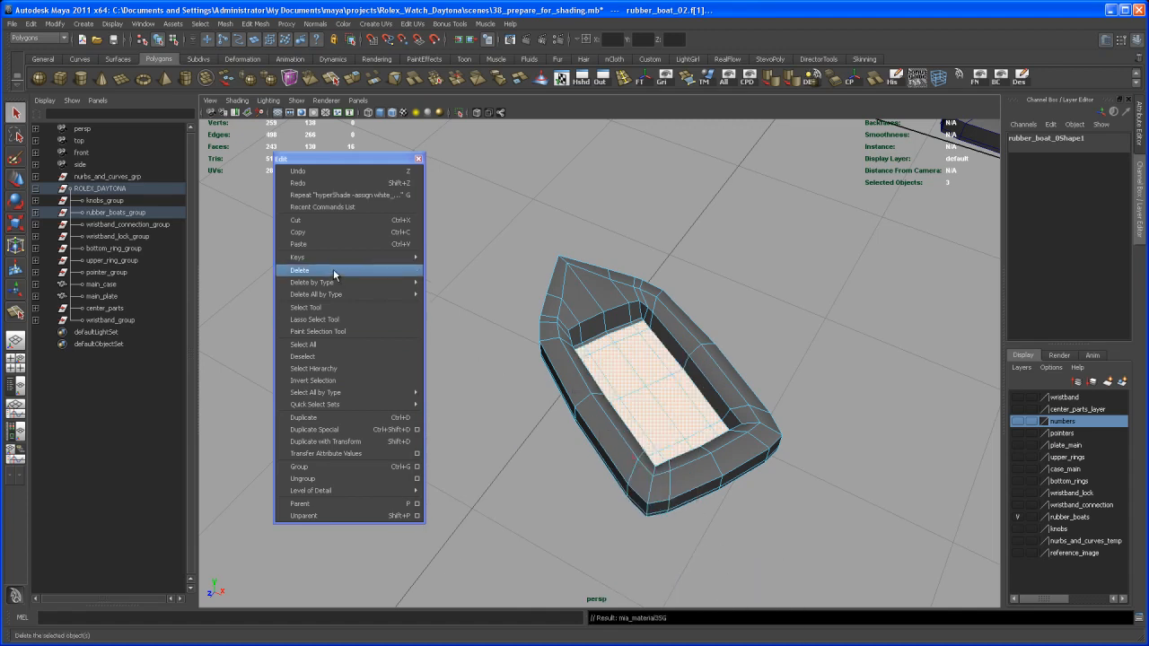
left_click(323, 382)
right_click_drag(601, 305, 690, 500)
- Assign chrome_shader_main to the second boat's outer side faces
middle_click_drag(819, 374, 646, 460, "alt")
left_click(656, 460)
right_click_drag(656, 460, 687, 500, "alt")
middle_click_drag(688, 499, 628, 480, "alt")
- Select and grow the floor faces of hour_box_02 and assign white_glossy_shader to them
right_click_drag(615, 405, 618, 423)
left_click(603, 394)
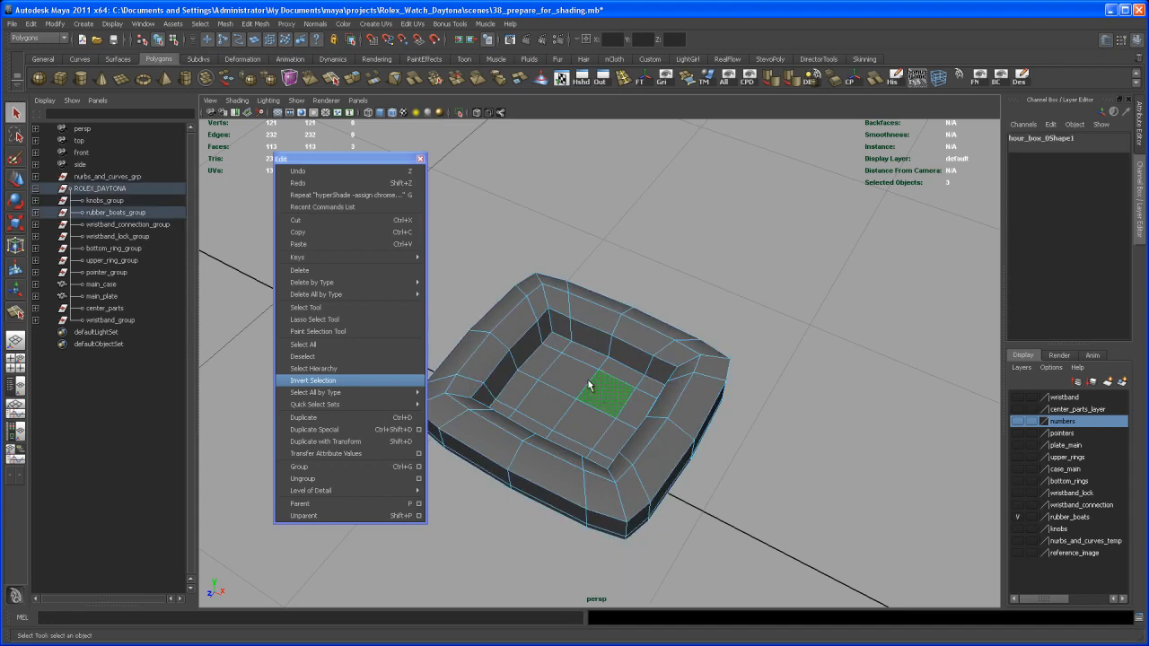
left_click(572, 375, "shift")
left_click(550, 399, "shift")
left_click(583, 421, "shift")
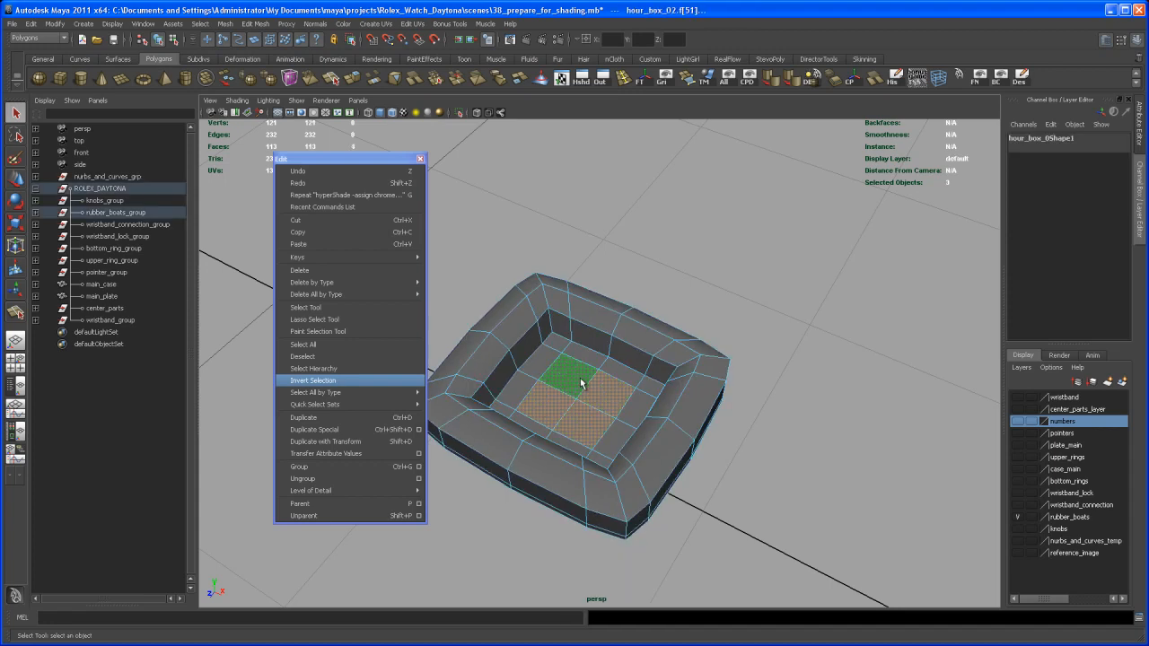
key("shift+period")
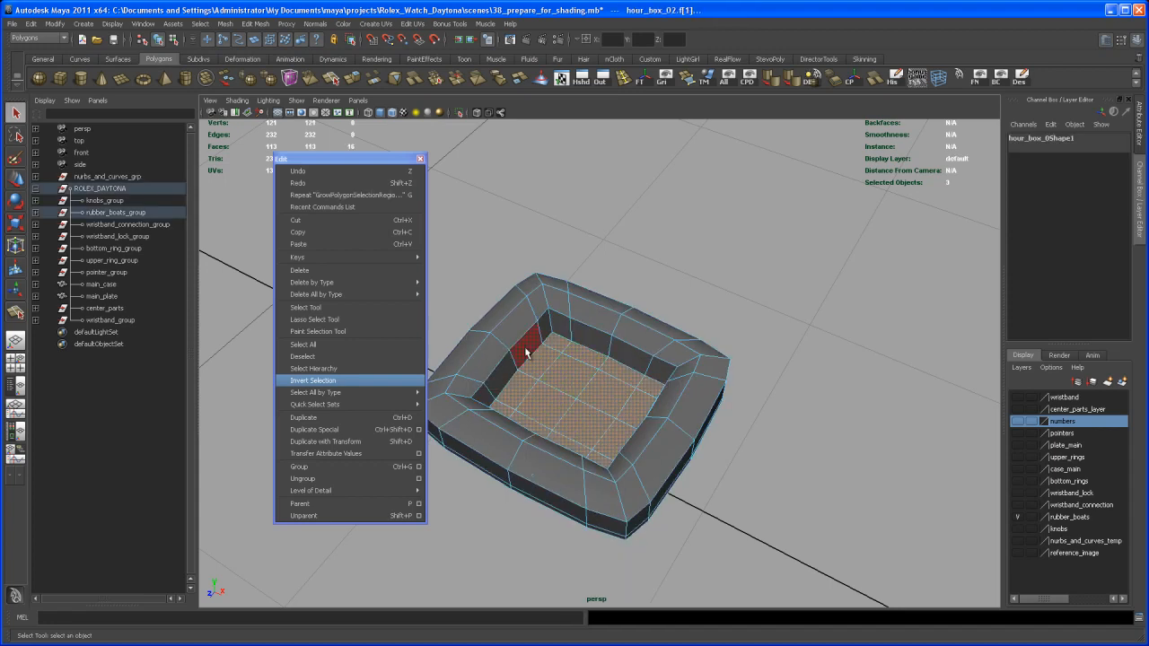
right_click_drag(567, 375, 640, 590)
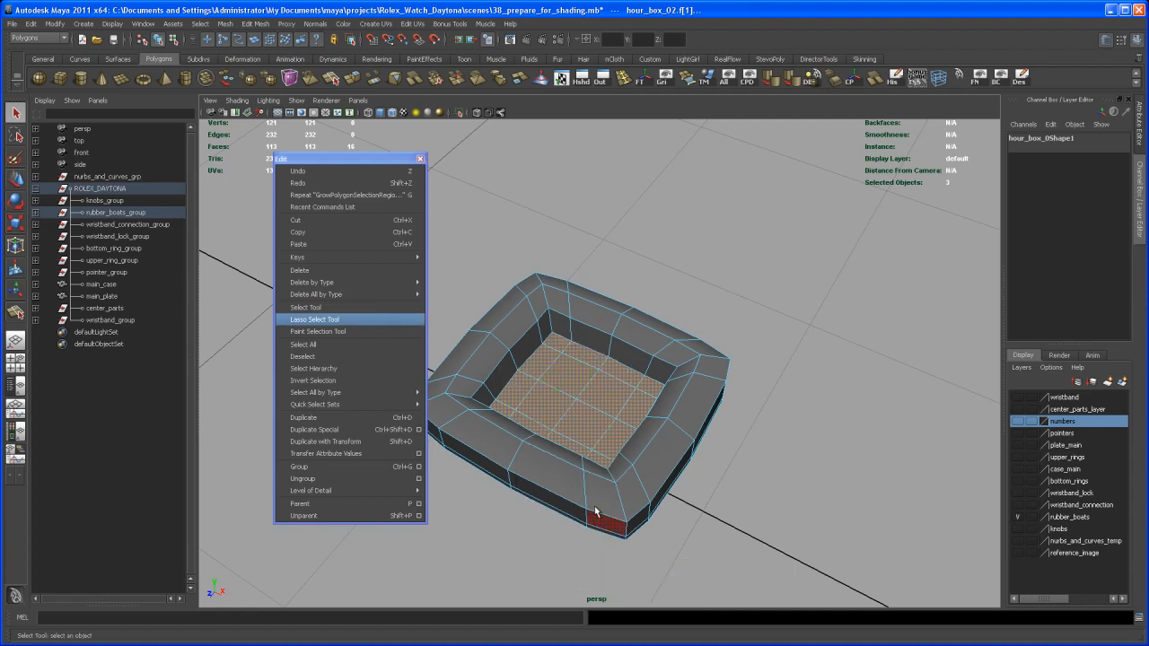
right_click_drag(575, 405, 656, 625)
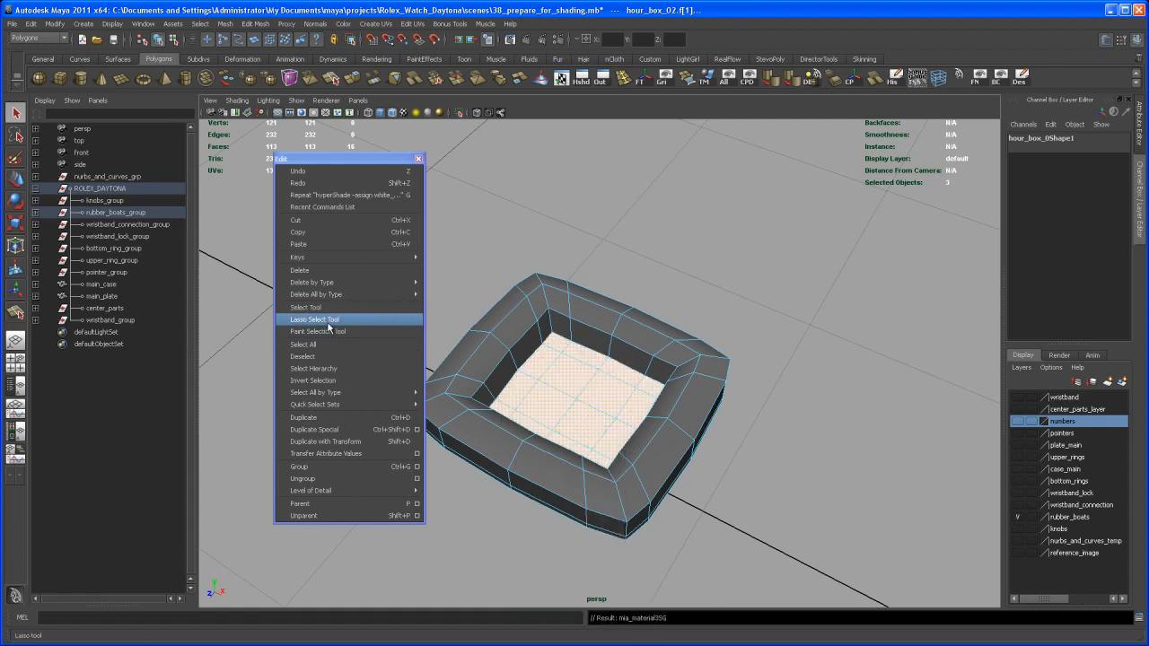
- Invert the selection to hour_box_02's frame and assign chrome_shader_main to it
left_click(328, 380)
right_click_drag(549, 292, 626, 495)
middle_click_drag(621, 455, 690, 465, "alt")
left_click(799, 314)
right_click_drag(799, 314, 619, 261, "alt")
middle_click_drag(619, 260, 749, 283, "alt")
right_click_drag(749, 282, 664, 371, "alt")
middle_click_drag(664, 371, 621, 416, "alt")
right_click_drag(621, 416, 625, 401, "alt")
middle_click_drag(626, 400, 608, 412, "alt")
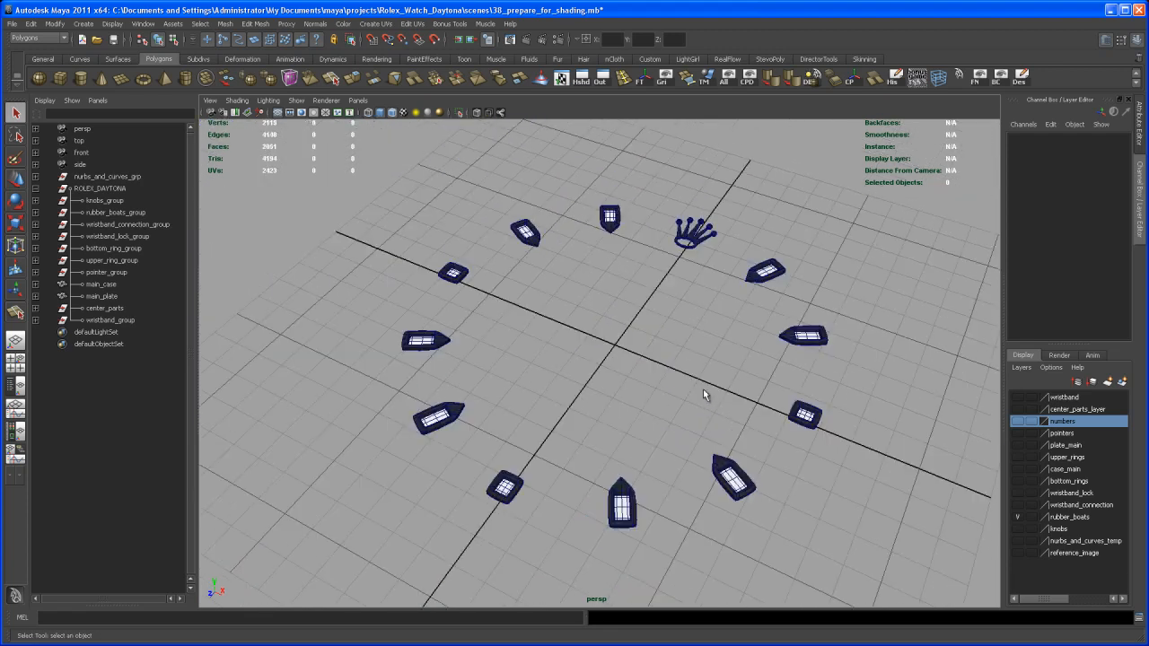
middle_click_drag(703, 388, 656, 375, "alt")
left_click_drag(657, 376, 681, 418, "alt")
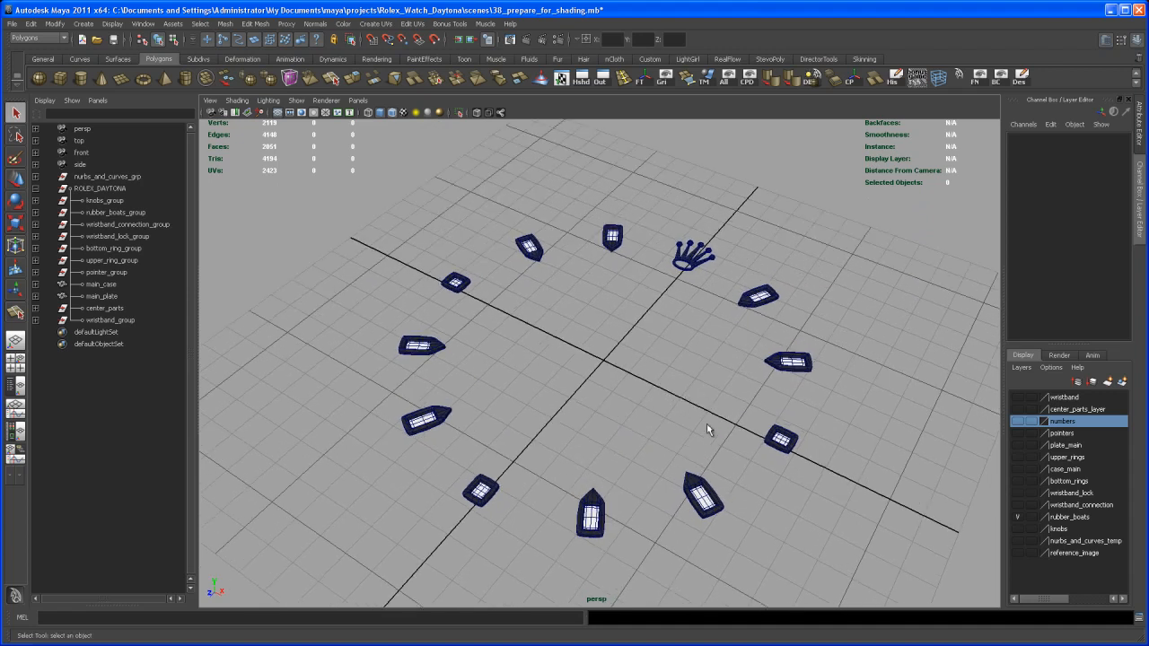
- Turn on visibility for the pointers layer so the watch hands show
left_click(1019, 434)
right_click_drag(687, 413, 707, 454, "alt")
middle_click_drag(708, 455, 692, 497, "alt")
right_click_drag(692, 498, 724, 503, "alt")
mouse_move(724, 503)
left_mouse_down("alt")
mouse_move(733, 494)
mouse_move(734, 520)
left_mouse_up("alt")
right_click_drag(733, 521, 739, 532, "alt")
middle_click_drag(739, 532, 751, 500, "alt")
right_click_drag(710, 462, 689, 413, "alt")
left_click_drag(693, 458, 707, 461, "alt")
middle_click_drag(707, 461, 717, 427, "alt")
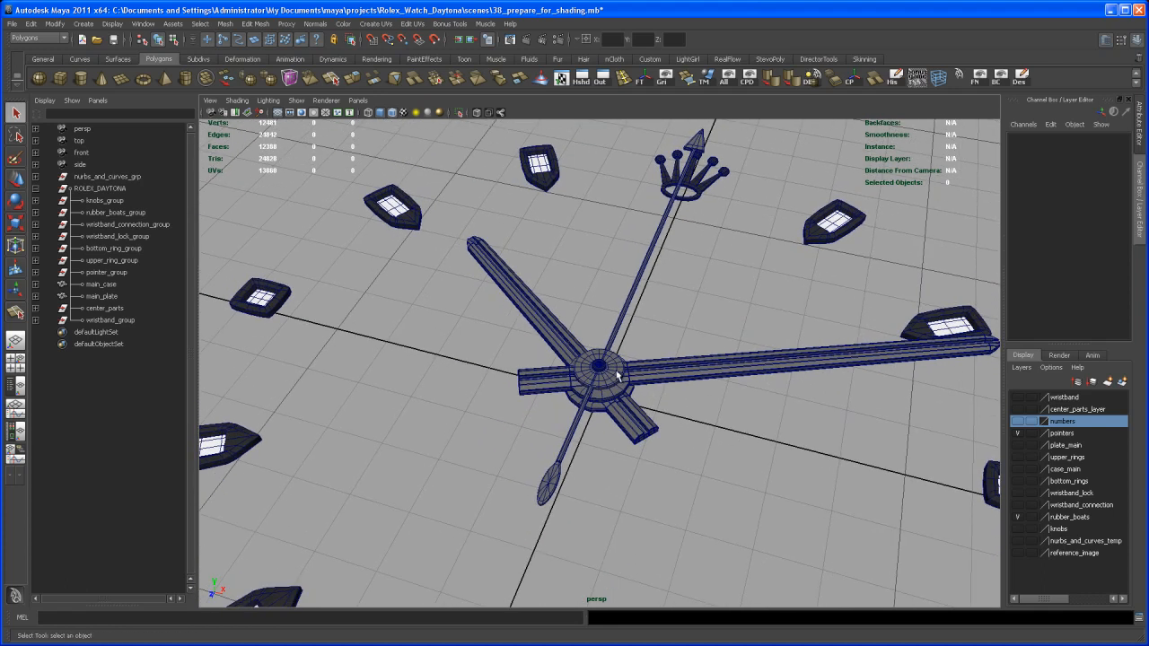
- Select the minute and hour hands and preview them smoothed with key 3
left_click(618, 376)
right_click_drag(596, 412, 626, 443, "alt")
middle_click_drag(626, 443, 626, 436, "alt")
right_click_drag(625, 435, 618, 420, "alt")
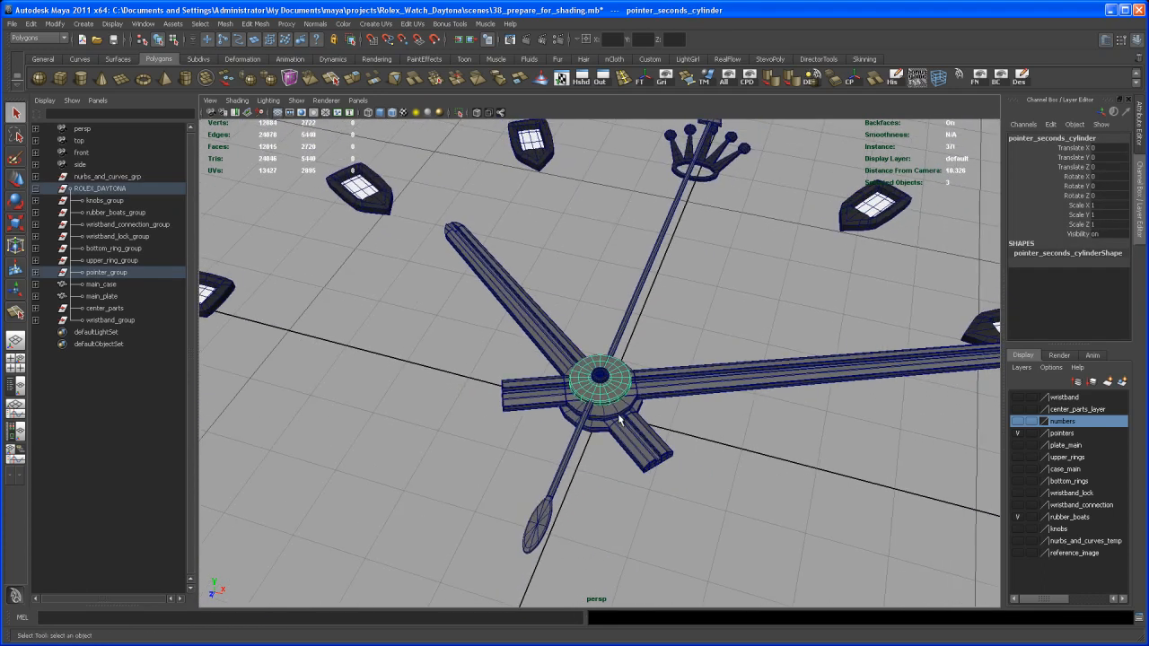
left_click(667, 387)
left_click(646, 449)
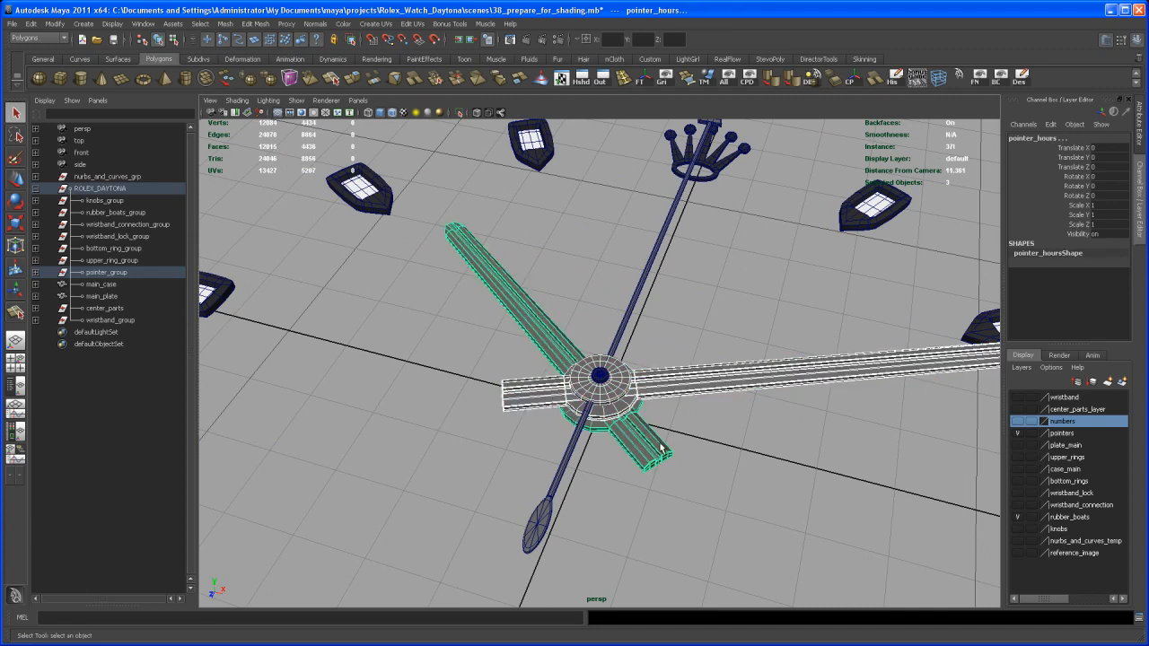
right_click_drag(660, 451, 668, 451, "alt")
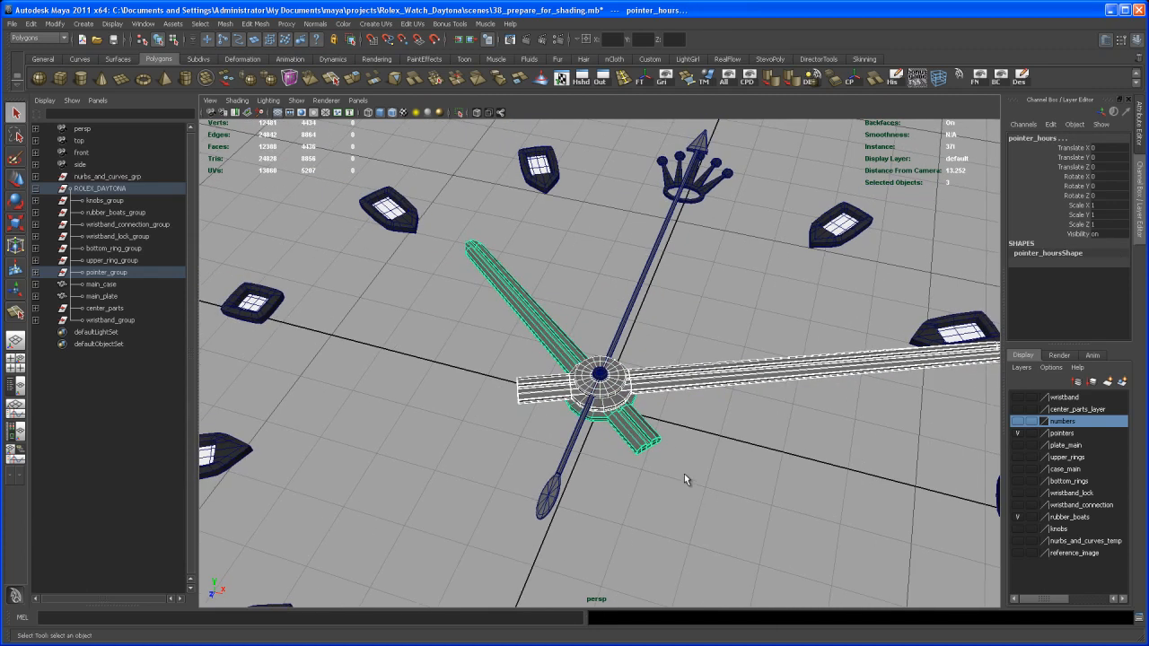
key("3")
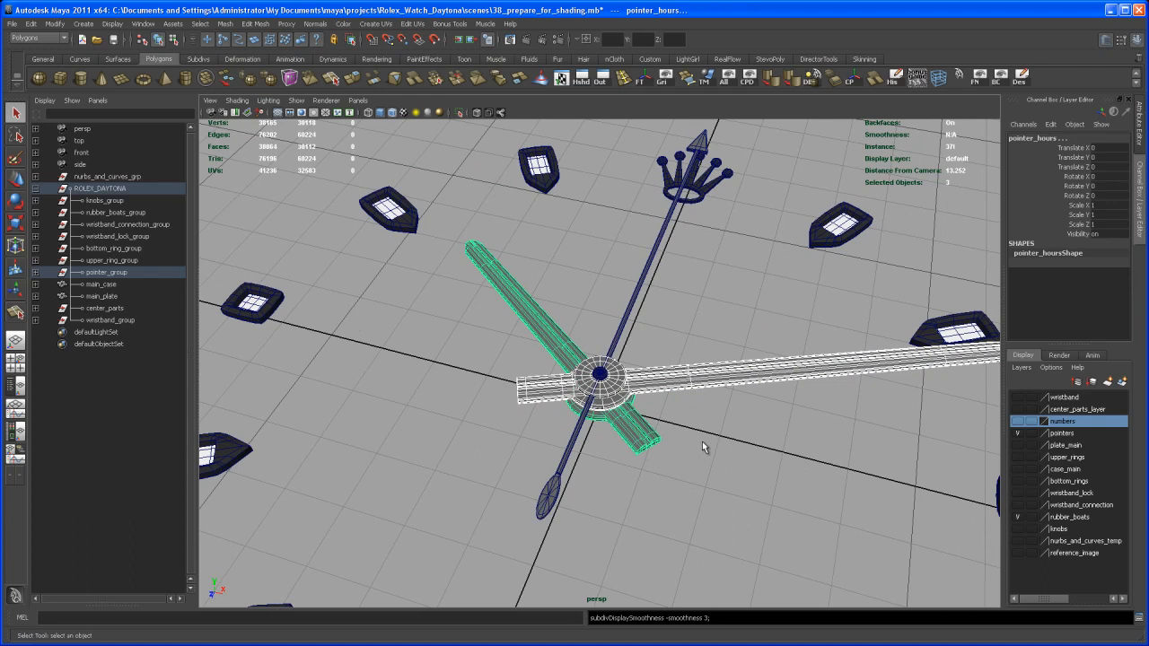
middle_click_drag(703, 436, 694, 442, "alt")
right_click_drag(701, 388, 771, 589)
- Reselect the minute and hour hands and return them to unsmoothed display with key 1
left_click_drag(736, 510, 706, 487, "alt")
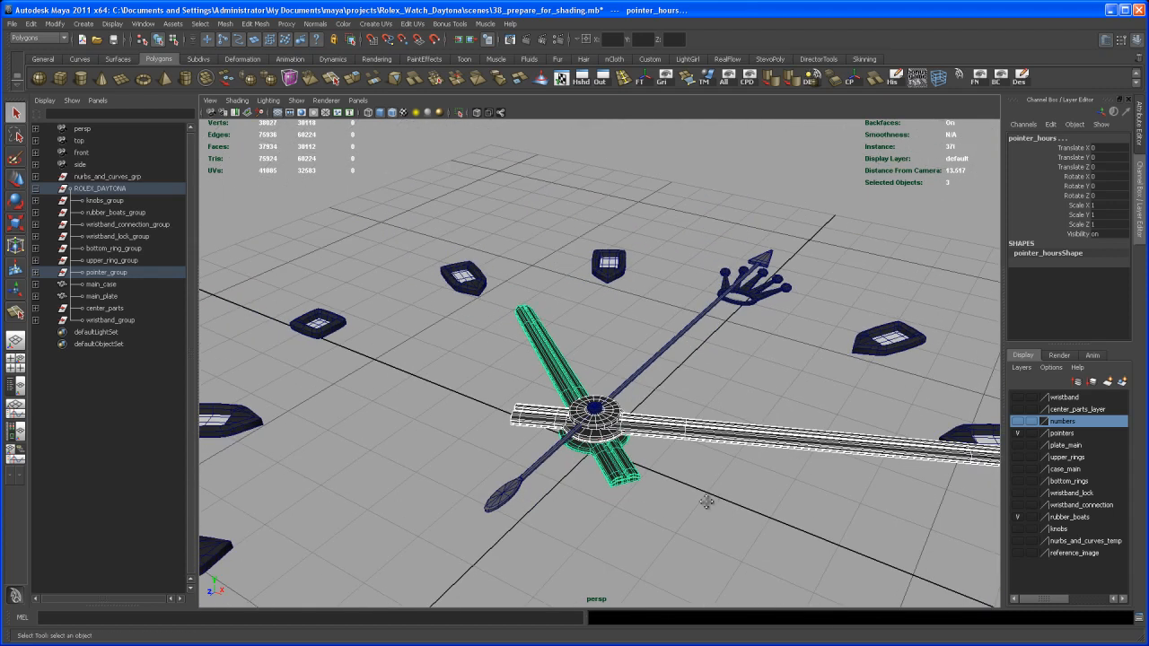
right_click_drag(707, 487, 712, 527, "alt")
left_click(704, 491)
left_click_drag(704, 491, 710, 460, "alt")
left_click(712, 395)
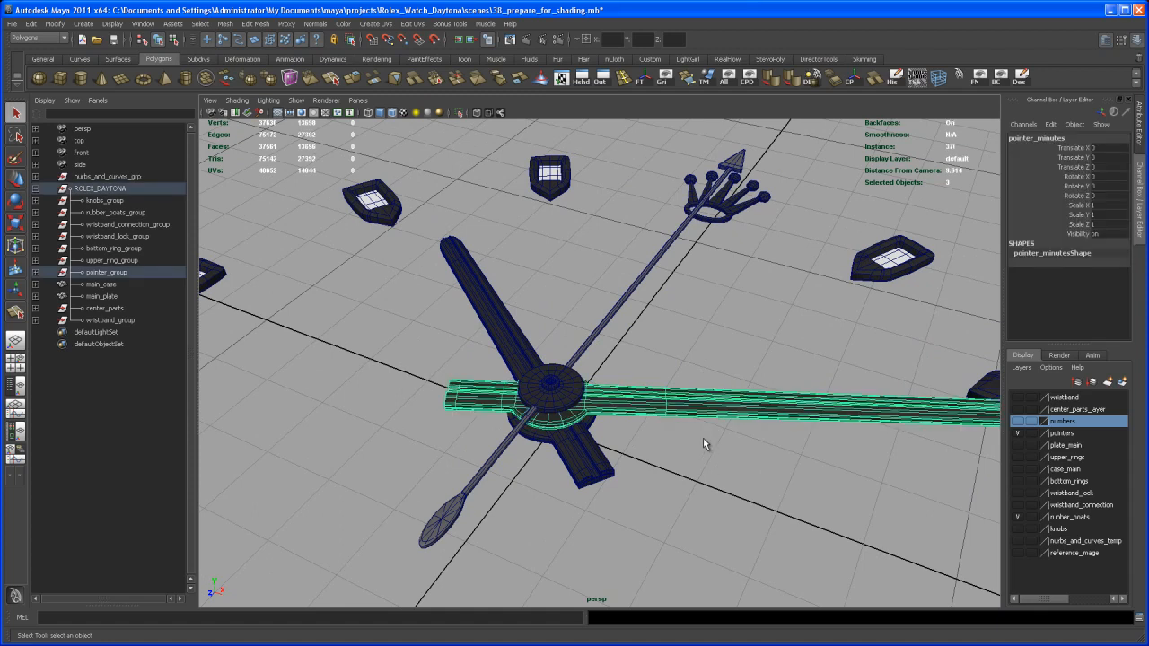
middle_click_drag(682, 466, 709, 478, "alt")
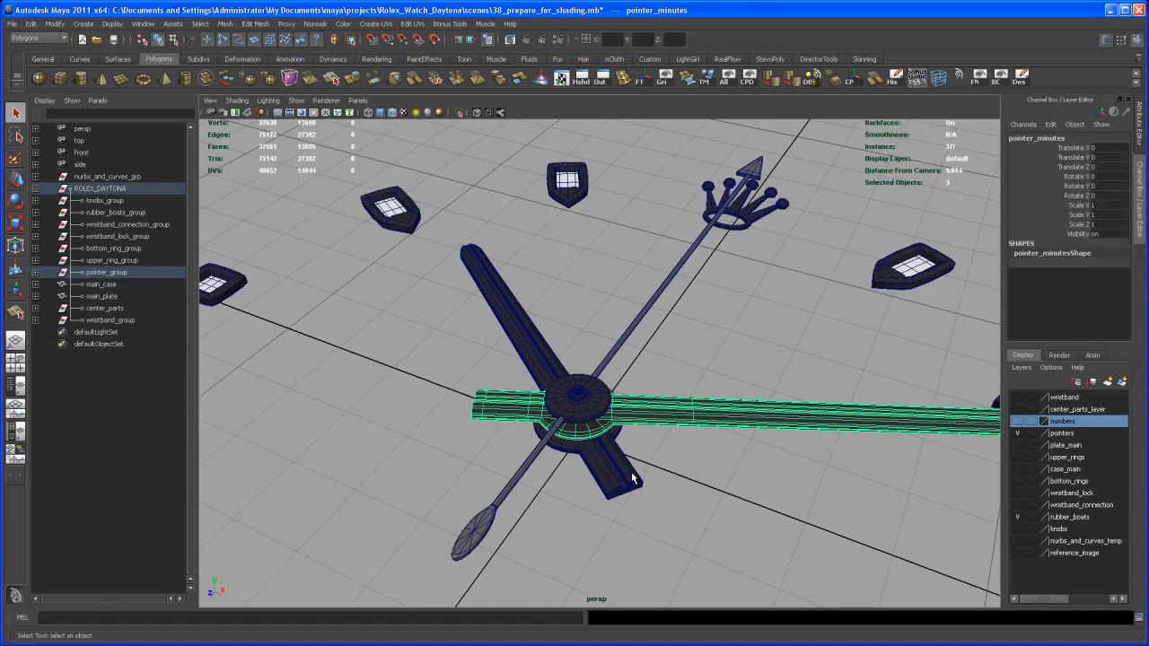
left_click(630, 481)
key("1")
- Orbit and zoom to an overhead view of the watch hands' hub
left_click_drag(735, 452, 689, 513, "alt")
left_click(706, 469)
middle_click_drag(689, 514, 696, 490, "alt")
left_click_drag(696, 490, 657, 488, "alt")
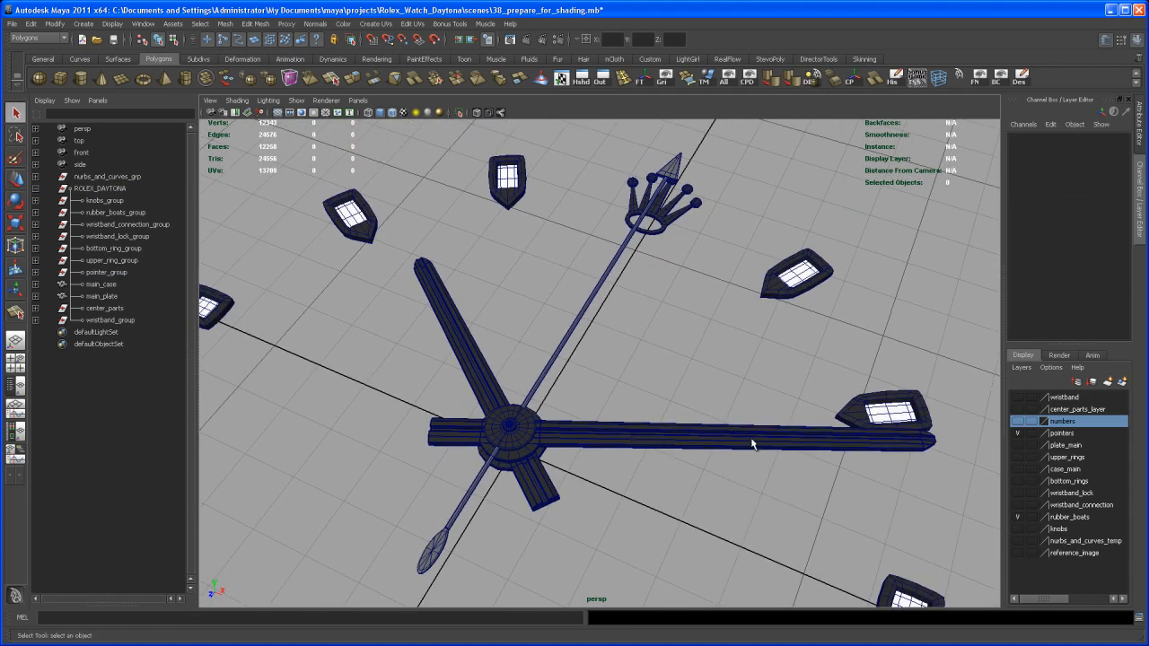
left_click_drag(672, 449, 642, 426, "alt")
right_click_drag(642, 425, 692, 490, "alt")
left_click_drag(692, 491, 662, 488, "alt")
right_click_drag(661, 488, 650, 460, "alt")
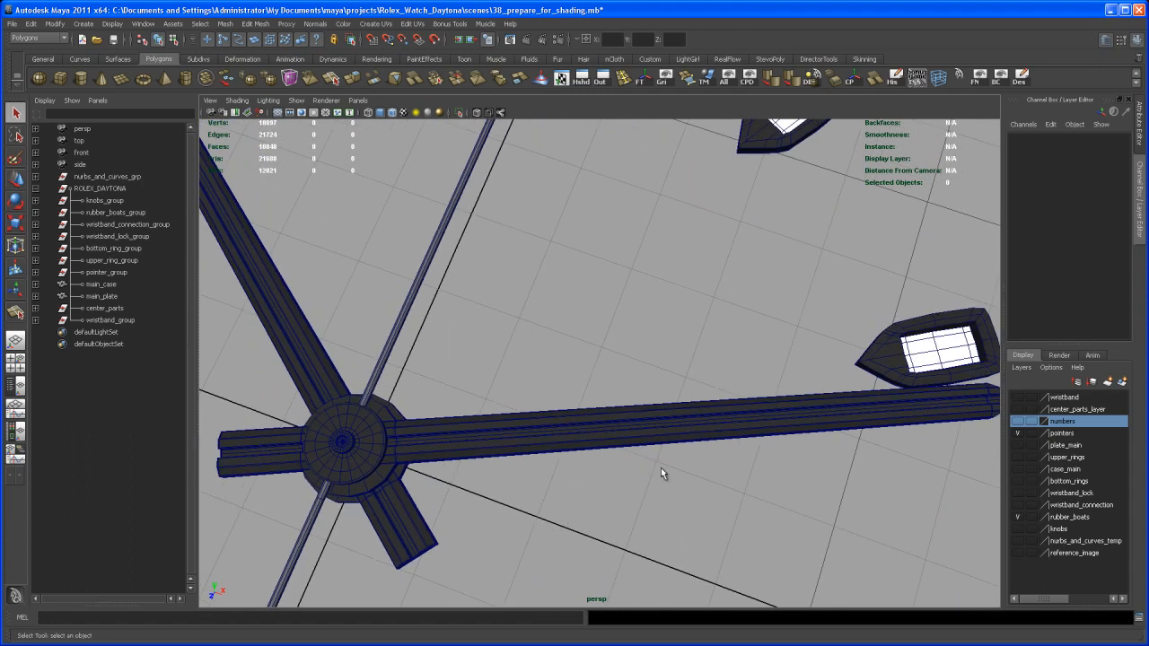
middle_click_drag(649, 460, 642, 510, "alt")
right_click_drag(641, 510, 679, 458, "alt")
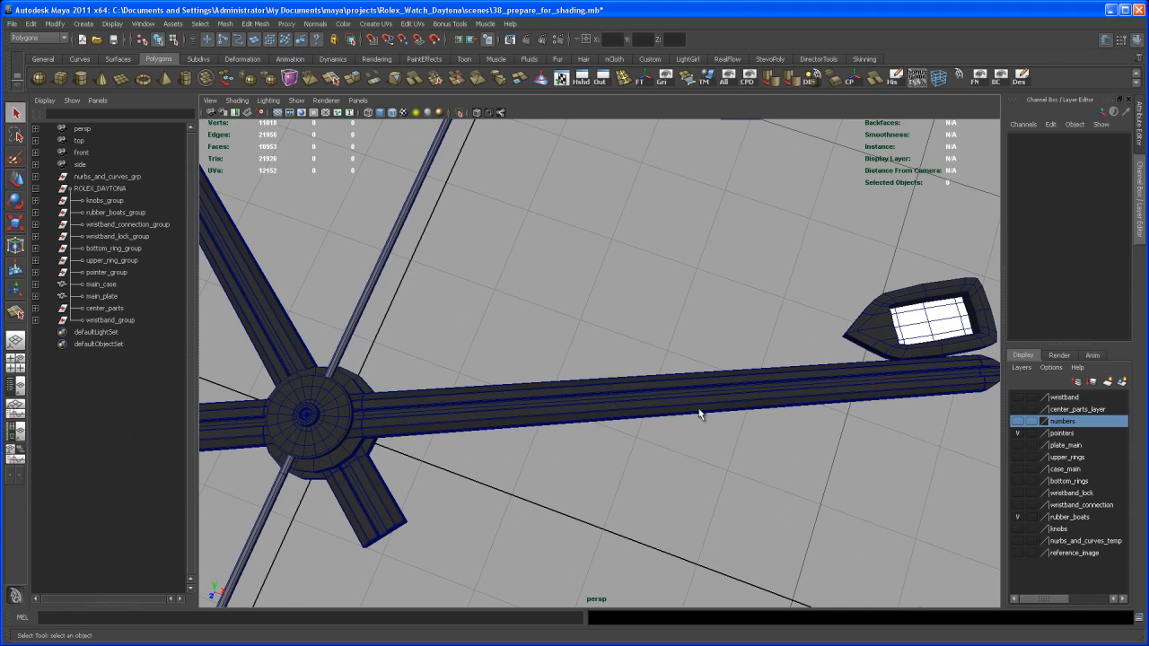
- Switch the minute hand to component mode and select an edge loop across it
left_click_drag(847, 374, 617, 425, "alt")
right_click(618, 432)
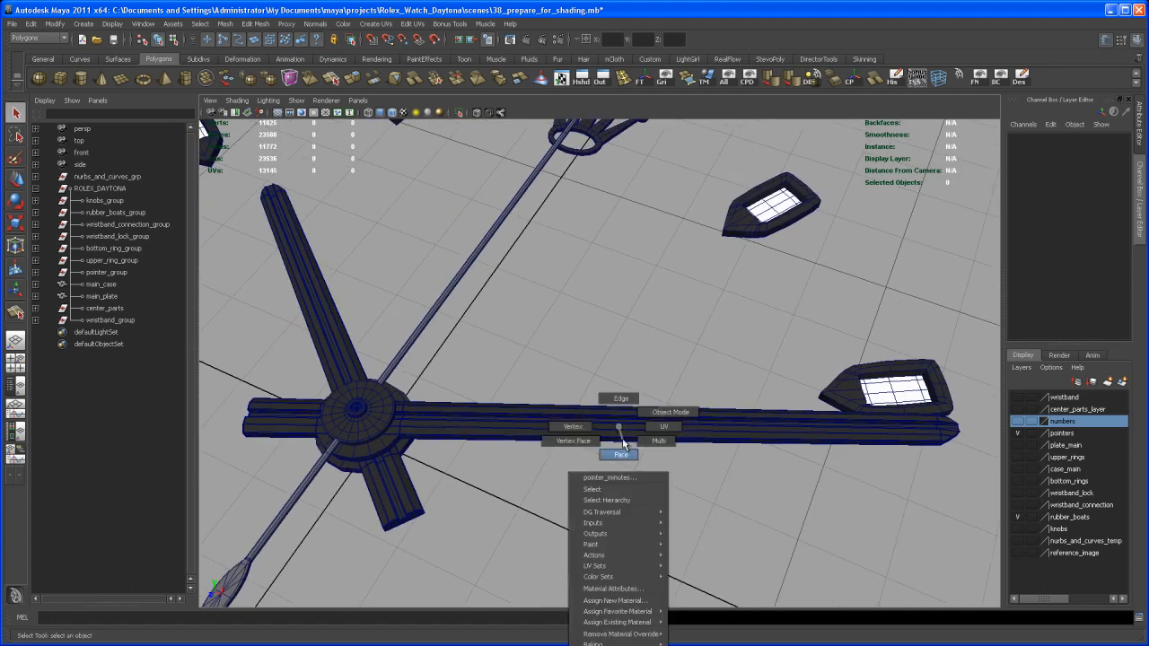
left_click(622, 452)
right_click_drag(617, 434, 653, 468, "alt")
double_click(648, 451)
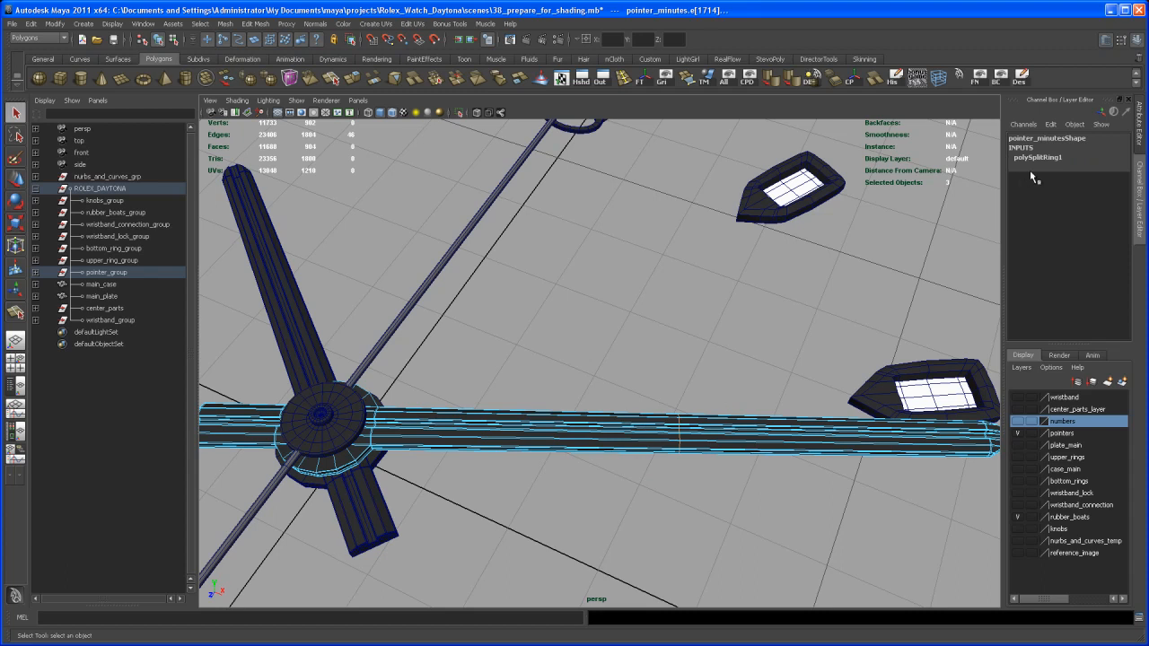
- Set the minute hand's polySplitRing1 to Multi split type with 10 divisions
left_click(1050, 158)
left_click(1105, 195)
left_click(1101, 224)
left_click(1080, 205)
middle_click_drag(808, 331, 842, 339)
left_click_drag(835, 341, 744, 445, "alt")
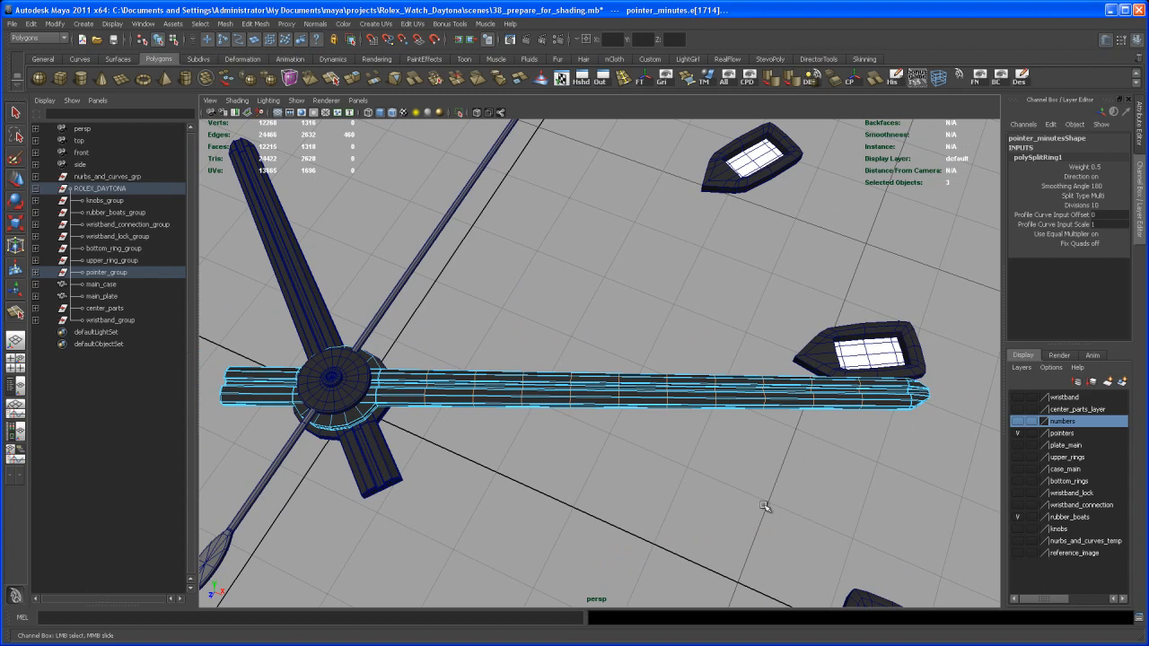
key("alt+Tab")
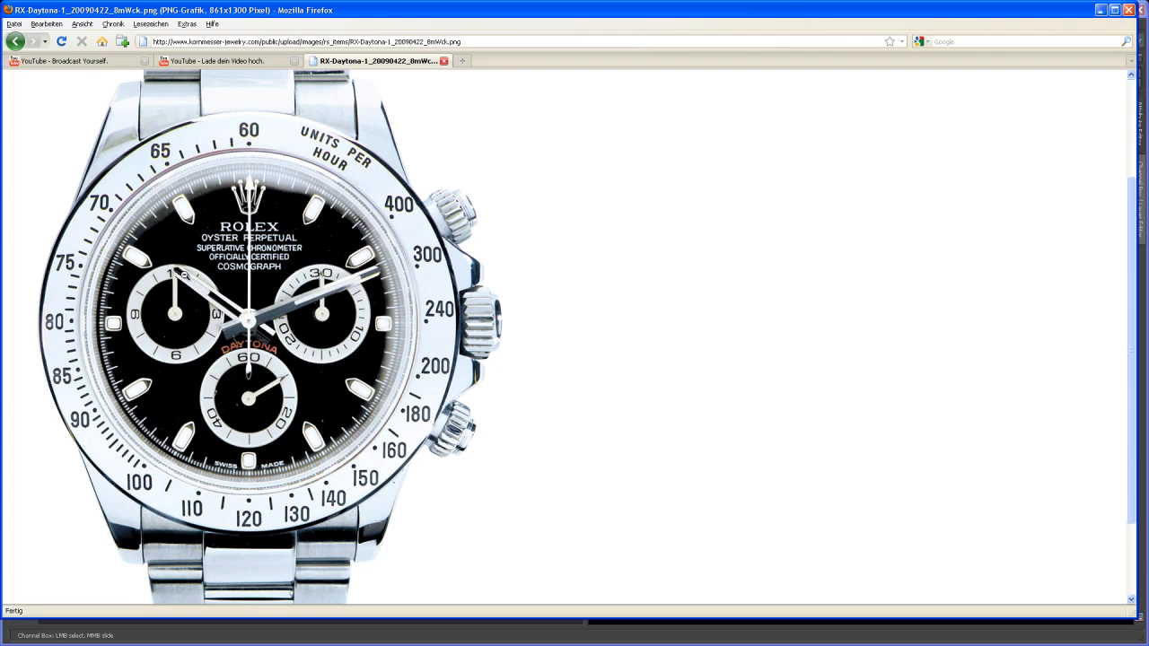
- Back in Maya, select an edge on pointer_hours and apply To Edge Ring and Split
key("alt+Tab")
left_click_drag(702, 429, 660, 431, "alt")
right_click_drag(660, 431, 658, 401, "alt")
left_click_drag(658, 401, 628, 391, "alt")
mouse_move(442, 419)
right_mouse_down()
mouse_move(446, 401)
mouse_move(449, 418)
right_mouse_up()
left_click(442, 415)
left_click_drag(450, 418, 467, 414, "alt")
right_click(465, 412, "ctrl")
right_click_drag(465, 412, 487, 444, "ctrl")
- Set the hour hand's split to Multi split type with 8 divisions
left_click(1041, 157)
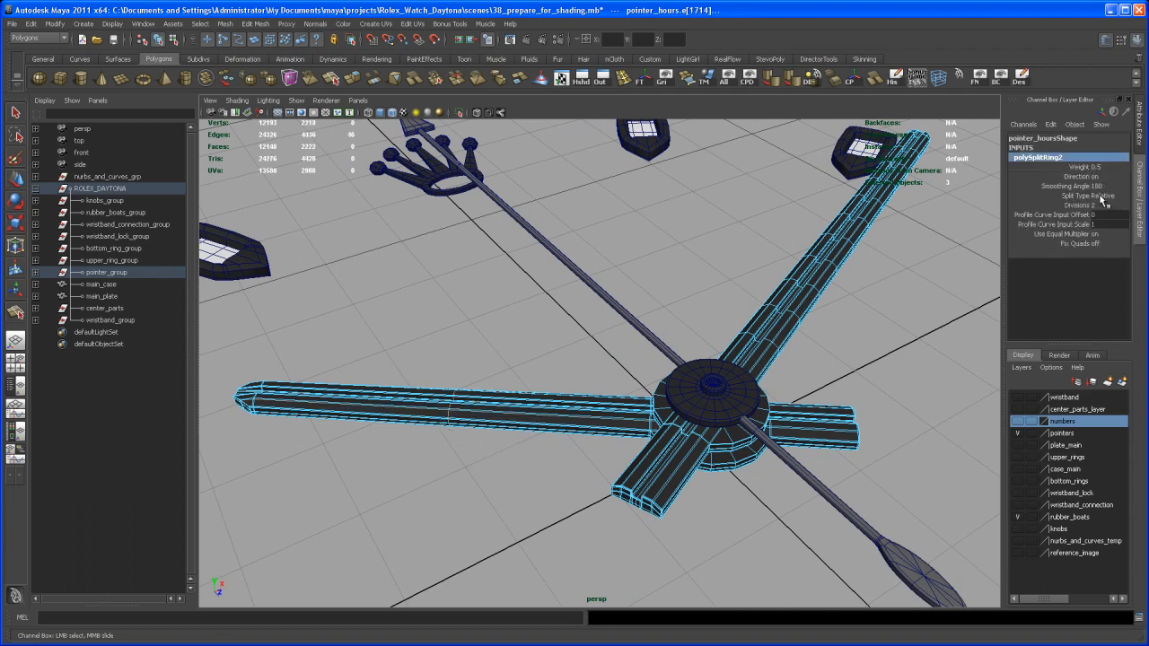
left_click(1097, 197)
left_click(1110, 231)
left_click(1110, 232)
left_click(1083, 207)
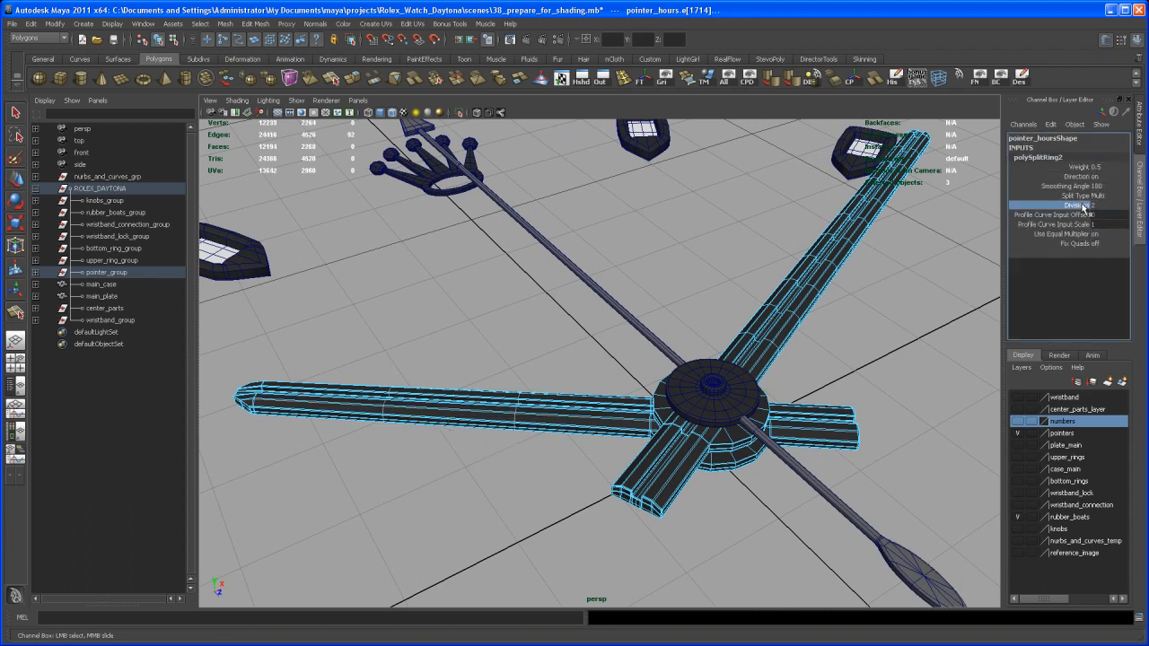
middle_click_drag(907, 295, 933, 328)
left_click_drag(901, 350, 632, 491, "alt")
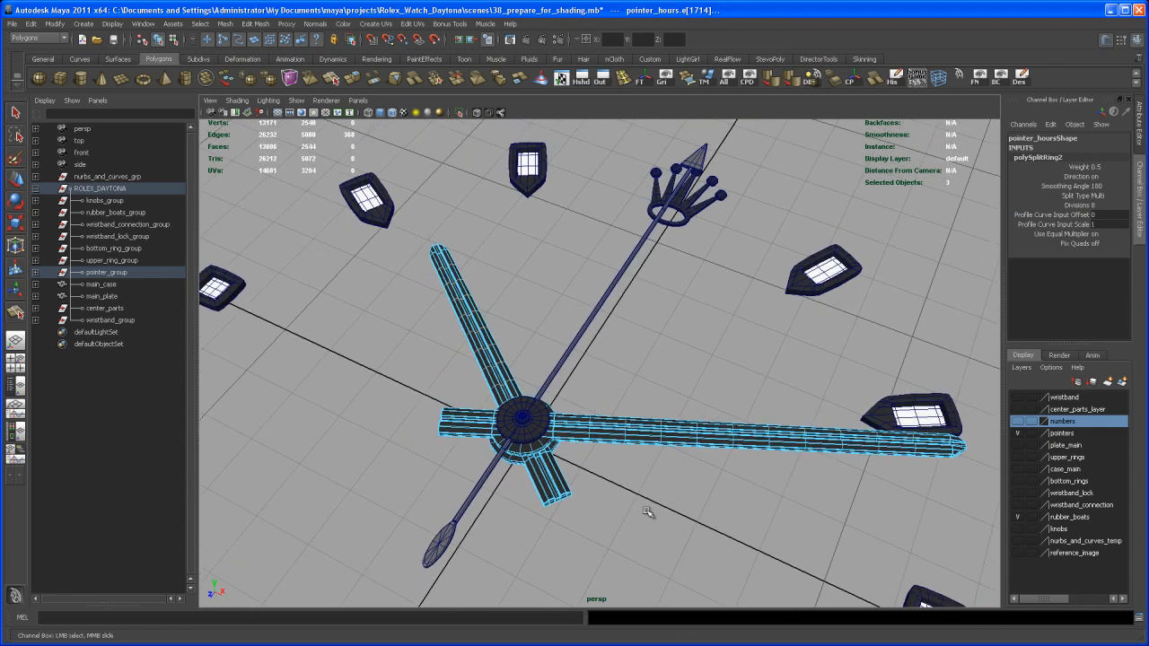